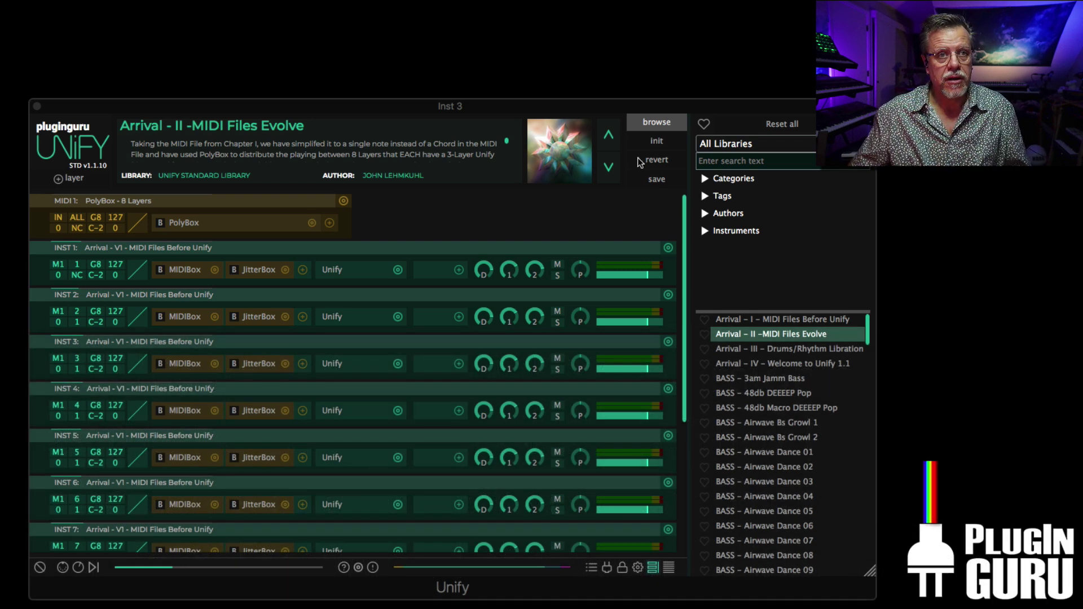
# Hide and restore the preset library list, then filter it to favourite presets
pyautogui.click(654, 122)
pyautogui.click(654, 122)
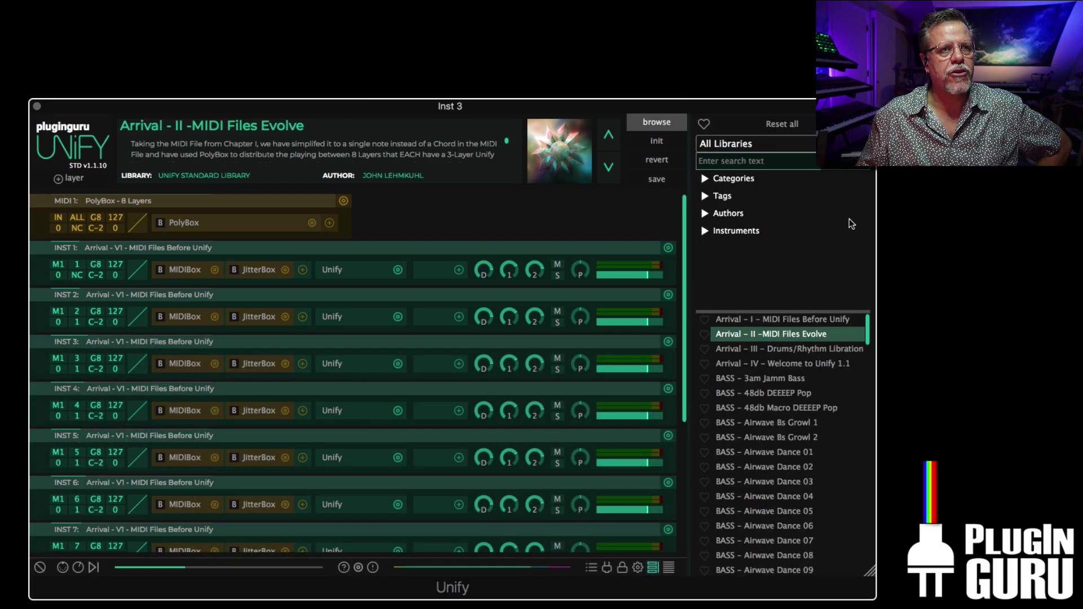
pyautogui.moveTo(870, 328); pyautogui.dragTo(859, 308)
pyautogui.scroll(-1, 705, 378)
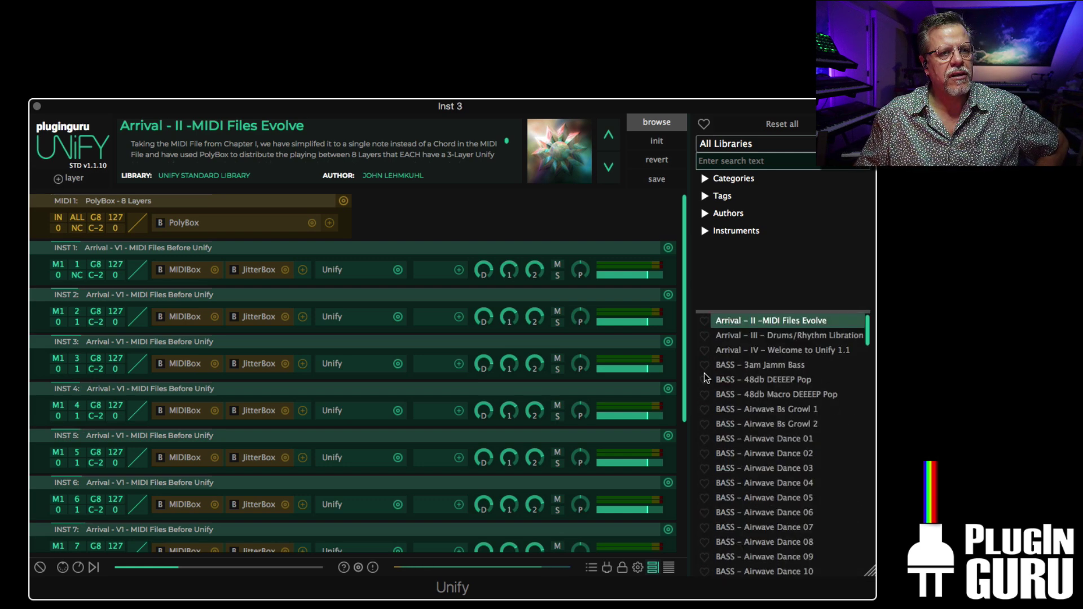
pyautogui.click(704, 123)
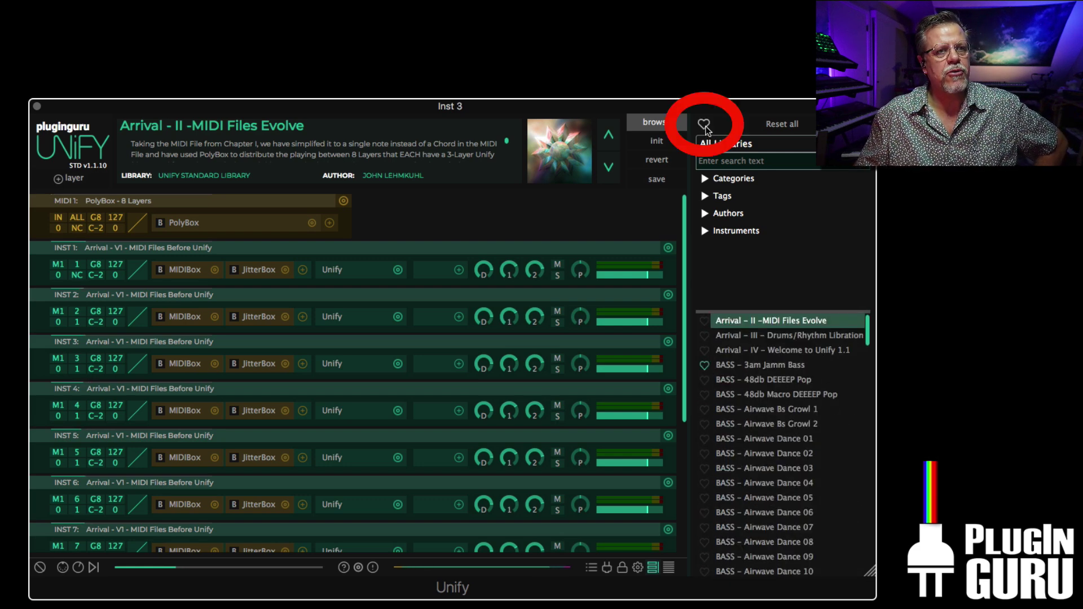
pyautogui.scroll(-5, 783, 428)
pyautogui.scroll(-15, 781, 426)
# Turn off the favourites filter and scroll through the full preset list
pyautogui.click(704, 123)
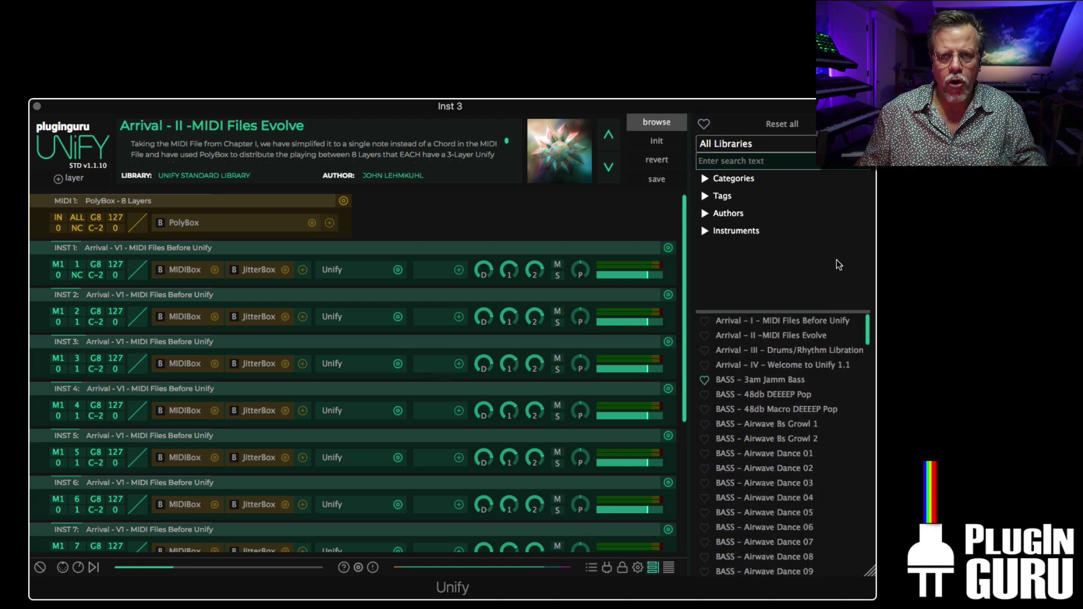
pyautogui.scroll(-3, 743, 453)
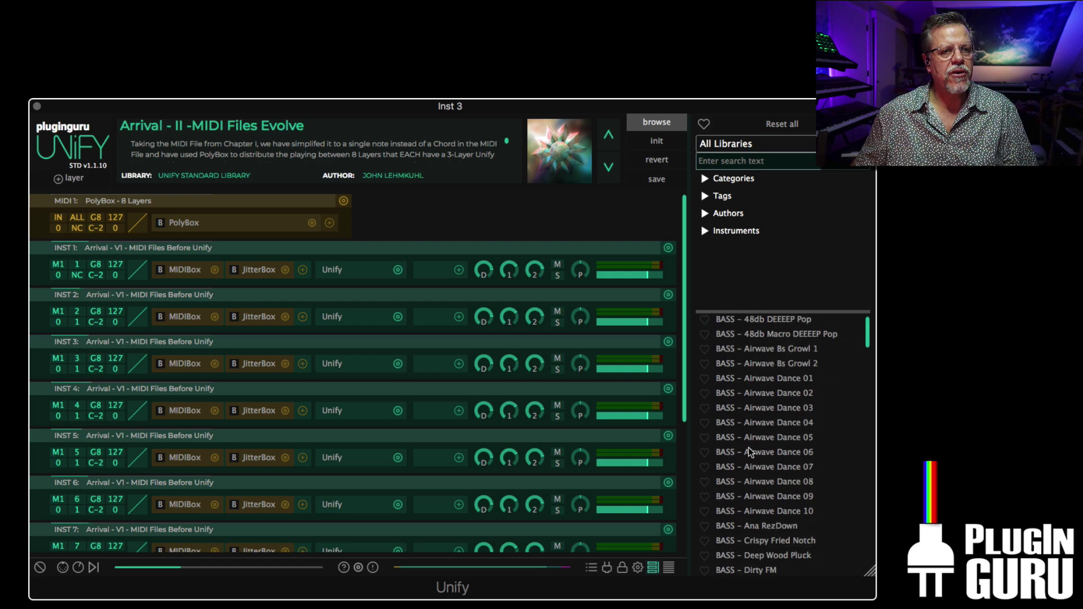
pyautogui.scroll(-2, 734, 418)
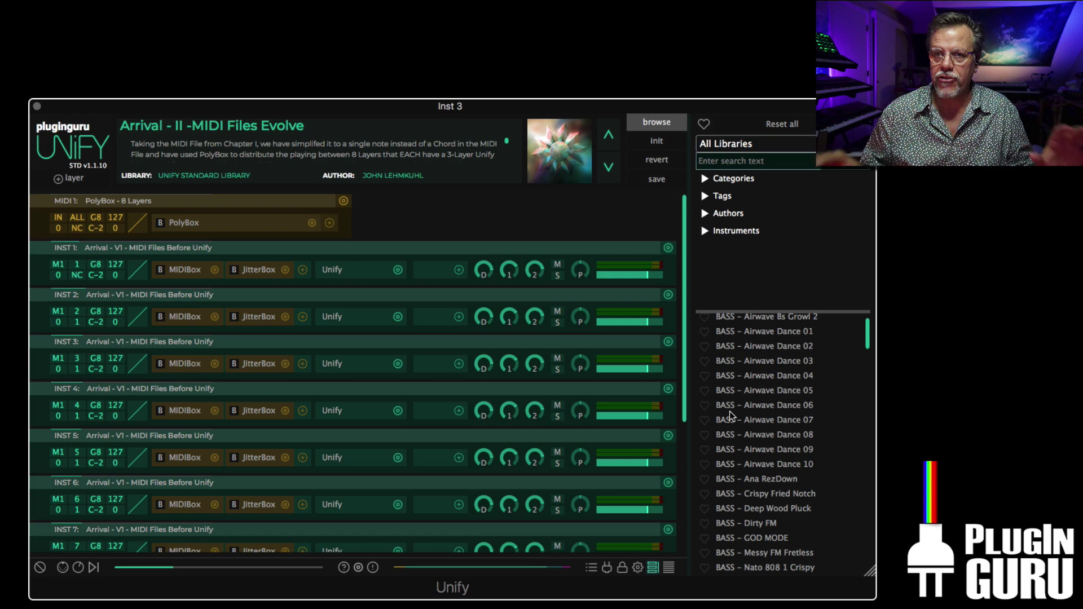
pyautogui.scroll(-15, 734, 420)
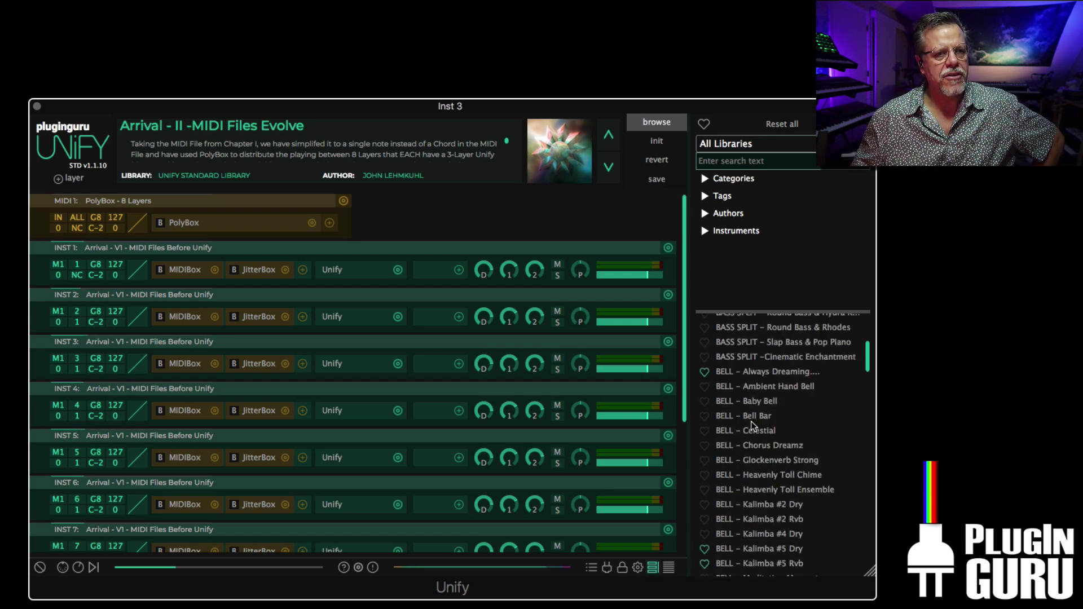
pyautogui.scroll(-5, 751, 429)
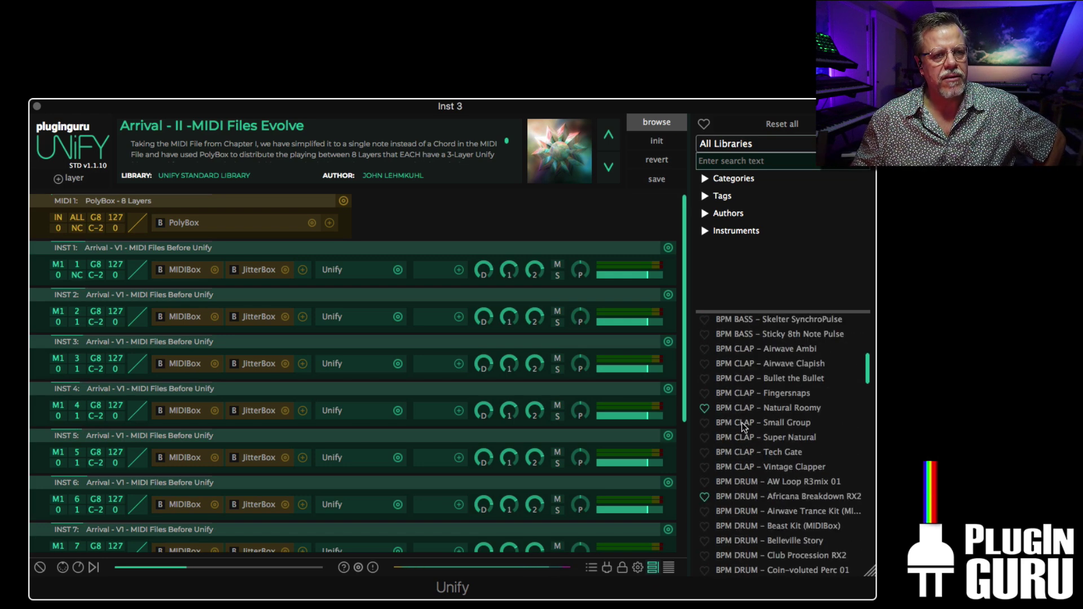
pyautogui.scroll(-5, 742, 421)
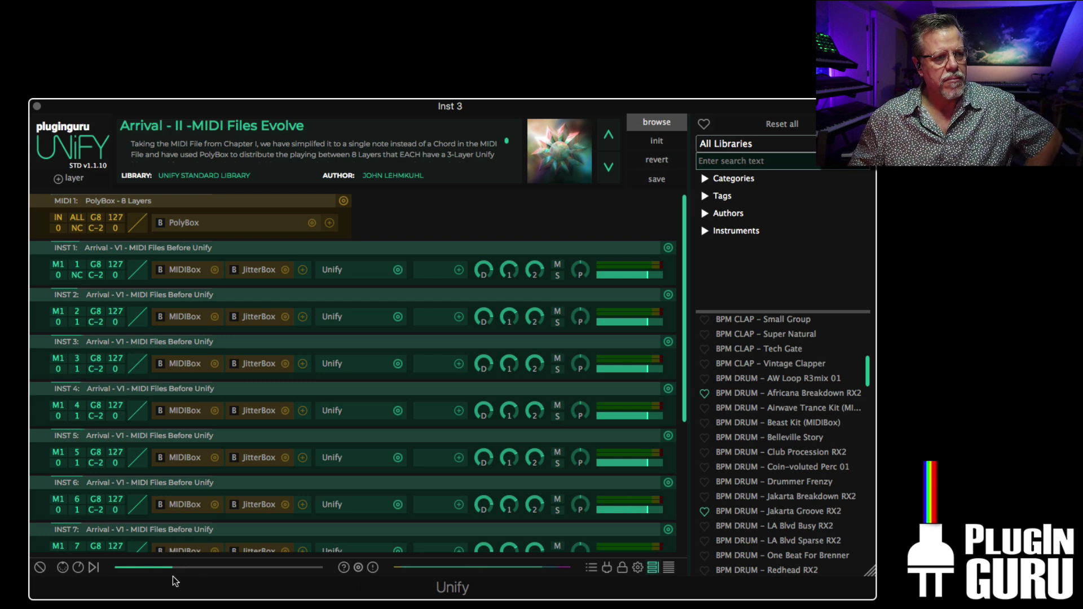
# Open the transport settings and lower the tempo from 134 to 123 bpm in the host
pyautogui.click(94, 566)
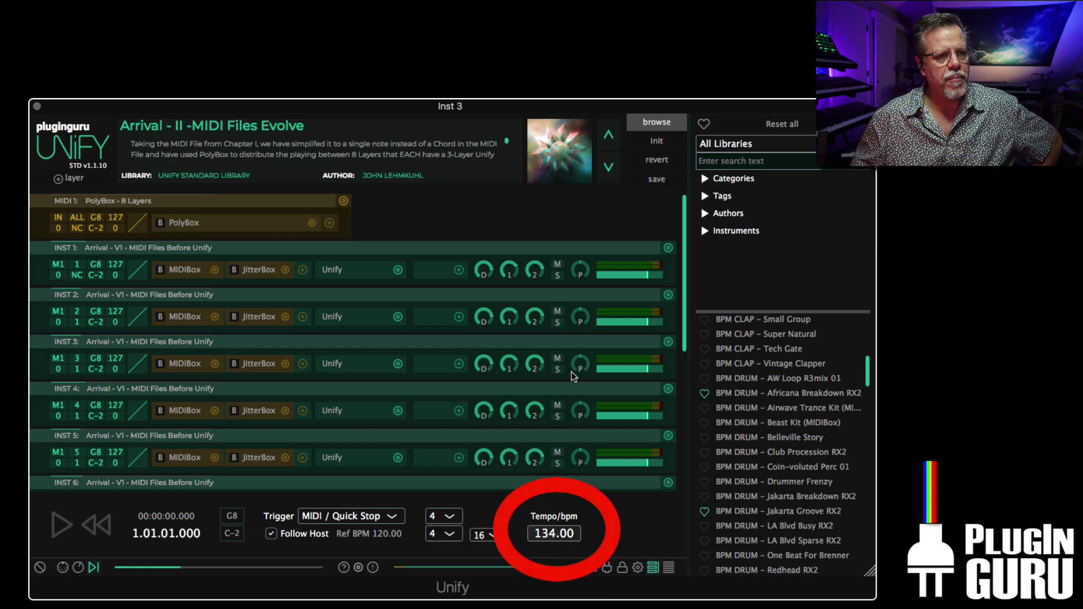
pyautogui.moveTo(579, 529)
pyautogui.mouseDown()
pyautogui.moveTo(570, 496)
pyautogui.moveTo(562, 542)
pyautogui.moveTo(564, 529)
pyautogui.mouseUp()
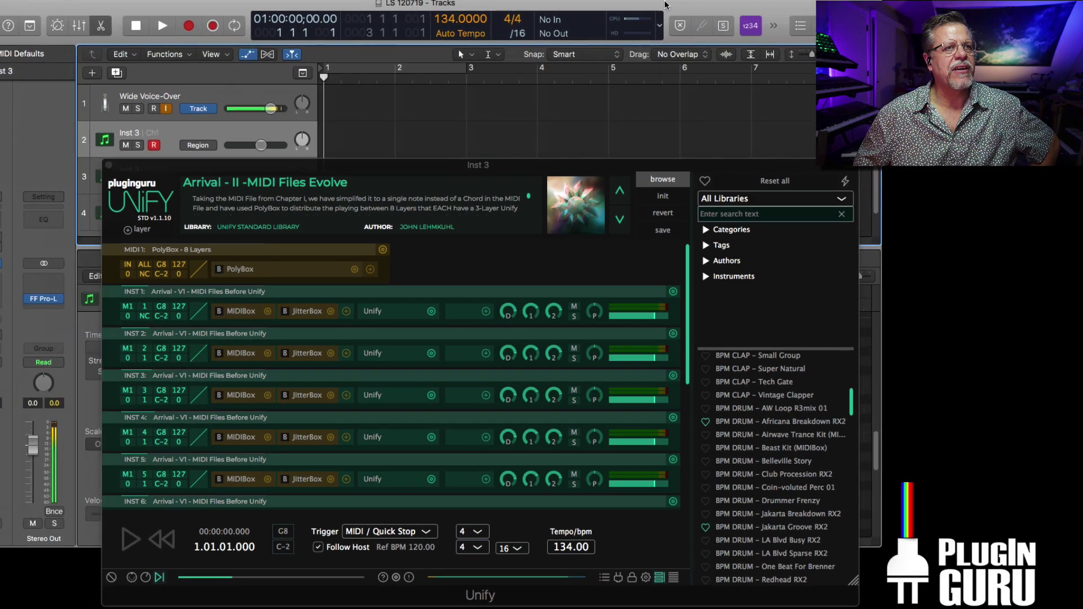
pyautogui.moveTo(665, 5); pyautogui.dragTo(661, 30)
pyautogui.moveTo(448, 46); pyautogui.dragTo(448, 62)
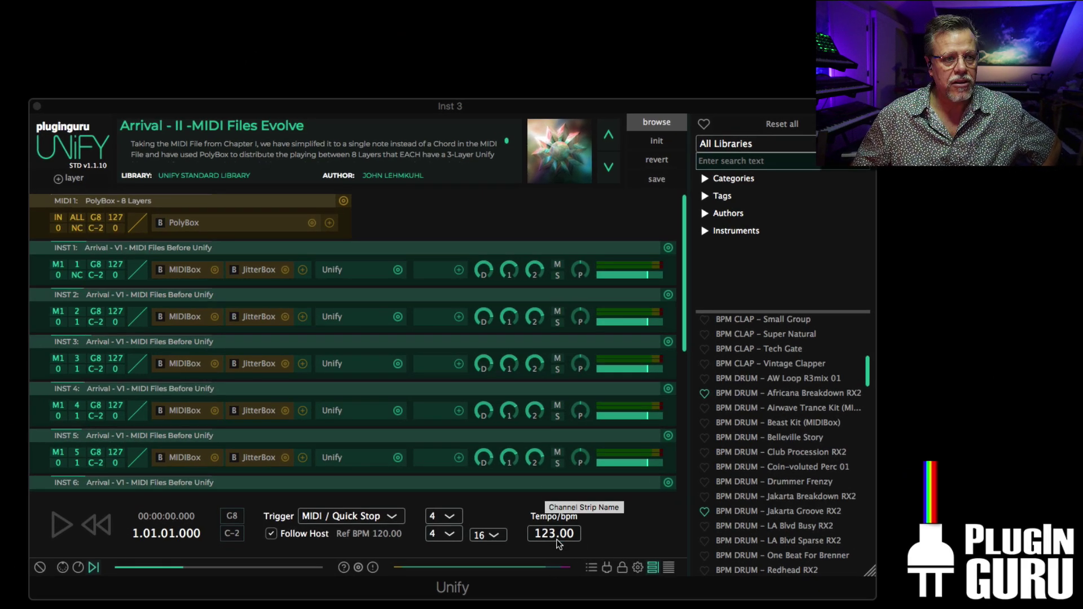
# Open the preset's save details in Preset Metadata and cancel without saving
pyautogui.scroll(2, 547, 536)
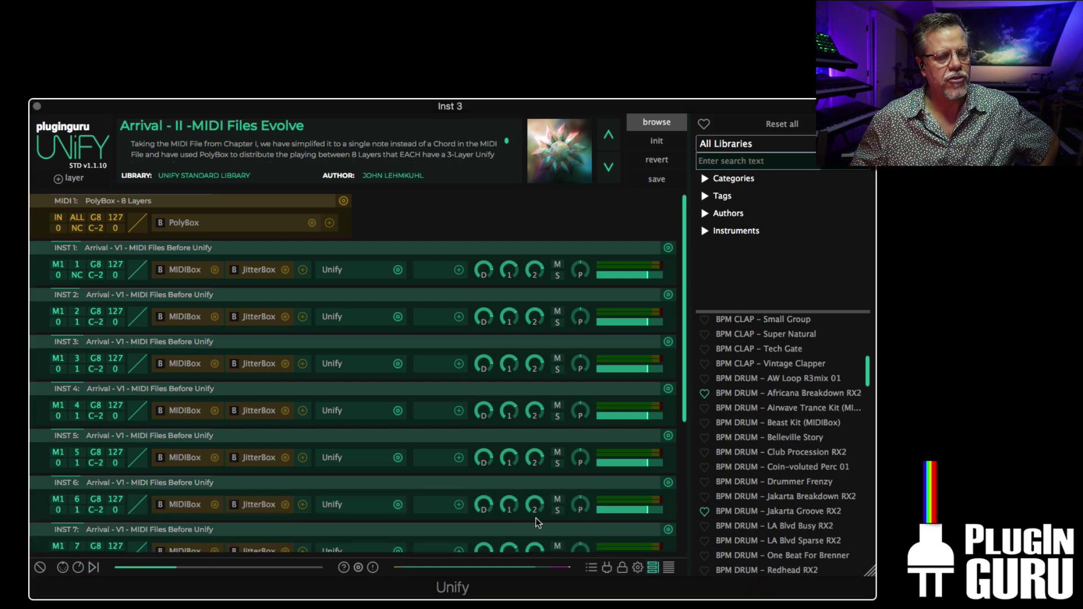
pyautogui.click(656, 179)
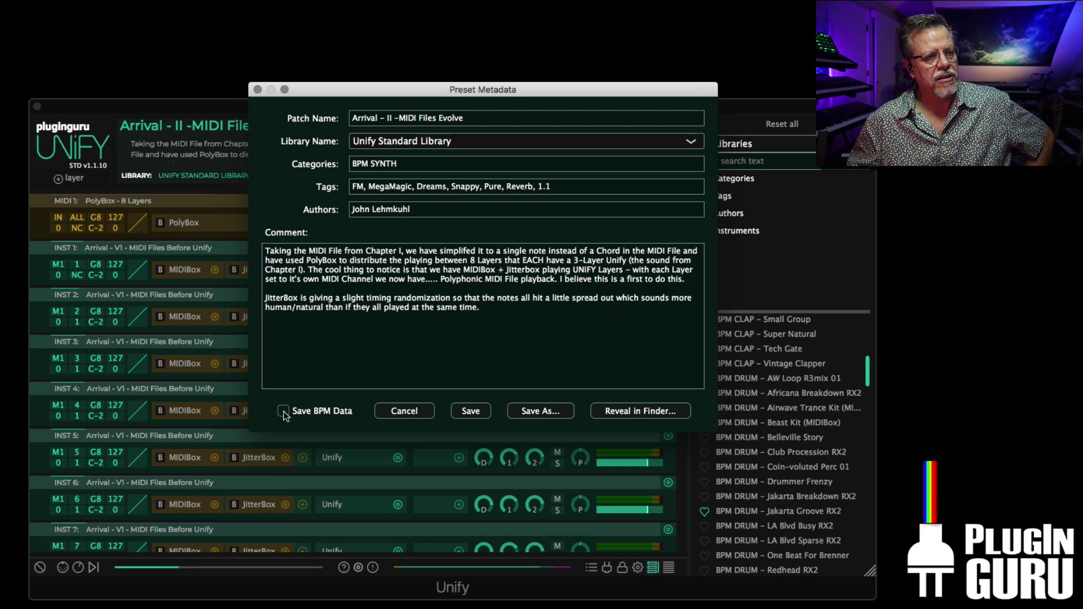
pyautogui.click(404, 411)
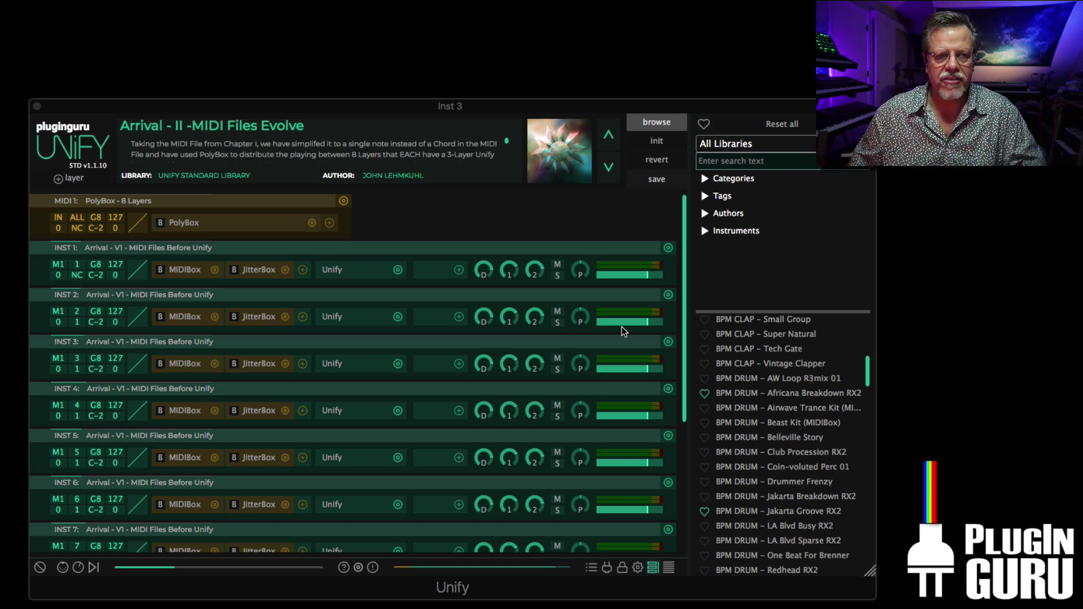
# Scroll down to the BPM SPLIT presets and load 'BPM SPLIT – Hale Bopp'
pyautogui.scroll(-10, 787, 434)
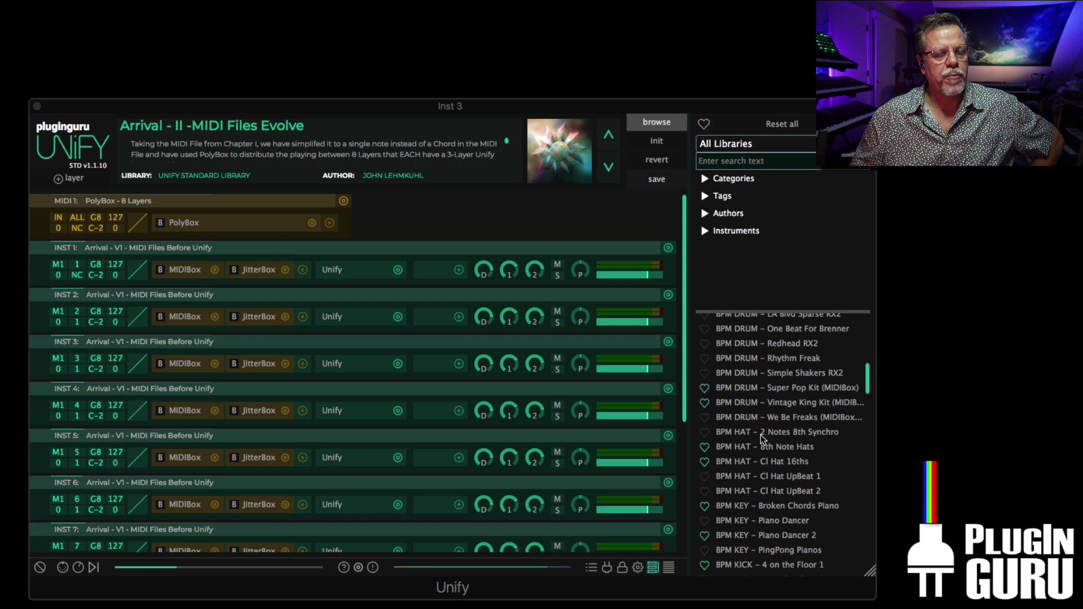
pyautogui.scroll(-10, 756, 432)
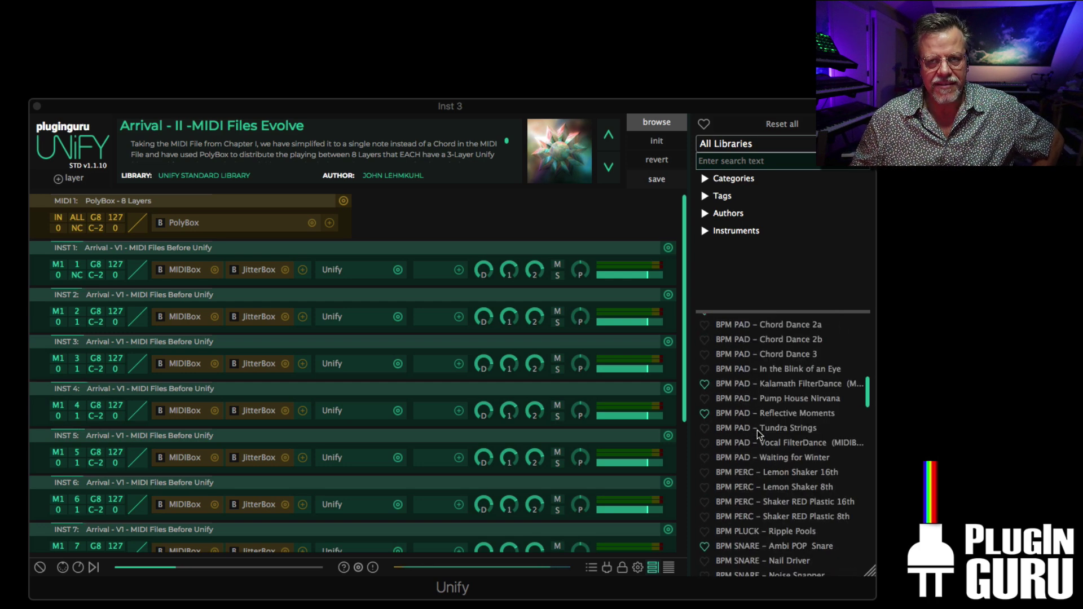
pyautogui.scroll(-3, 757, 429)
pyautogui.scroll(-8, 757, 429)
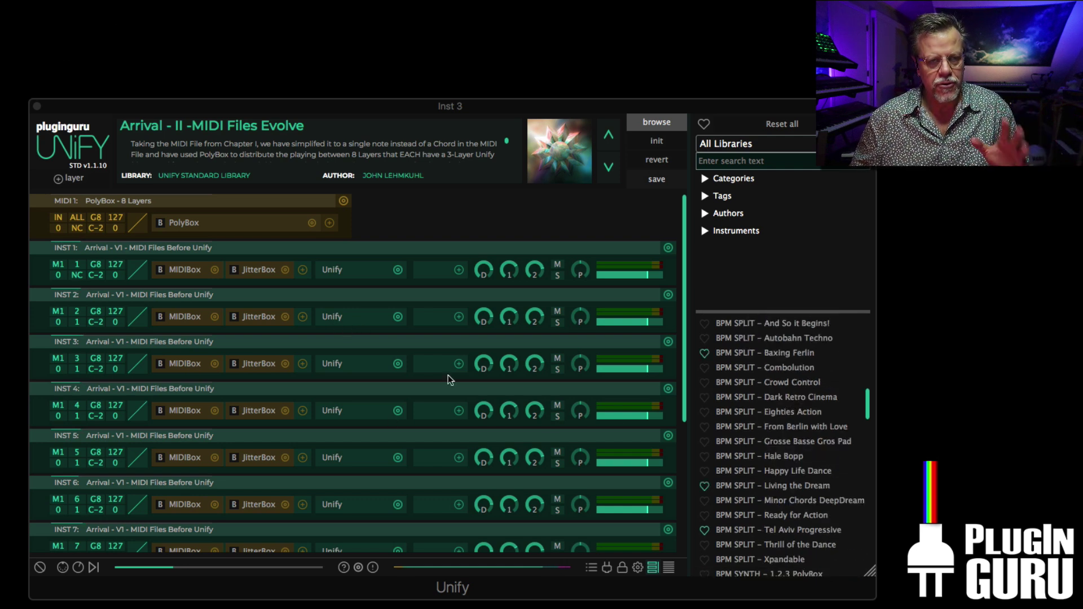
pyautogui.scroll(-1, 754, 416)
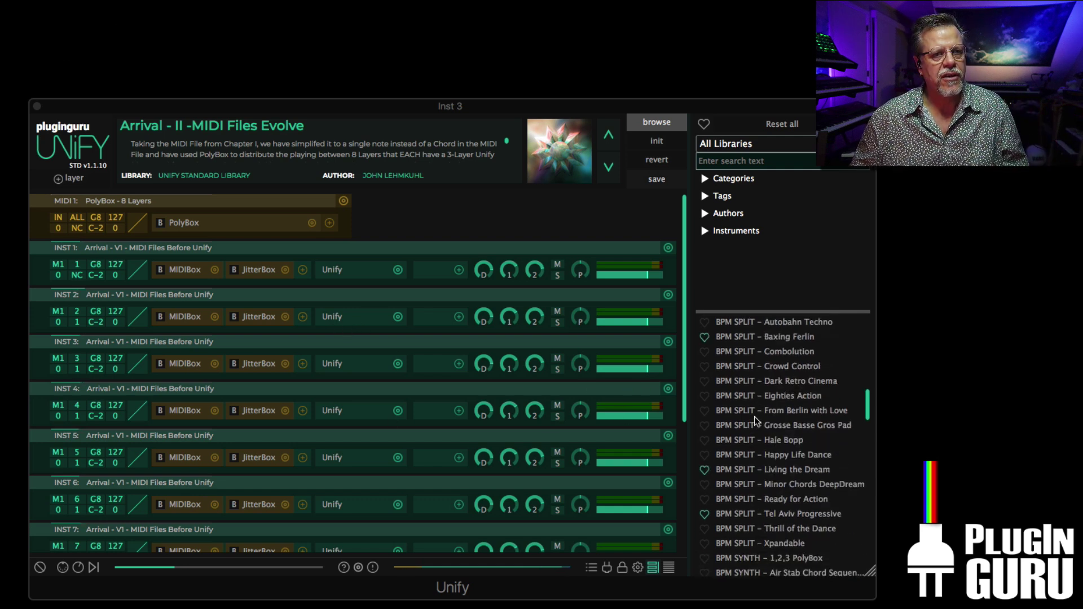
pyautogui.click(782, 441)
pyautogui.click(775, 442)
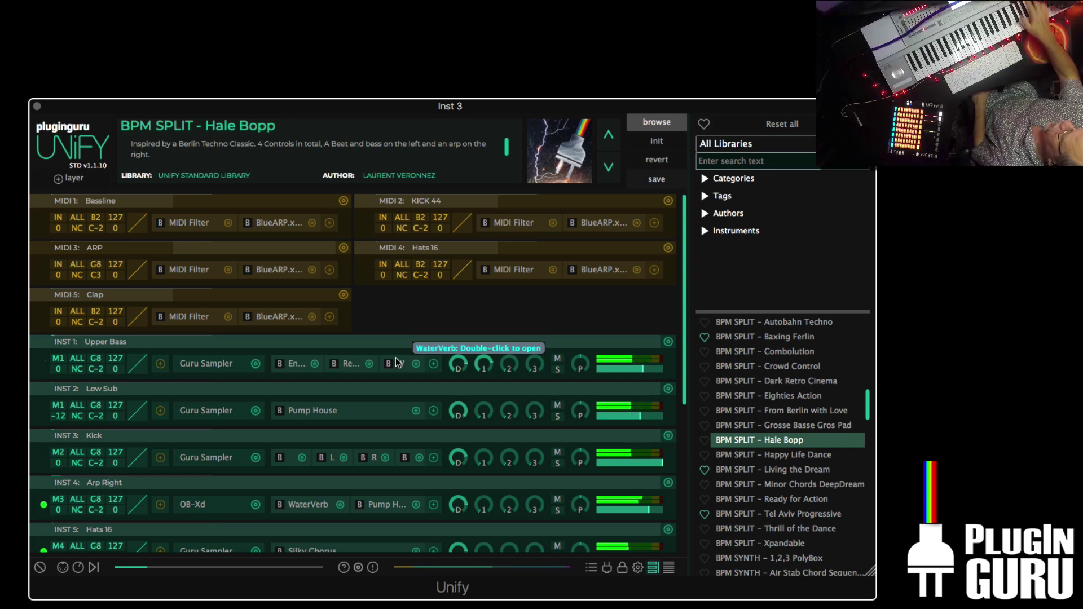
# Switch the bottom panel to macro knobs and load 'BPM SPLIT – Tel Aviv Progressive'
pyautogui.click(77, 568)
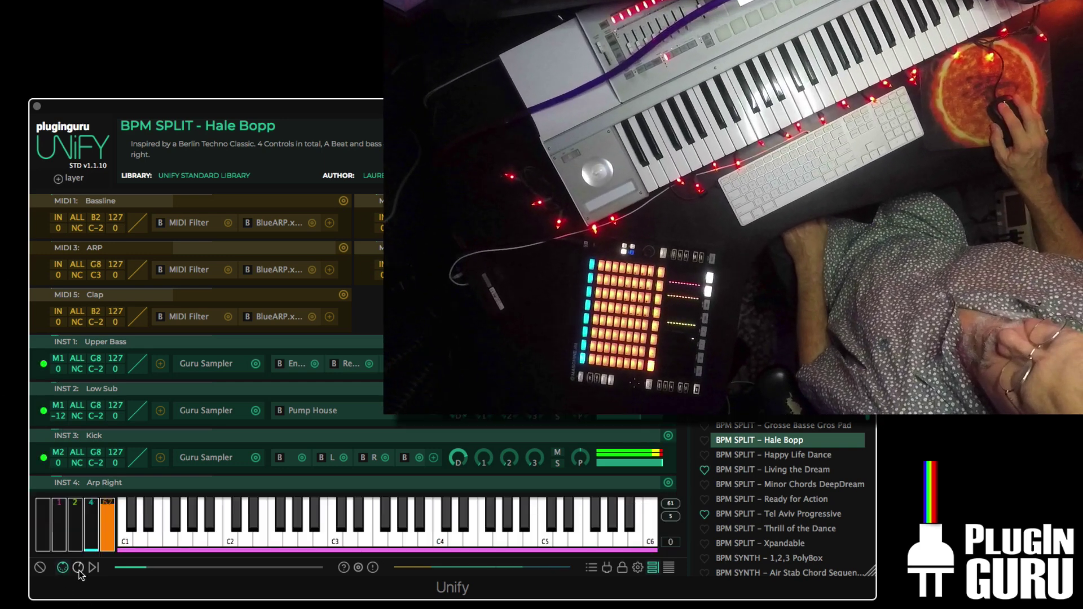
pyautogui.click(79, 569)
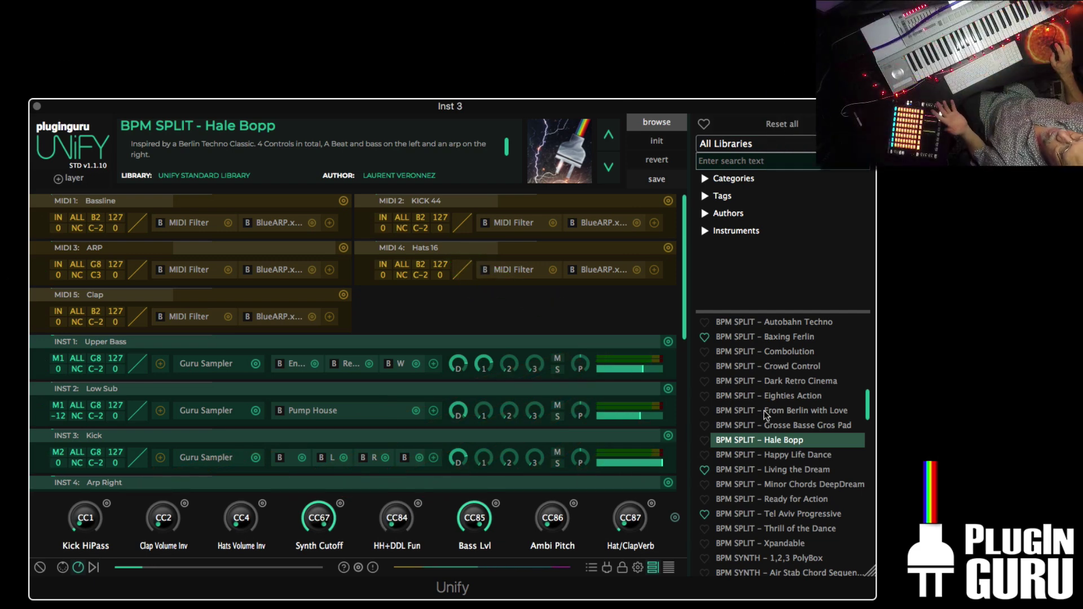
pyautogui.scroll(-5, 773, 501)
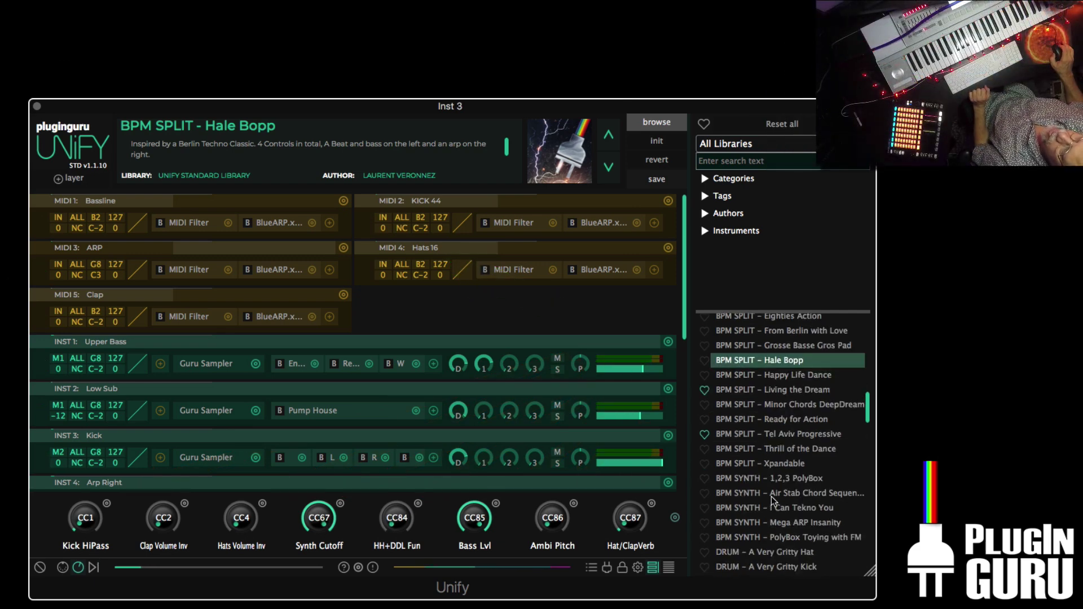
pyautogui.click(774, 436)
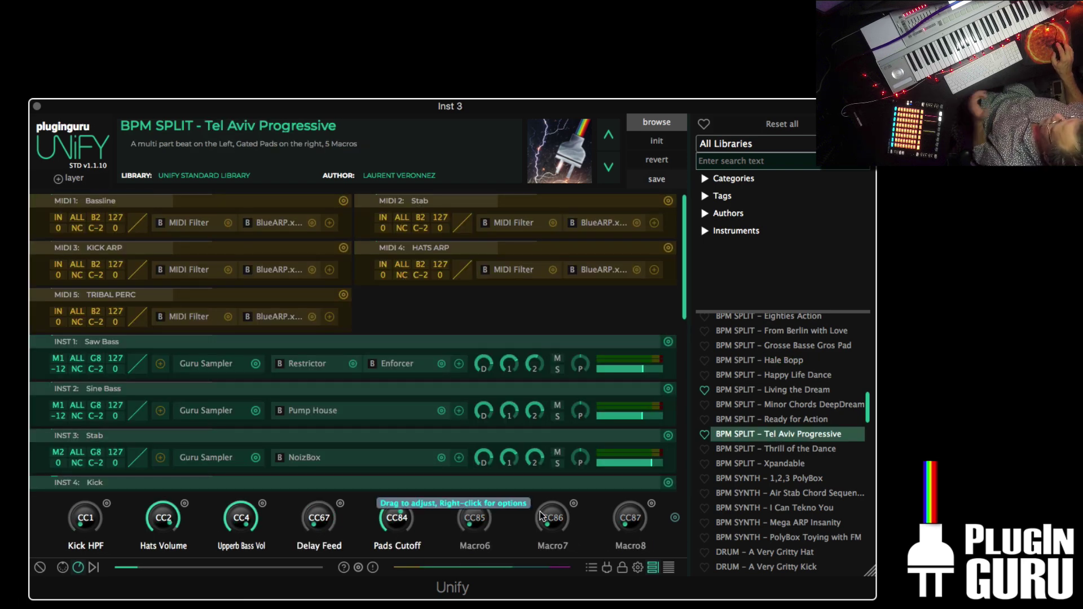
# Open the Hats Volume macro's parameter links window
pyautogui.click(185, 504)
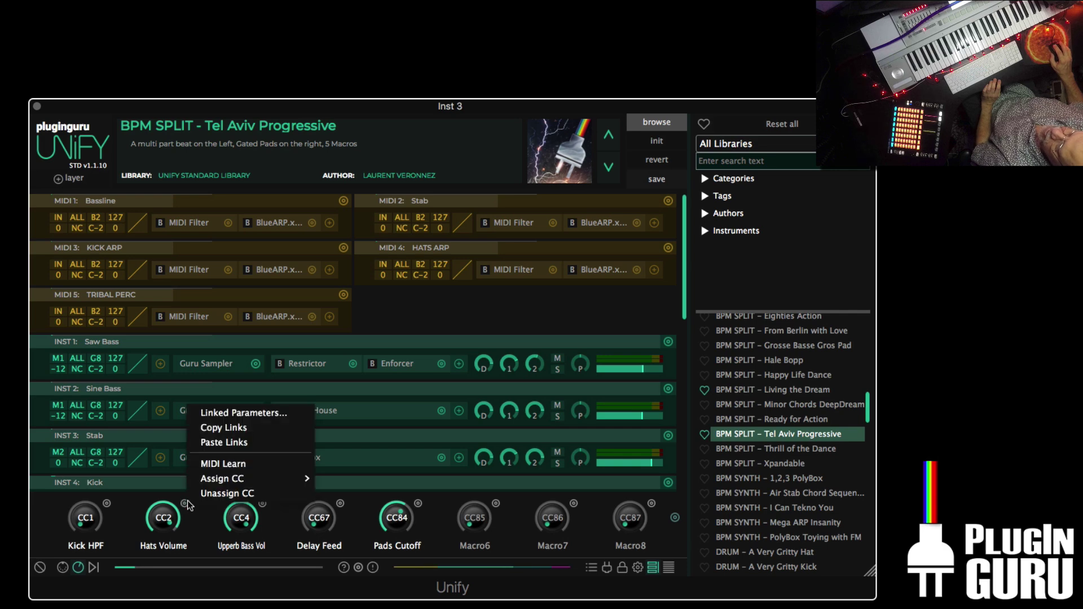
pyautogui.click(227, 414)
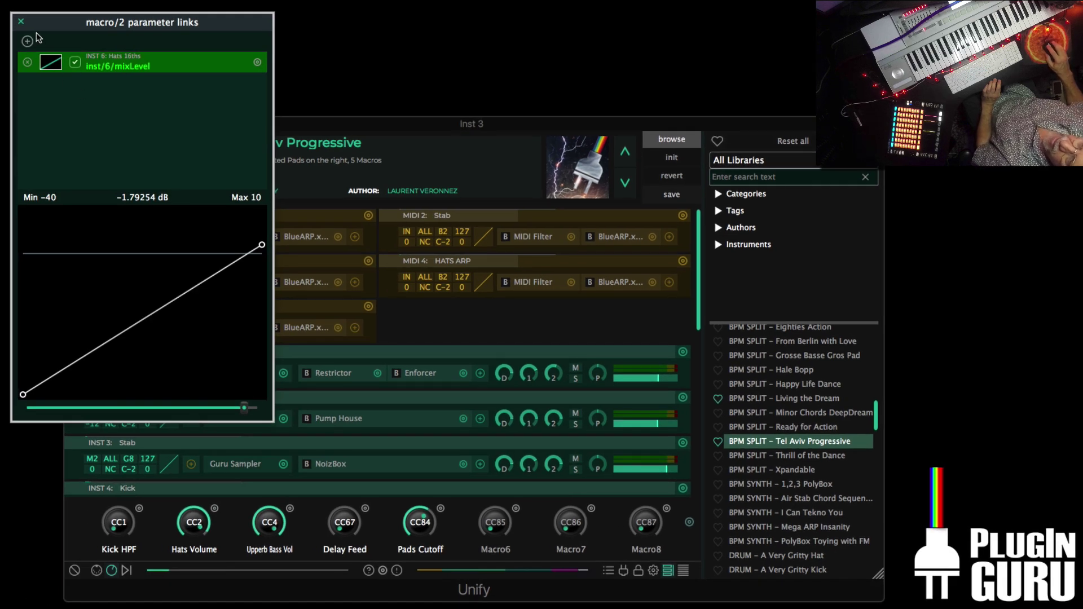
pyautogui.click(27, 41)
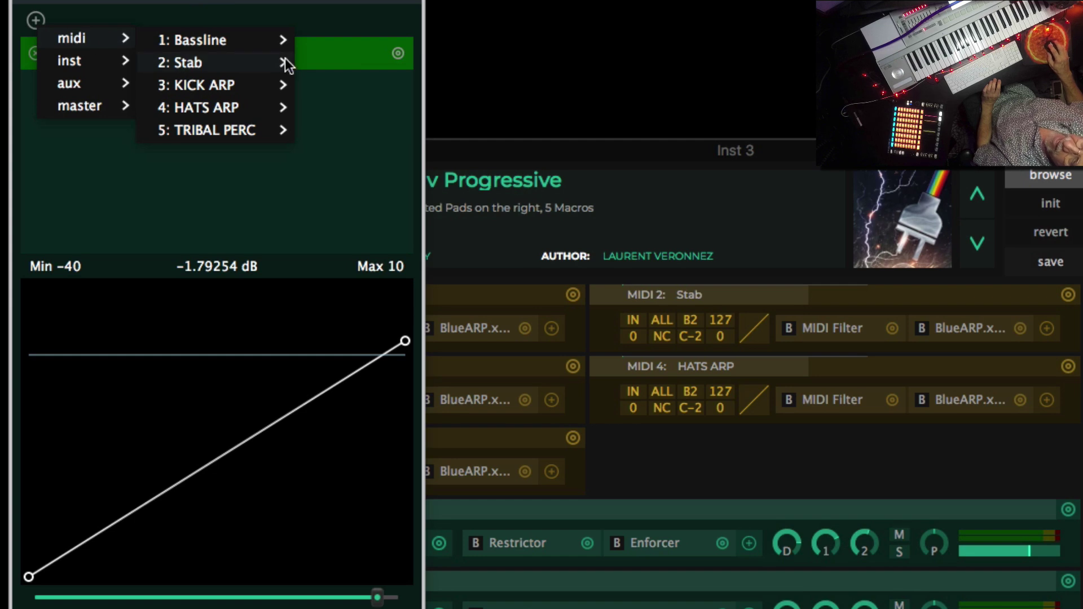
# Curve the macro response, add two breakpoints, pull one down, then close the window
pyautogui.moveTo(232, 111)
pyautogui.moveTo(100, 54)
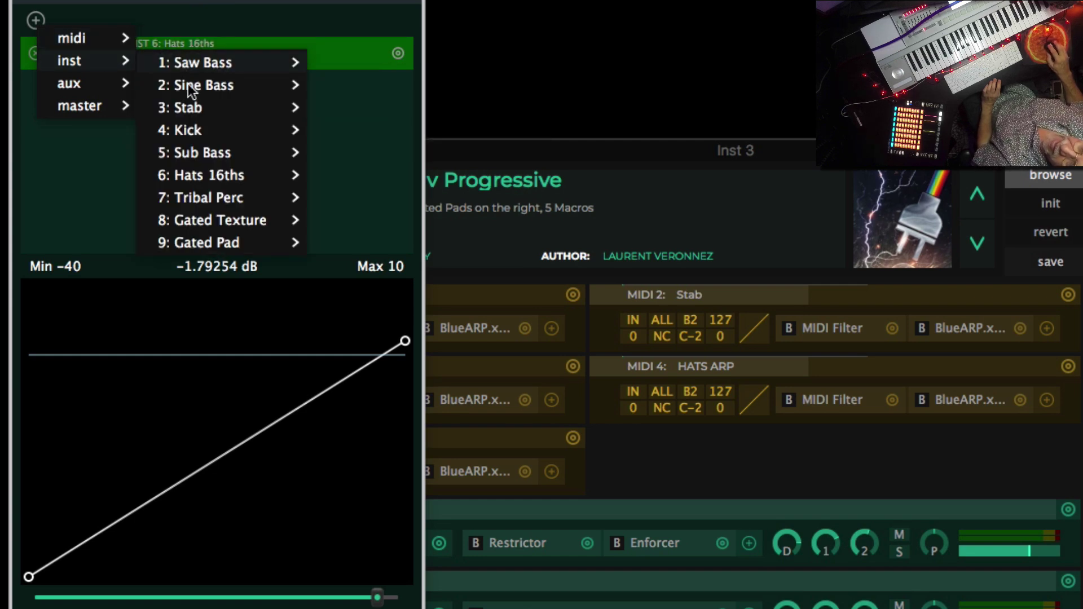
pyautogui.moveTo(195, 199)
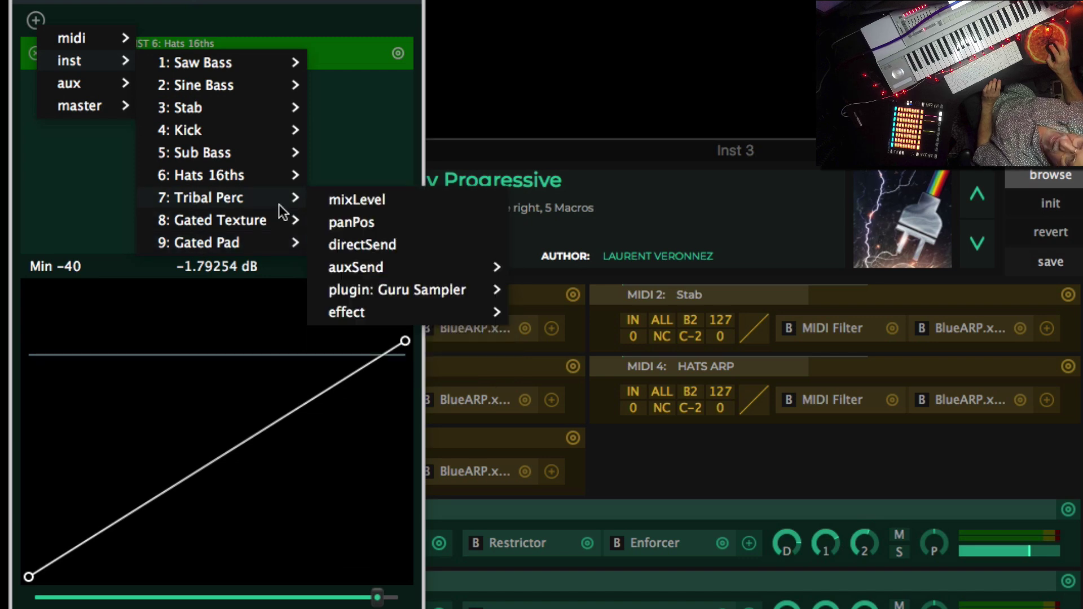
pyautogui.moveTo(381, 295)
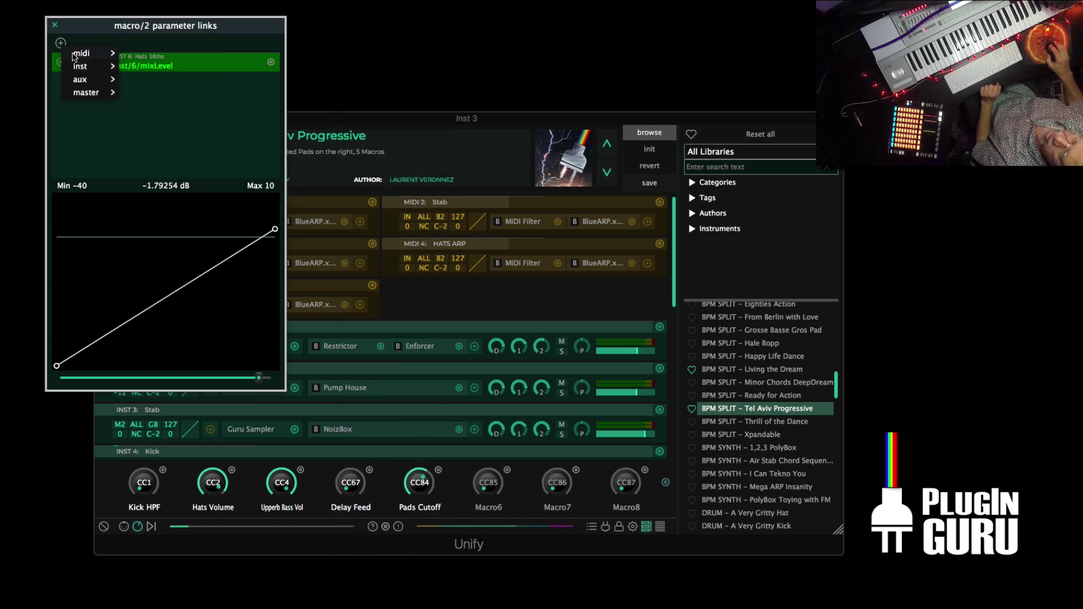
pyautogui.moveTo(159, 306)
pyautogui.mouseDown()
pyautogui.moveTo(161, 333)
pyautogui.moveTo(141, 259)
pyautogui.moveTo(152, 302)
pyautogui.moveTo(141, 307)
pyautogui.mouseUp()
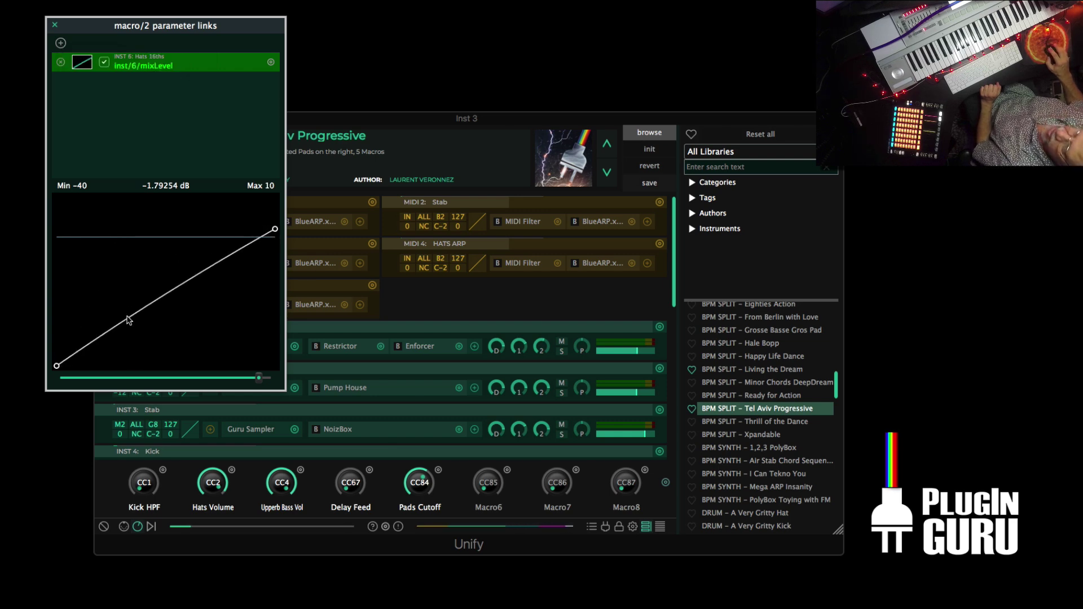
pyautogui.click(229, 254)
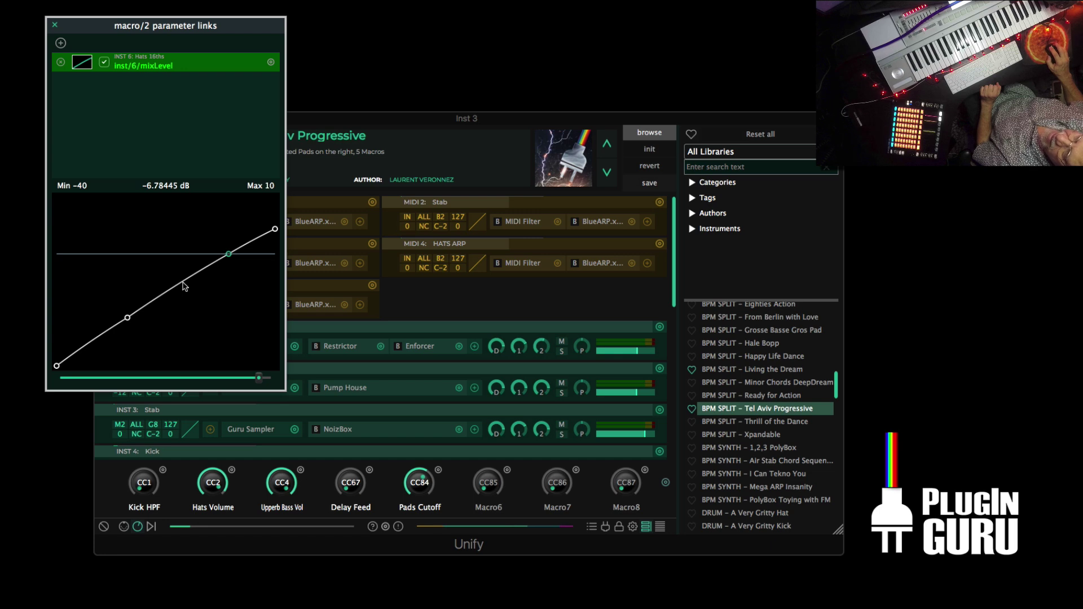
pyautogui.click(184, 284)
pyautogui.moveTo(184, 283); pyautogui.dragTo(198, 346)
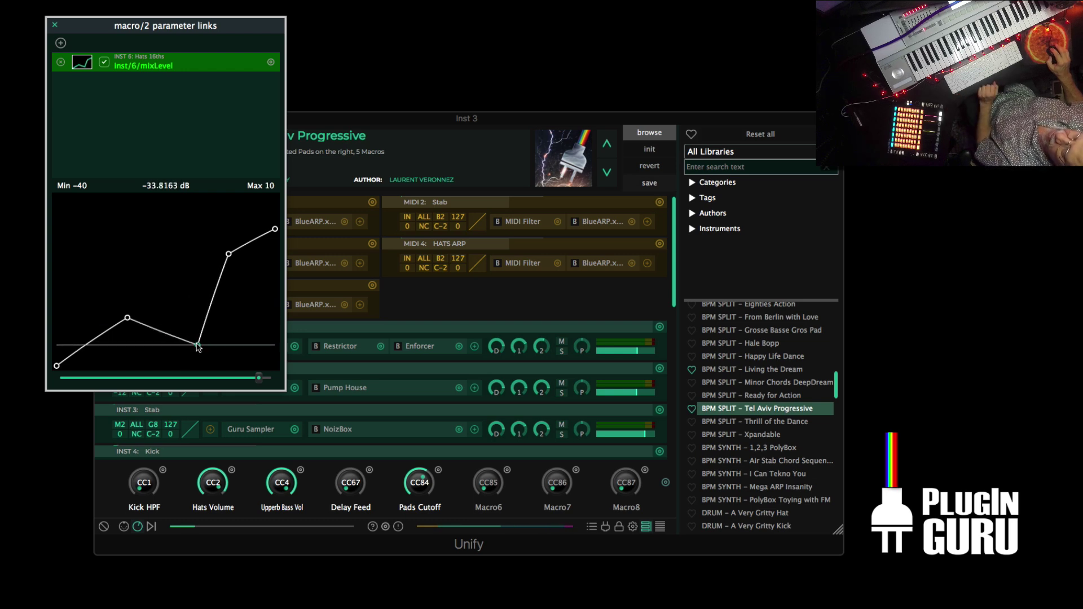
pyautogui.click(55, 28)
# Reset to an init Untitled patch with a single Sine Wave Synth layer
pyautogui.scroll(-5, 764, 454)
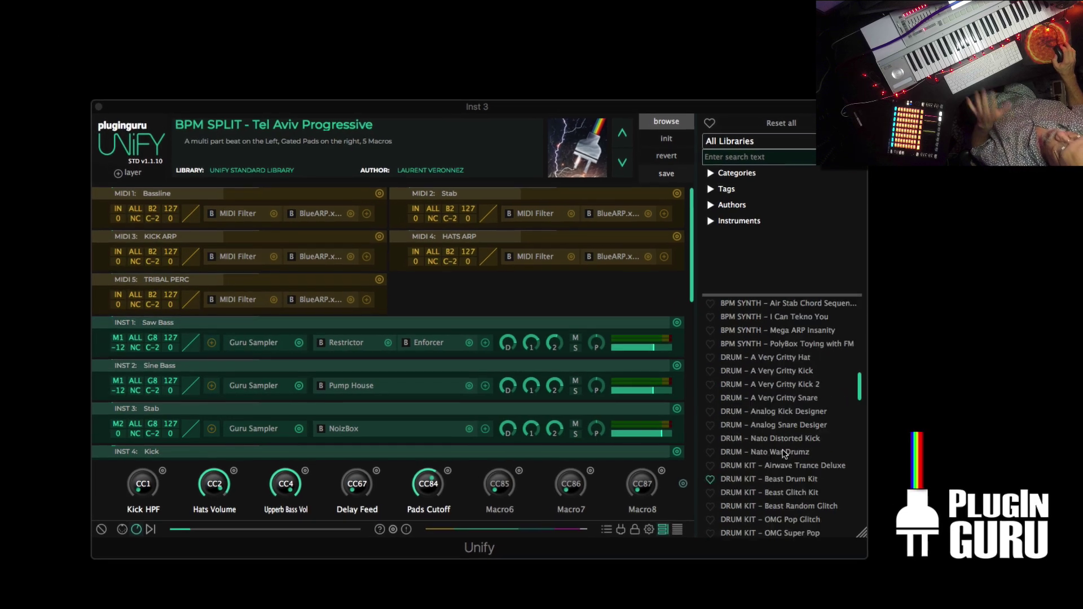
pyautogui.scroll(-3, 785, 454)
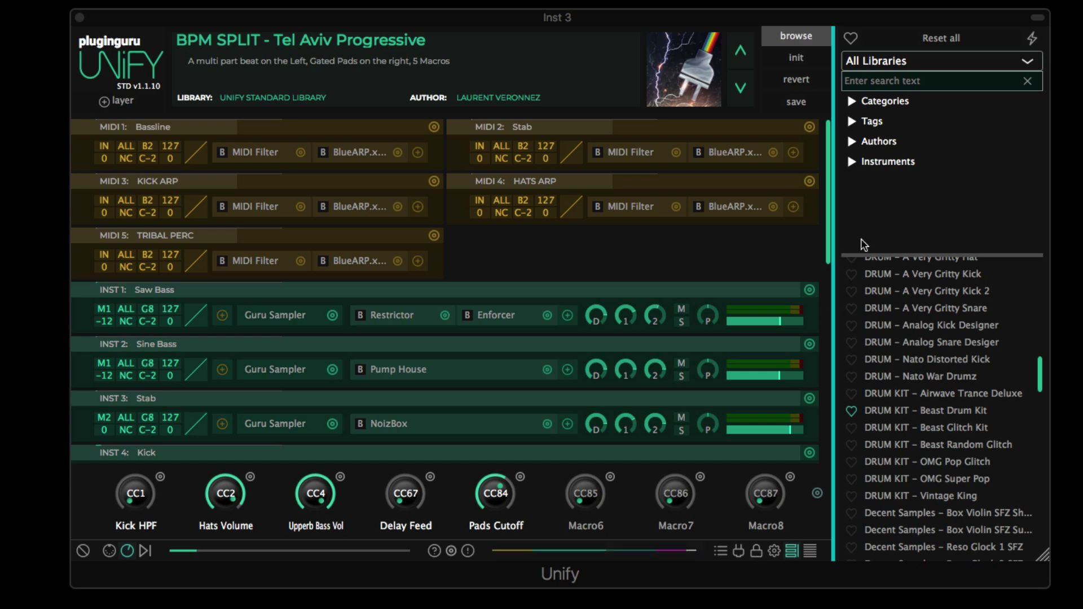
pyautogui.click(796, 58)
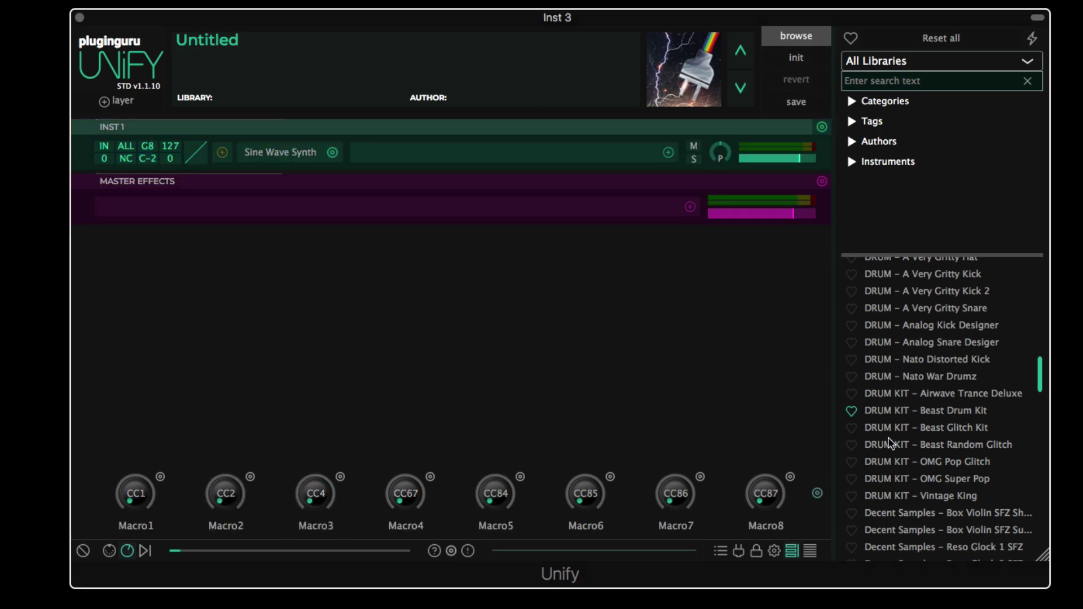
# Toggle the favourites filter in the preset browser on, then off again
pyautogui.scroll(-3, 862, 451)
pyautogui.click(850, 38)
pyautogui.scroll(15, 867, 433)
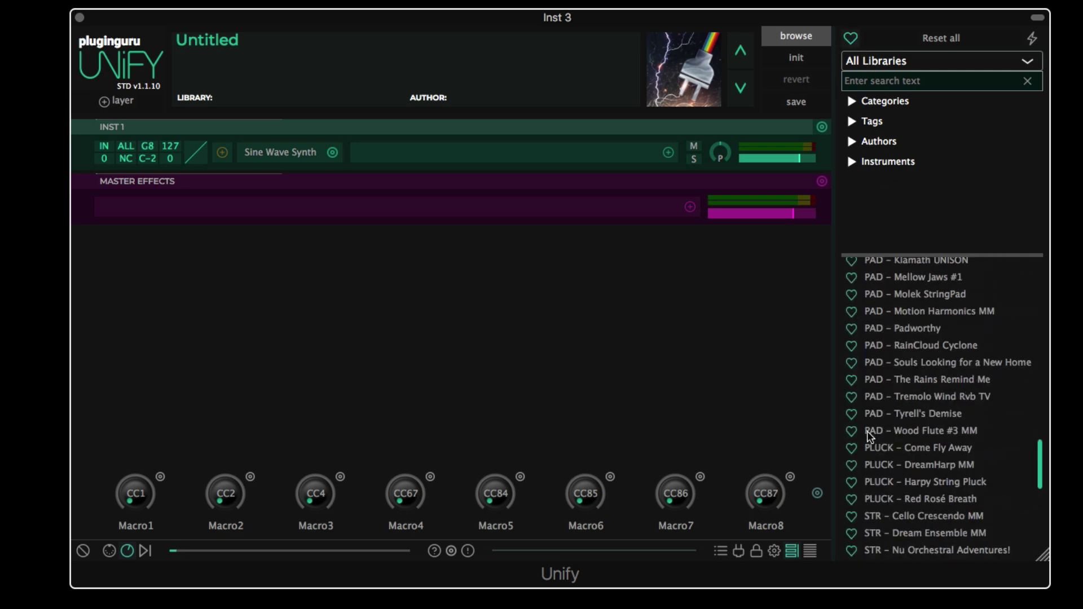
pyautogui.click(850, 37)
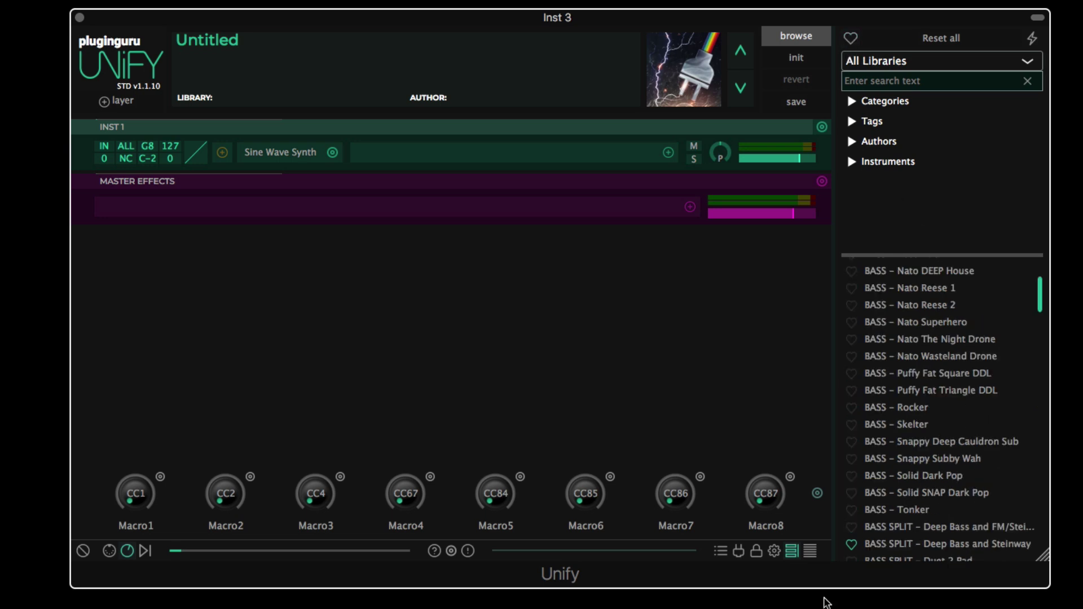
pyautogui.click(739, 553)
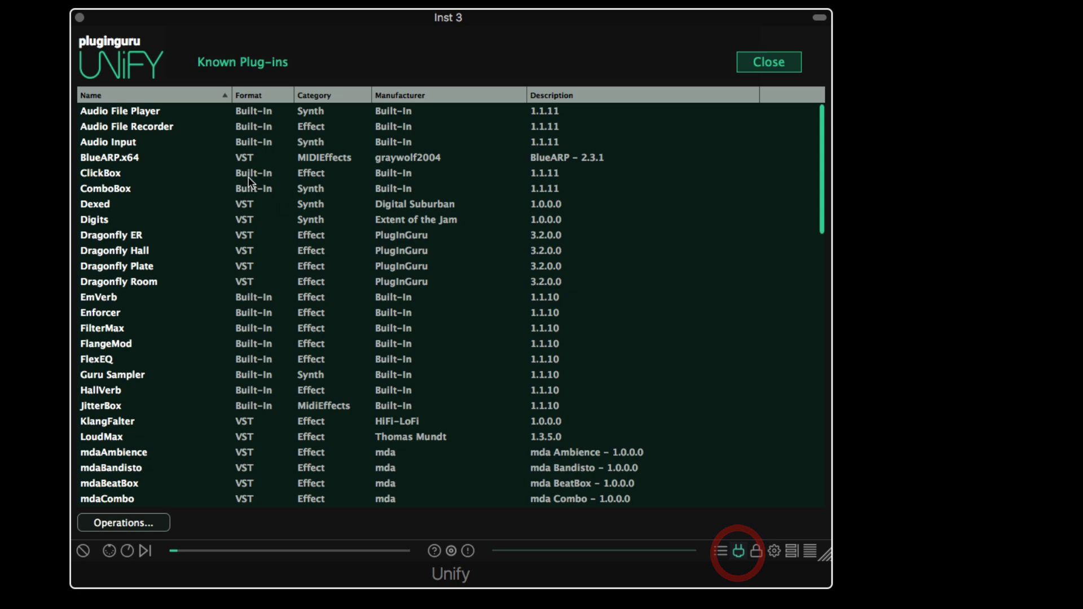
pyautogui.scroll(-12, 255, 213)
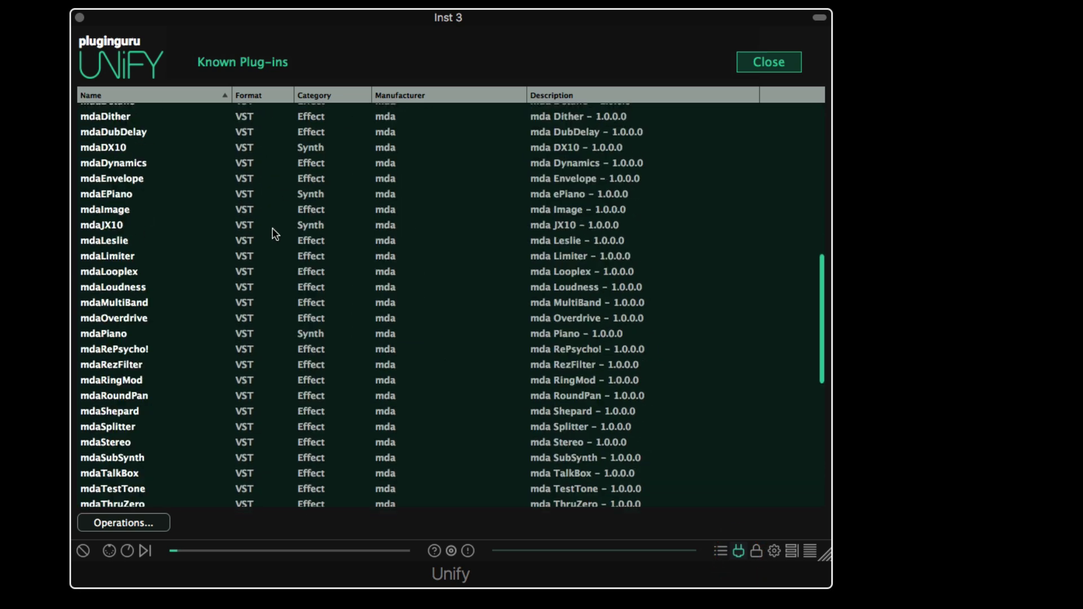
pyautogui.click(743, 62)
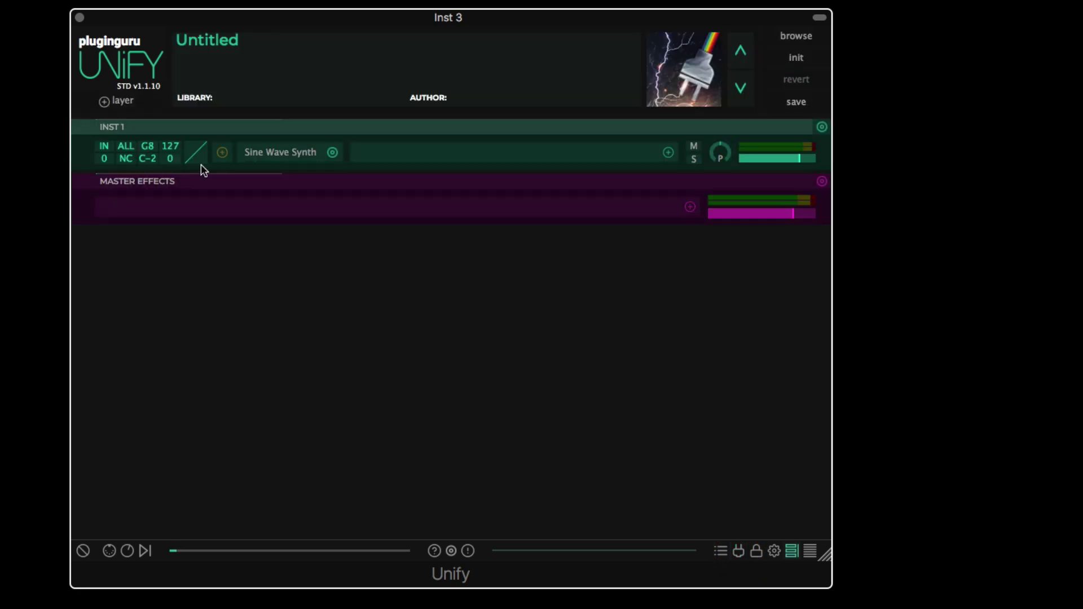
pyautogui.click(332, 153)
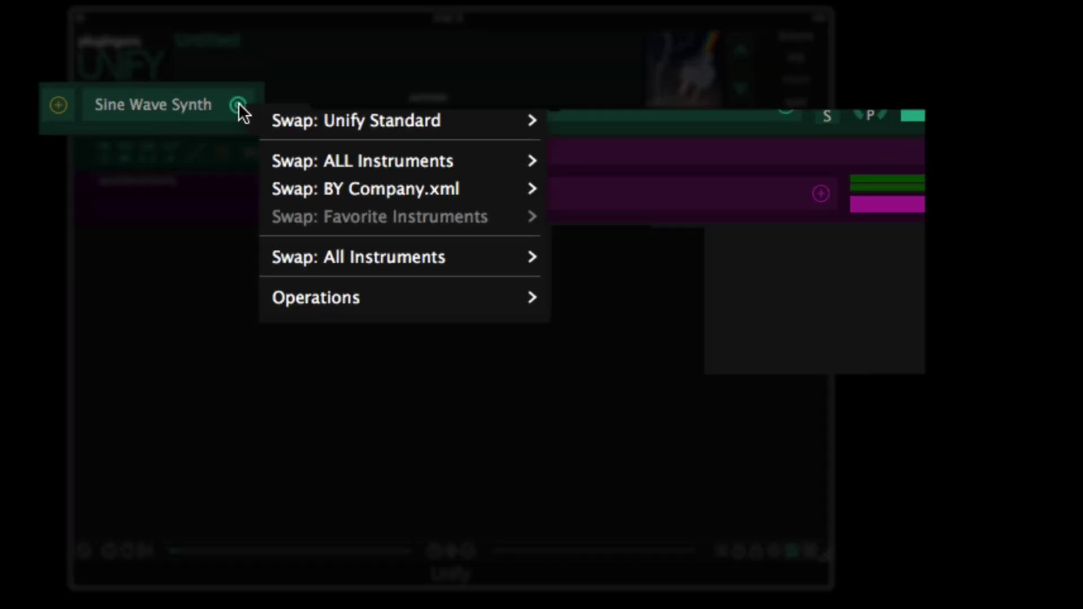
pyautogui.moveTo(346, 125)
pyautogui.moveTo(661, 123)
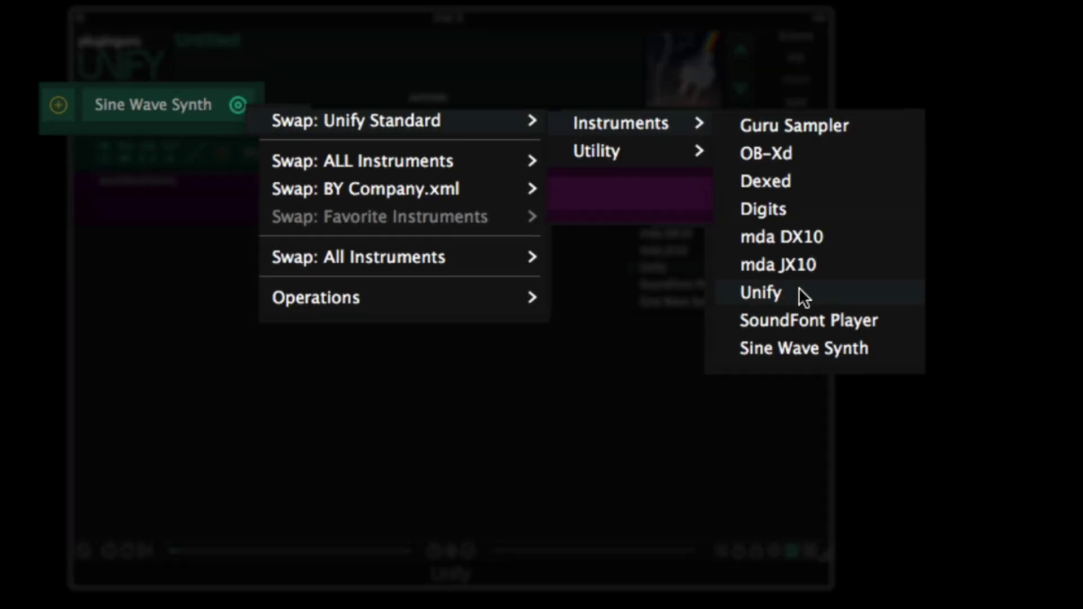
pyautogui.click(536, 413)
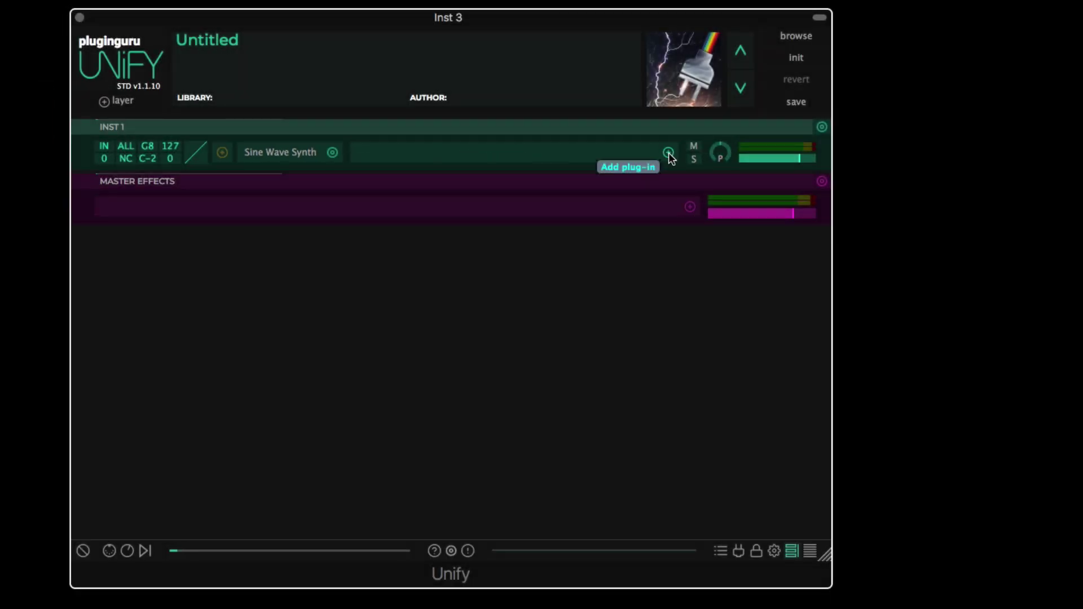
pyautogui.click(669, 153)
pyautogui.moveTo(665, 165)
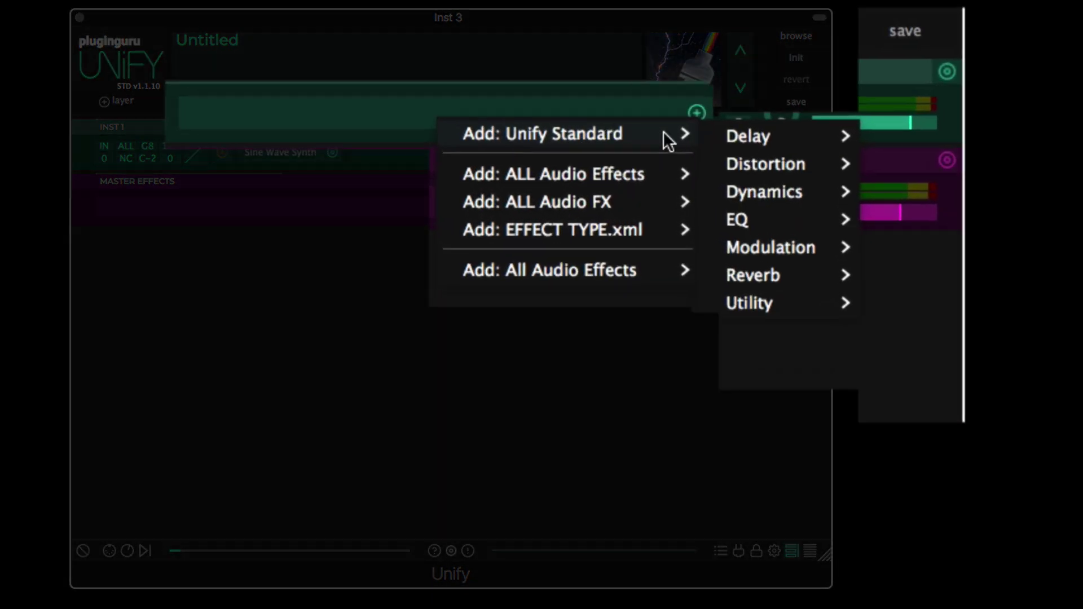
pyautogui.moveTo(715, 163)
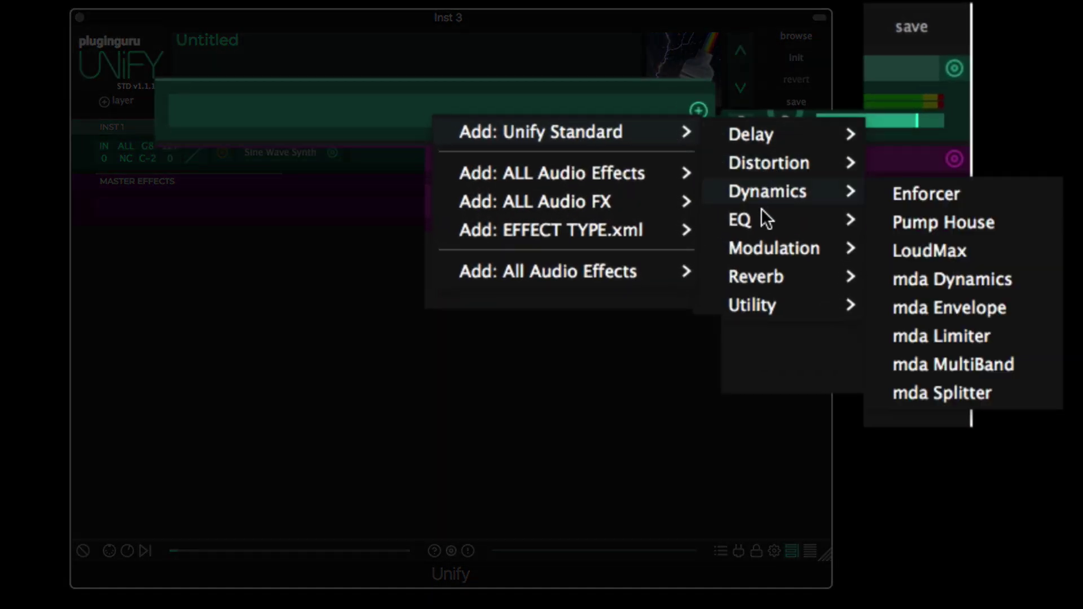
pyautogui.moveTo(764, 219)
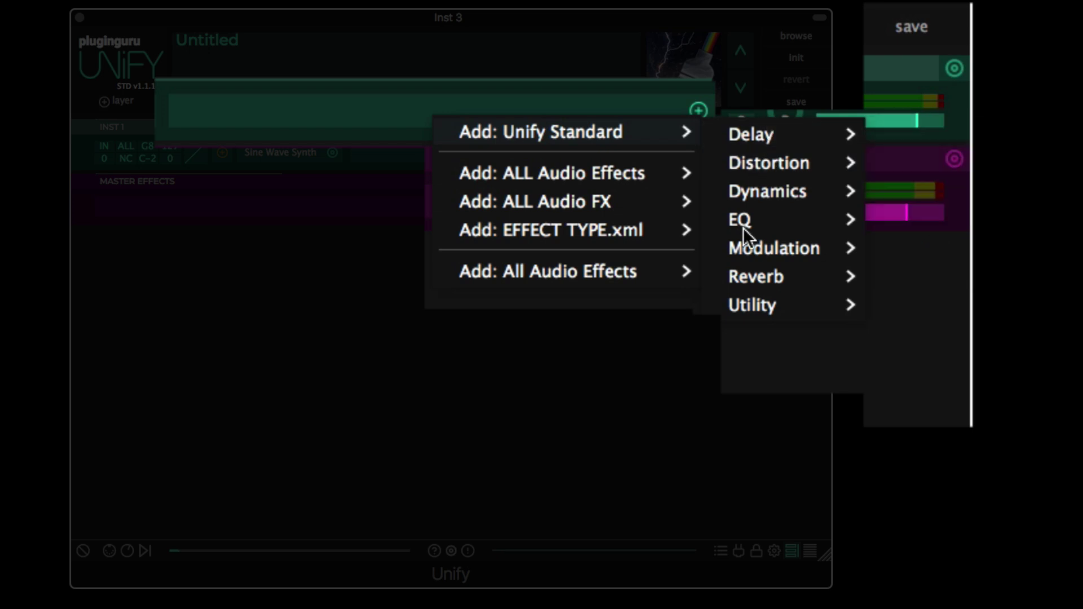
pyautogui.click(399, 318)
# Add an empty AUX effects layer to the patch
pyautogui.click(130, 104)
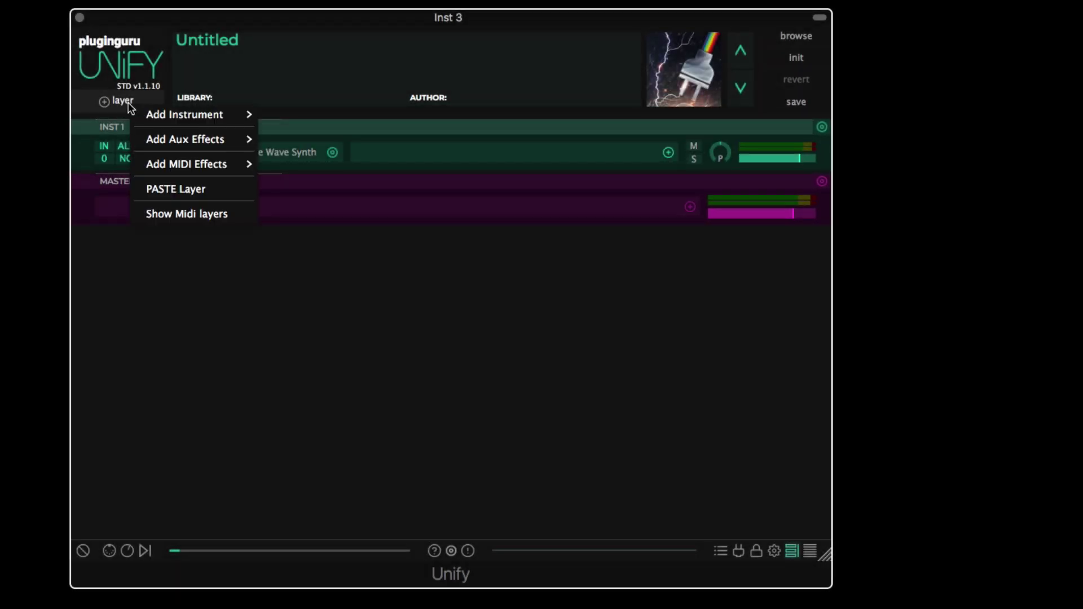
pyautogui.moveTo(149, 141)
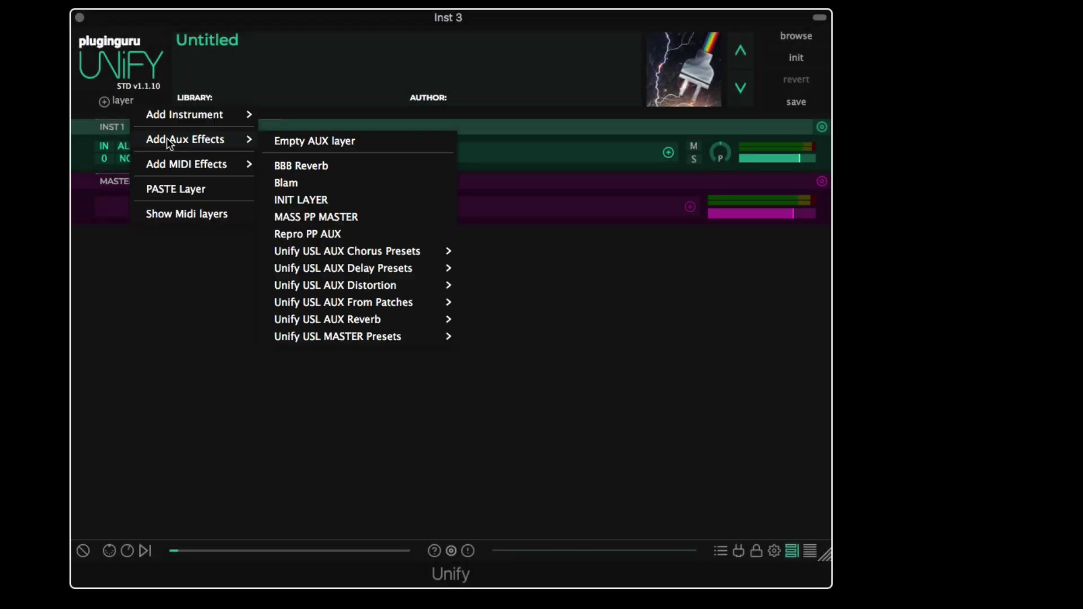
pyautogui.click(335, 142)
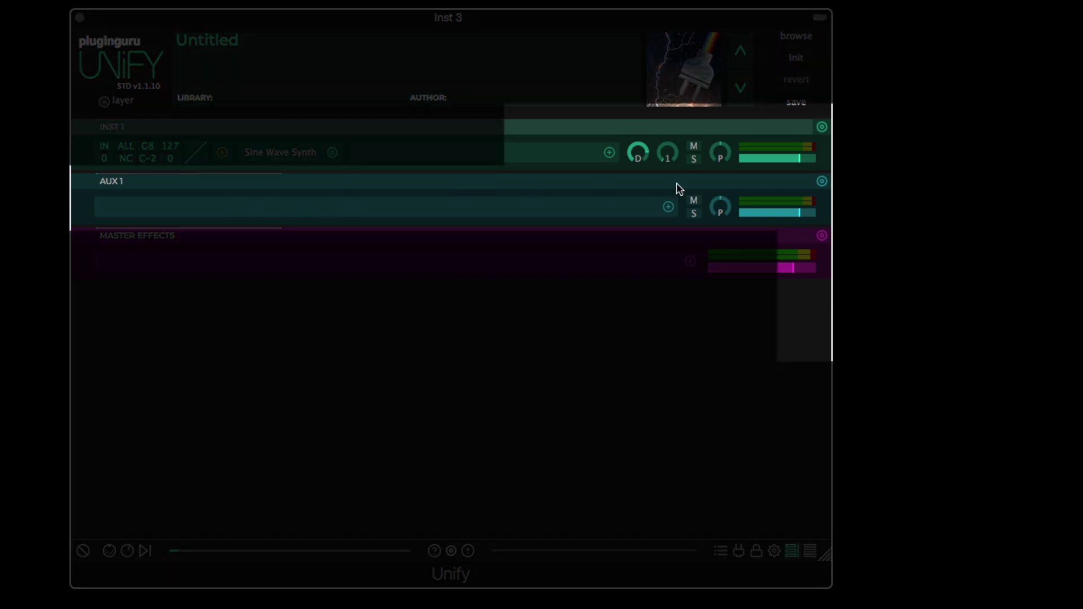
# Load Dragonfly Hall reverb on AUX 1, adjust its dry level and predelay, then close it
pyautogui.click(668, 207)
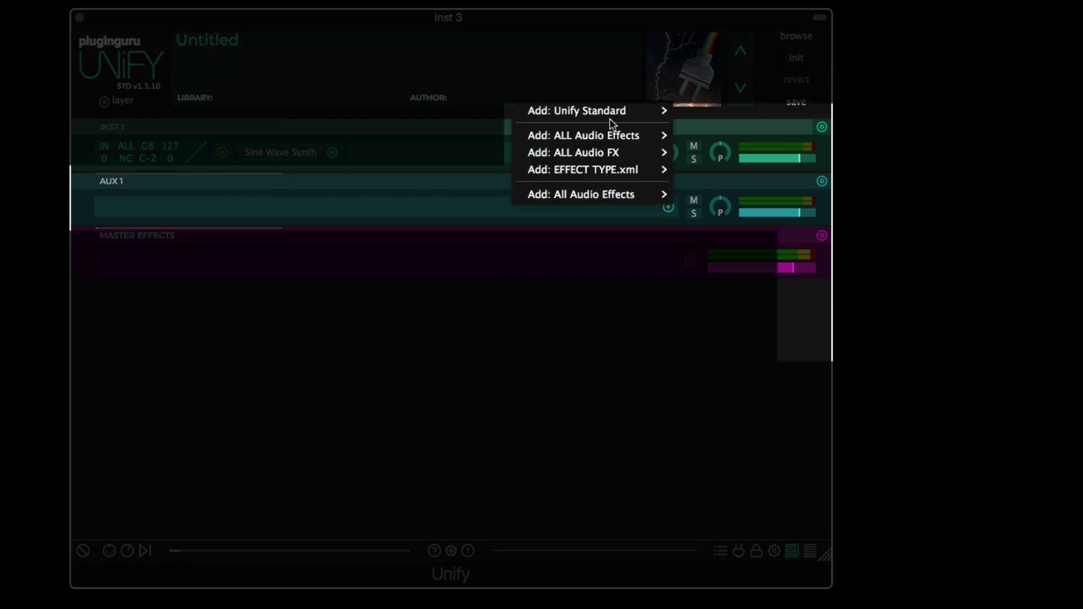
pyautogui.moveTo(619, 116)
pyautogui.moveTo(712, 199)
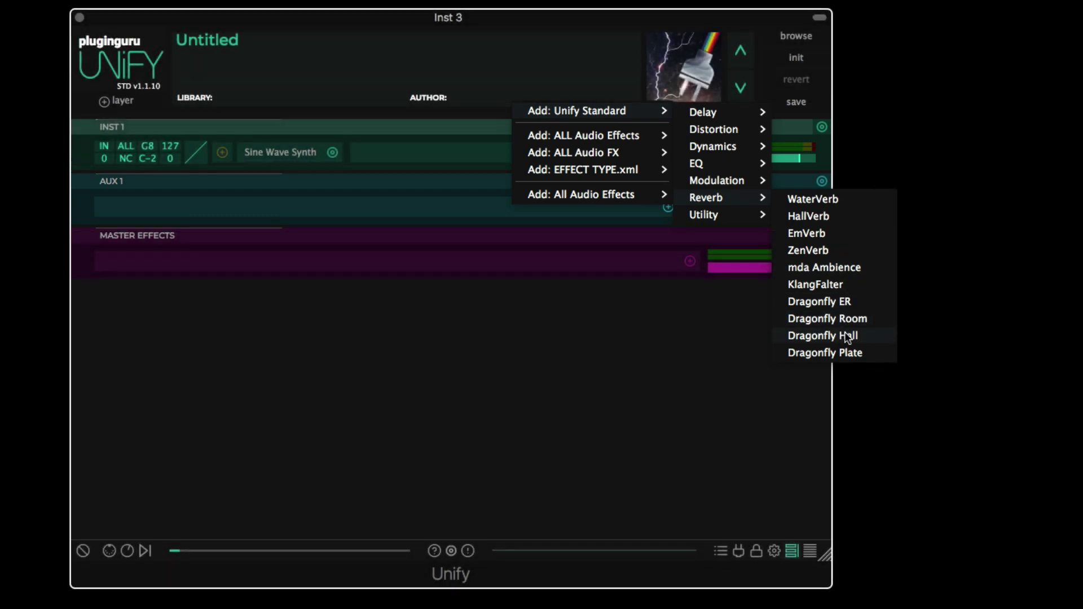
pyautogui.click(847, 336)
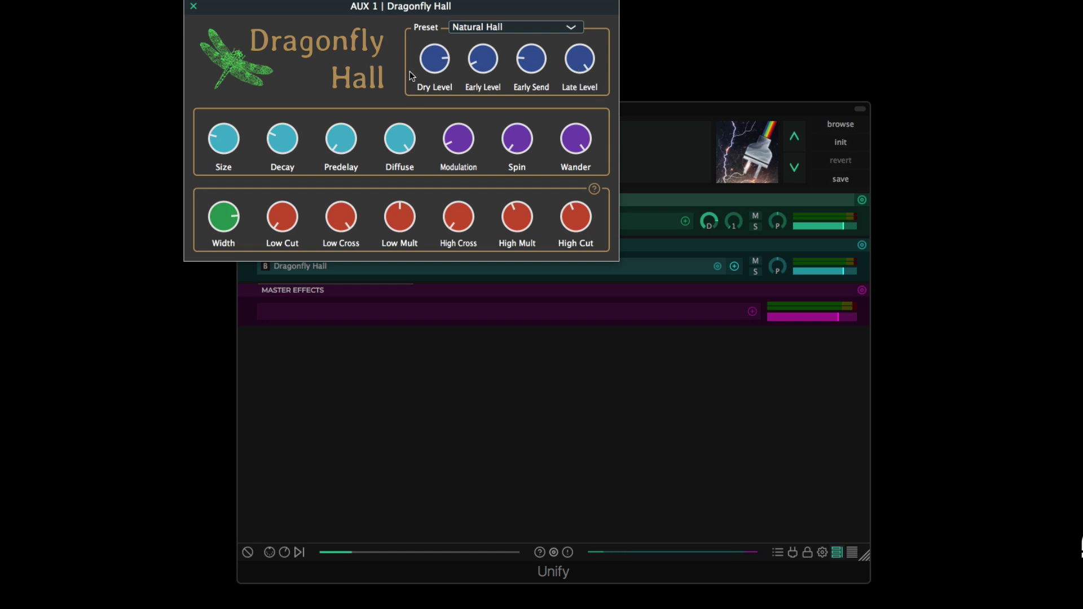
pyautogui.moveTo(341, 138); pyautogui.dragTo(283, 84)
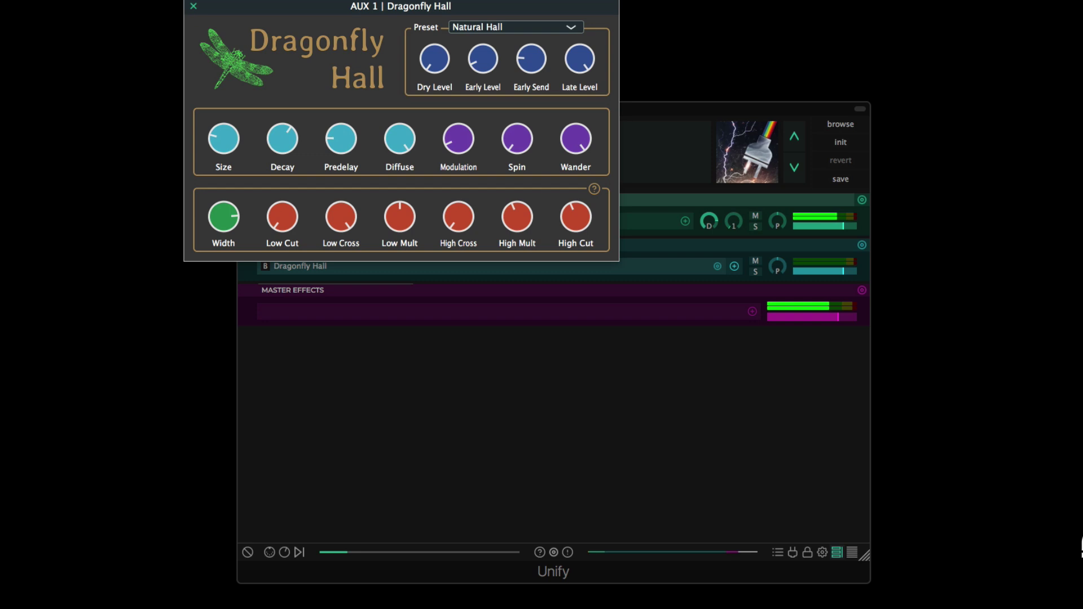
pyautogui.click(193, 7)
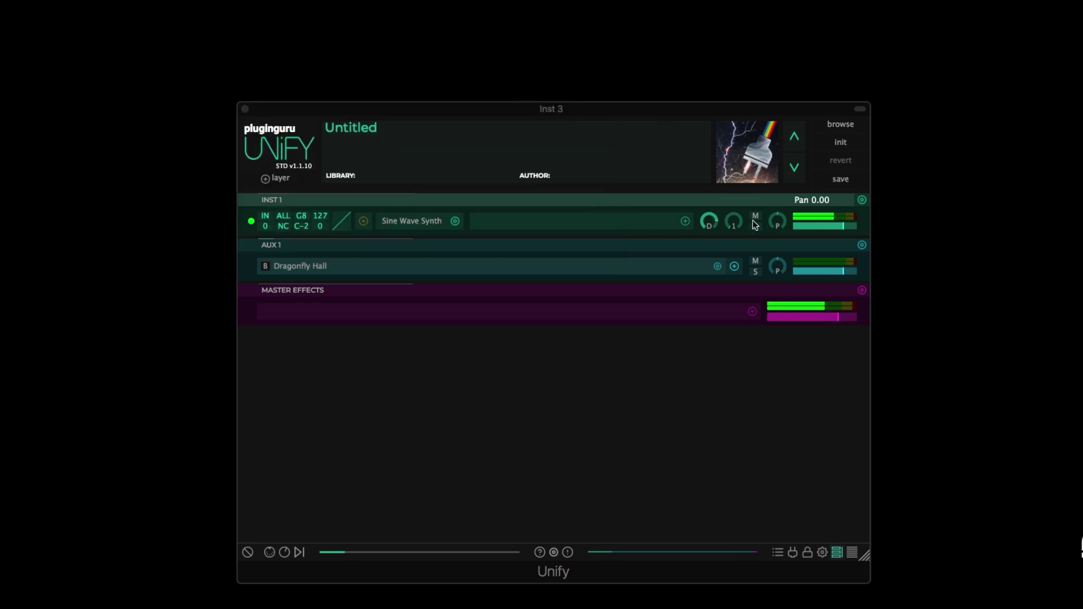
# Lower INST 1's Aux 1 send feeding the Dragonfly Hall reverb
pyautogui.click(742, 199)
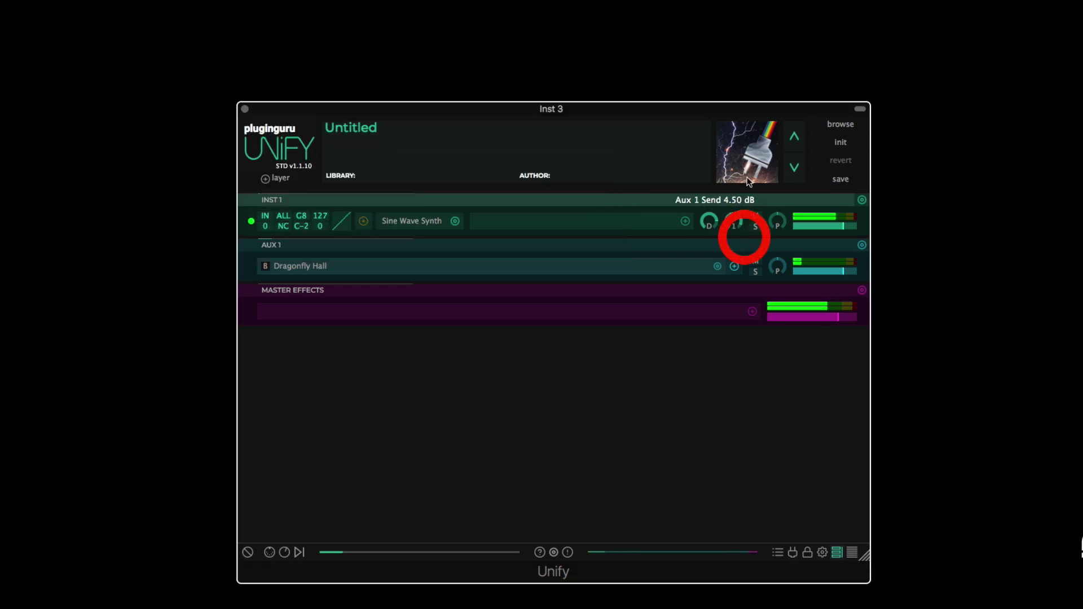
pyautogui.moveTo(742, 198)
pyautogui.mouseDown()
pyautogui.moveTo(747, 230)
pyautogui.moveTo(747, 200)
pyautogui.mouseUp()
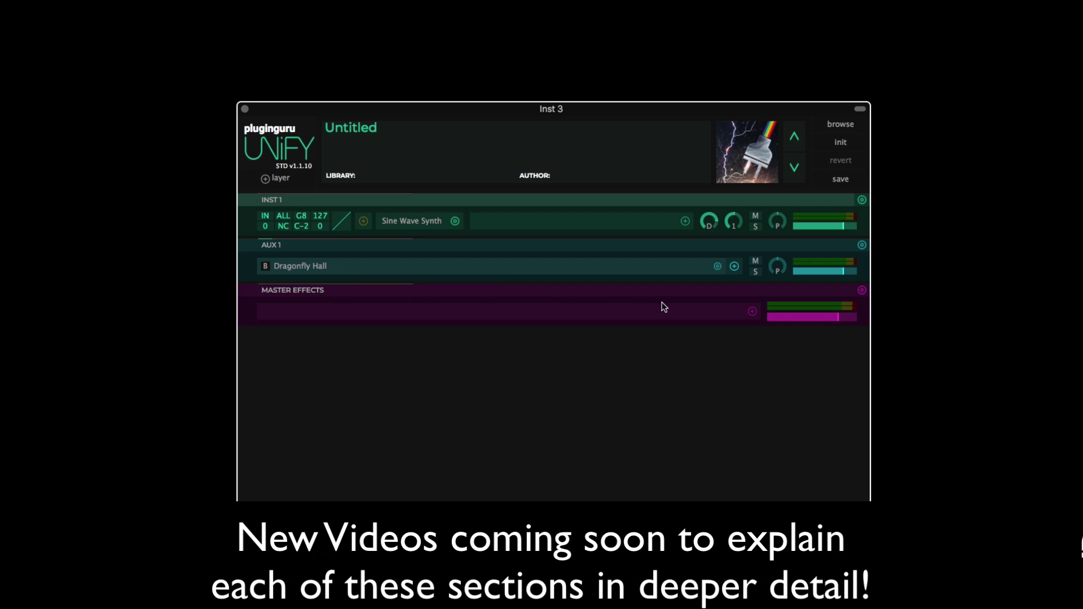
# Add an empty MIDI effects layer, MIDI 1, to the Untitled patch
pyautogui.click(281, 183)
pyautogui.moveTo(317, 191)
pyautogui.moveTo(311, 234)
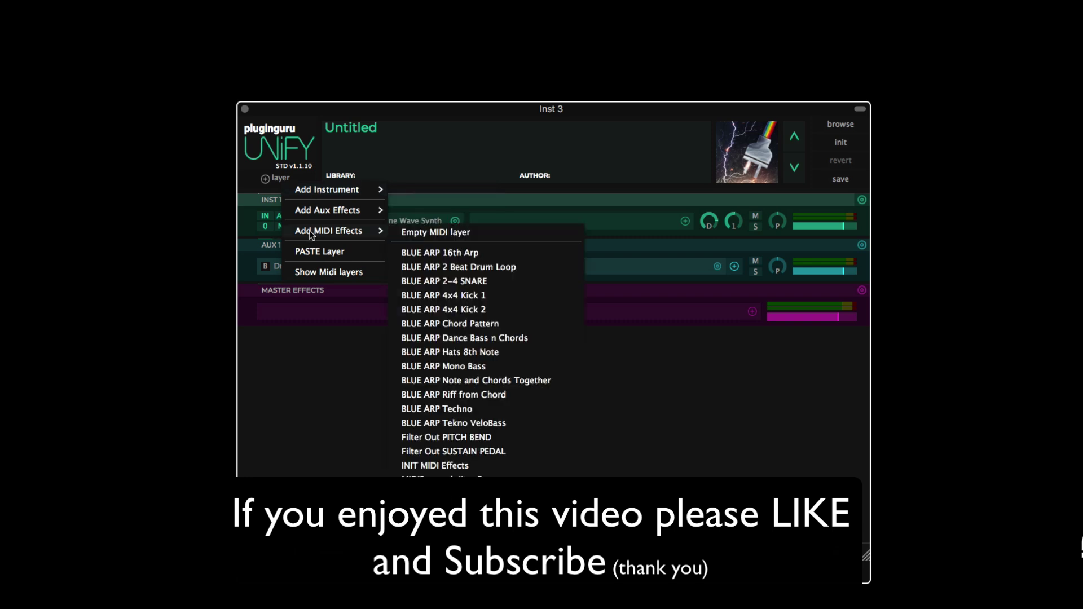
pyautogui.click(443, 234)
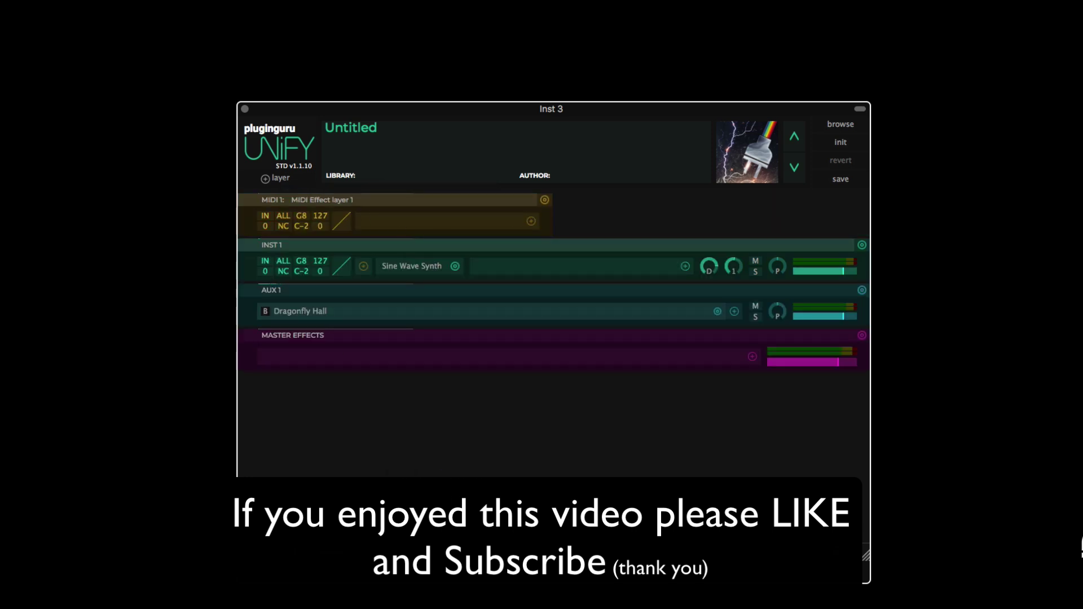
# Close the MIDI effect list without inserting one and show the preset browser
pyautogui.click(362, 266)
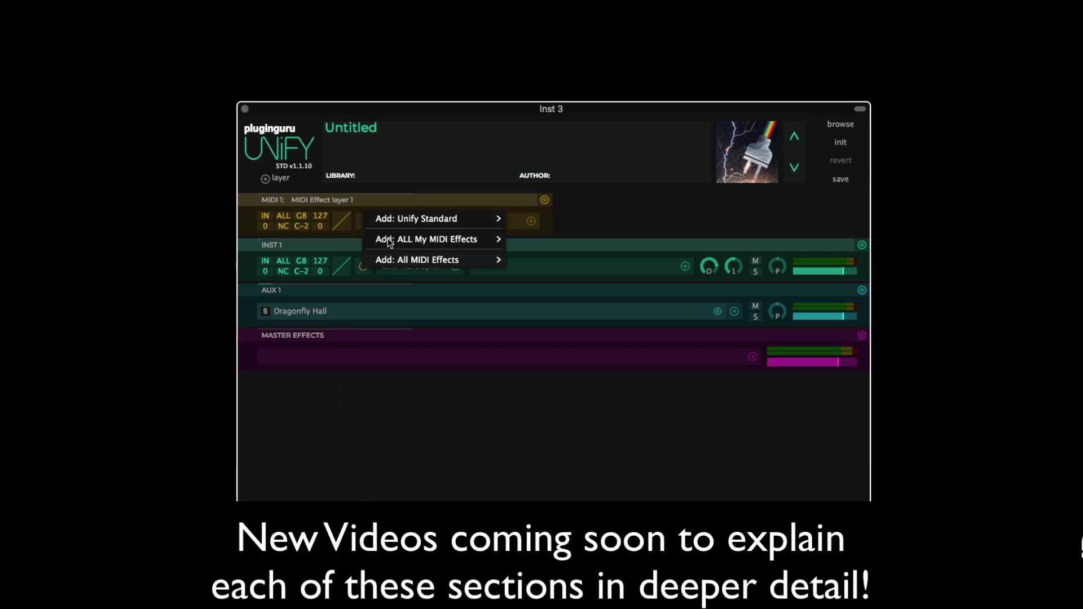
pyautogui.moveTo(477, 220)
pyautogui.moveTo(569, 220)
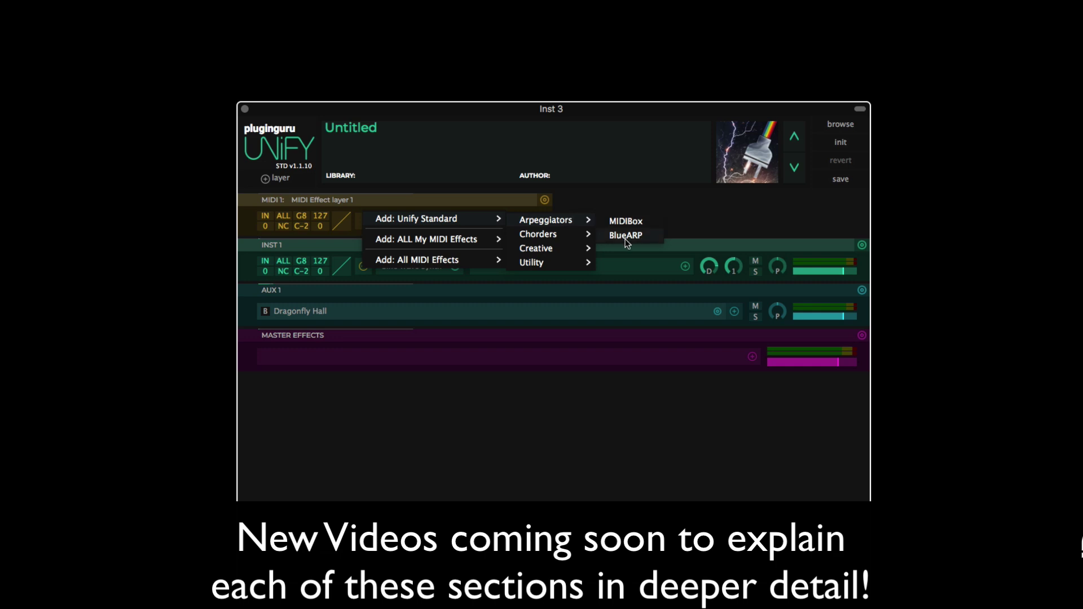
pyautogui.moveTo(542, 235)
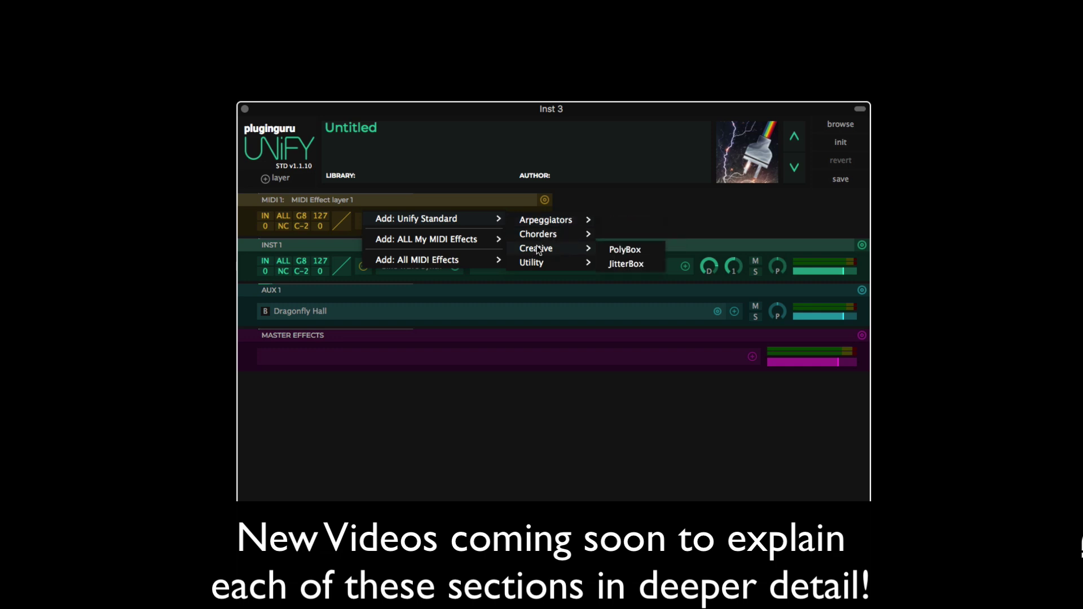
pyautogui.click(527, 406)
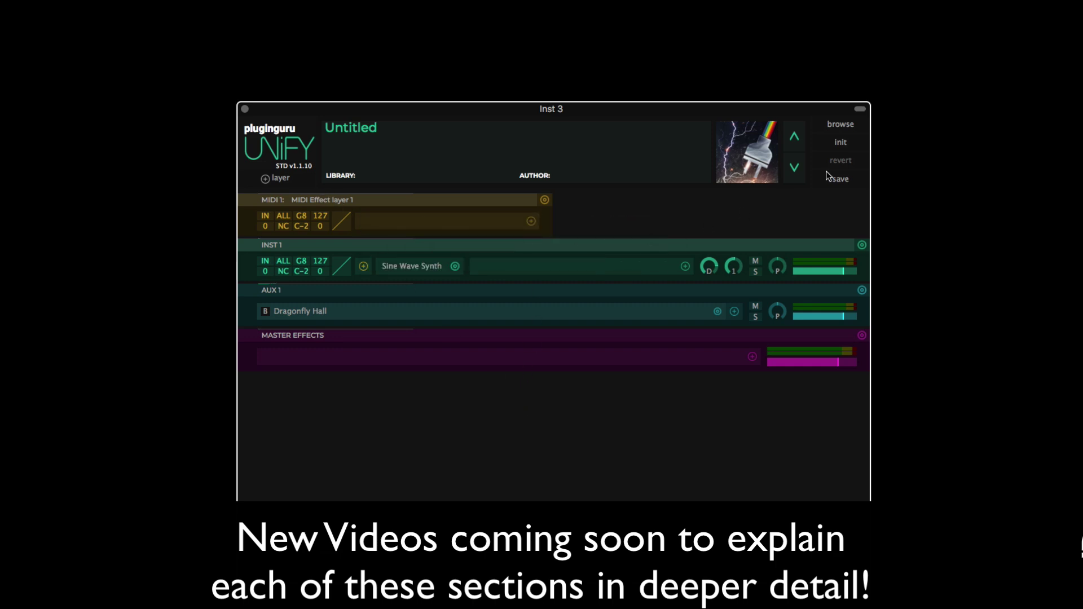
pyautogui.click(841, 126)
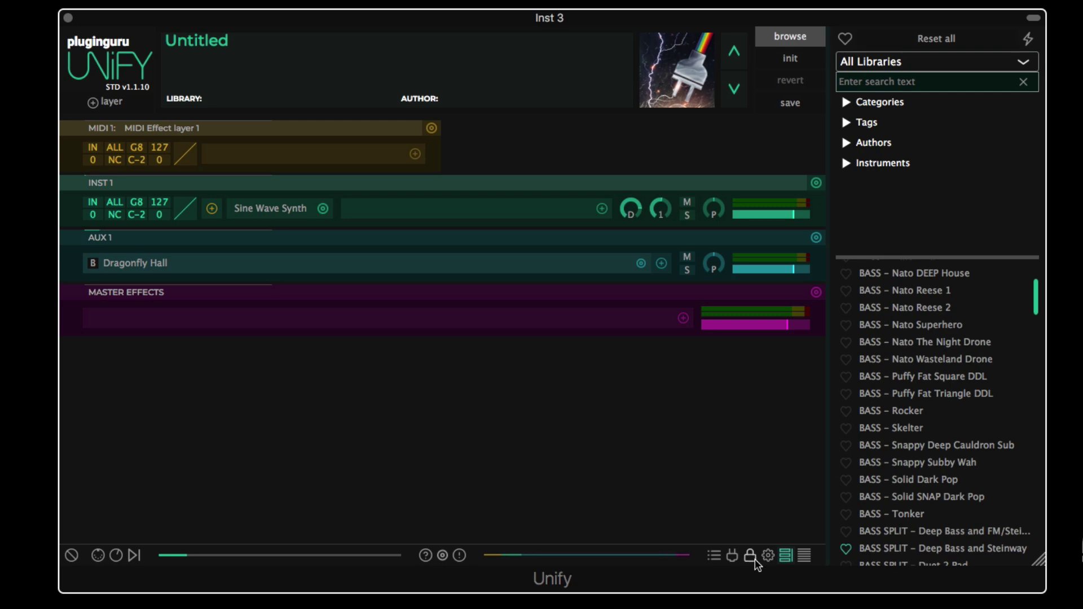
# Show the Known Plug-ins list and its Operations menu, then bring up the help options
pyautogui.click(732, 555)
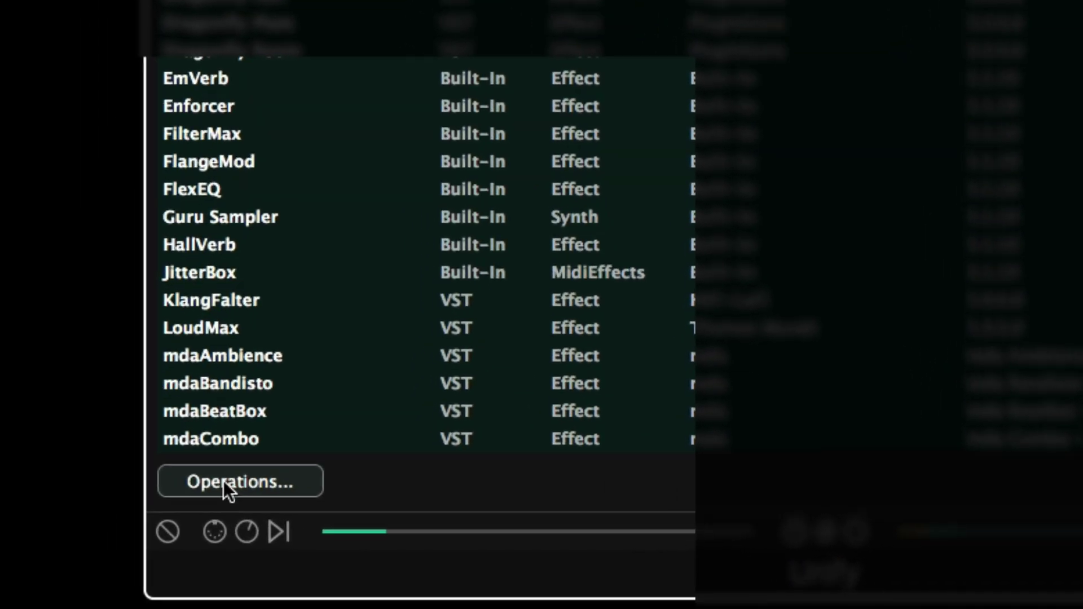
pyautogui.click(224, 480)
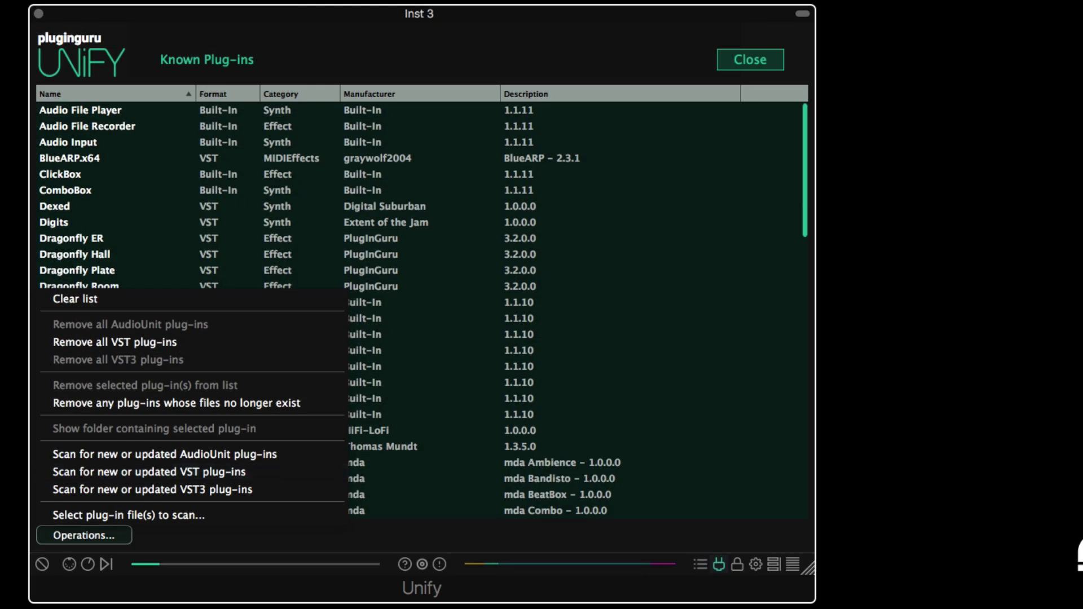
pyautogui.click(419, 567)
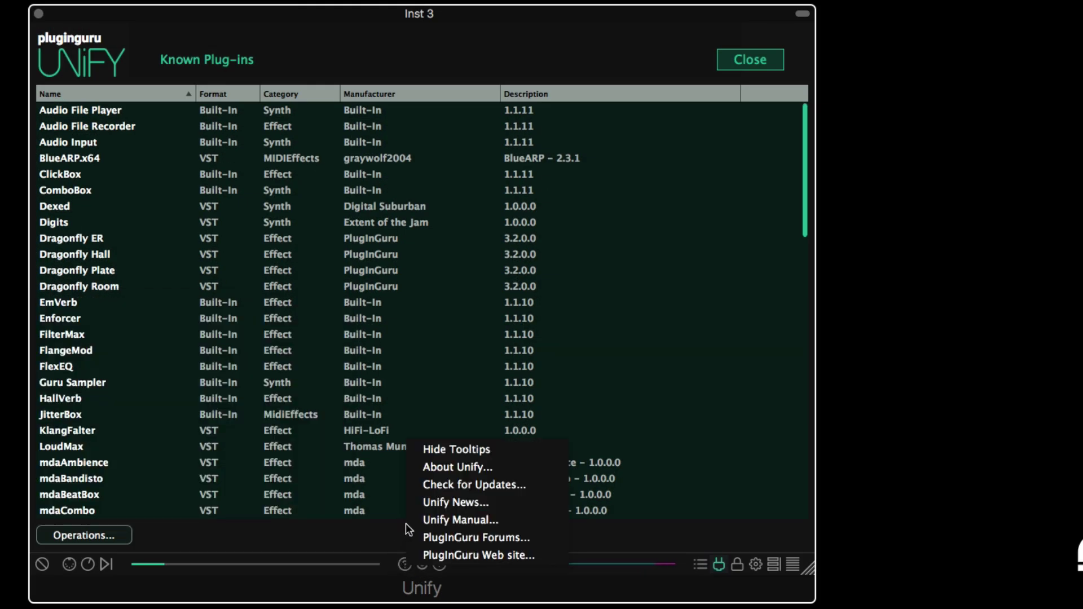
# Open the Unify Manual's Welcome to Unify! start page in Chrome and scroll through it
pyautogui.click(479, 520)
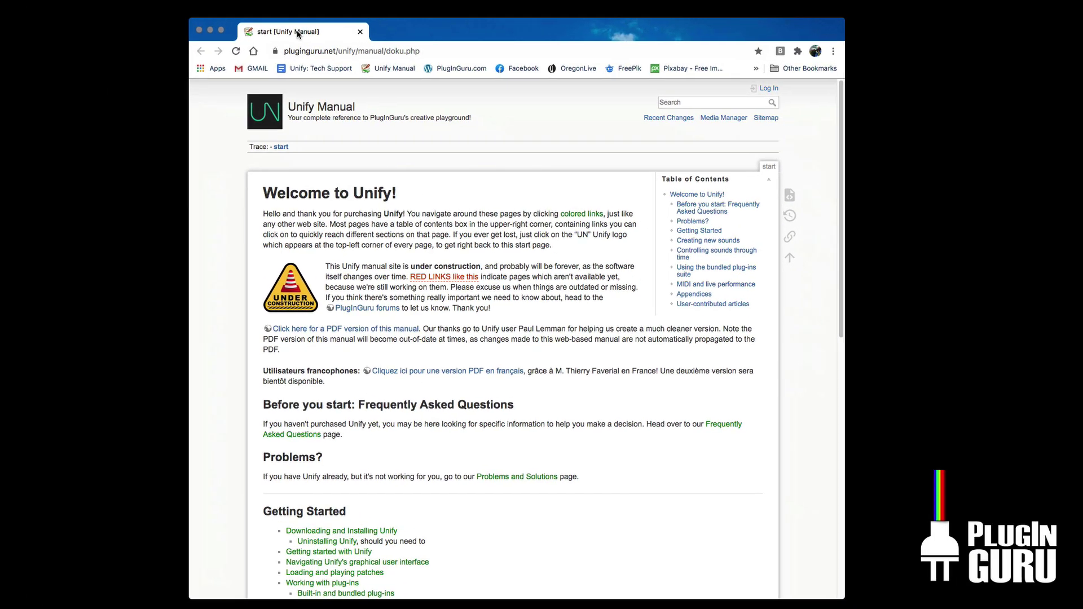
pyautogui.moveTo(297, 33); pyautogui.dragTo(269, 32)
pyautogui.scroll(-7, 380, 430)
pyautogui.scroll(7, 373, 420)
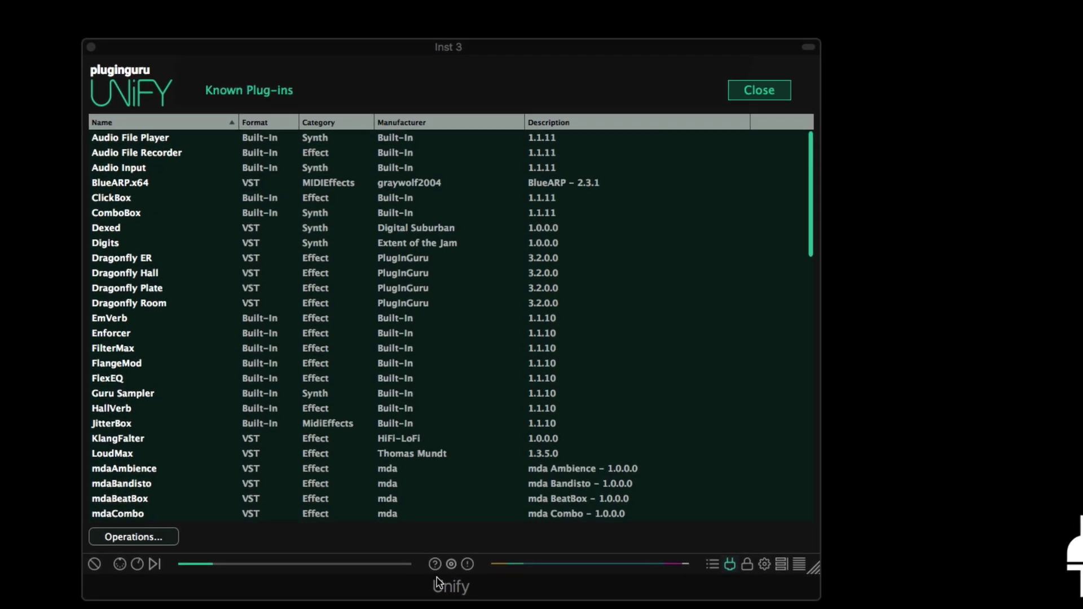
# Bring Unify's help options back up to reach the Known Plug-ins operations
pyautogui.click(430, 565)
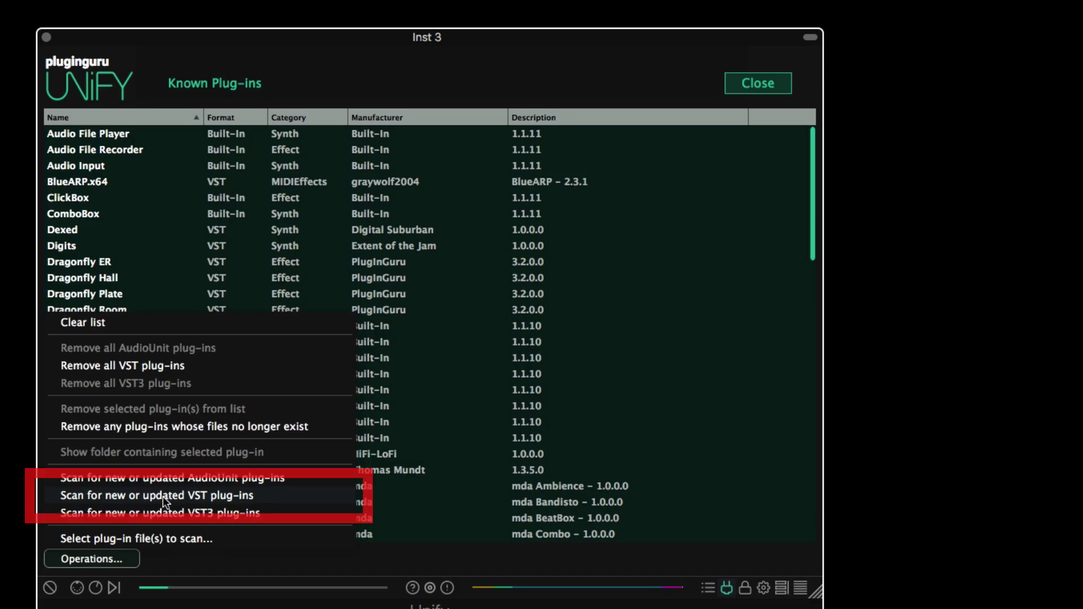
# Start a scan of the listed VST folders for new or updated plug-ins
pyautogui.click(165, 496)
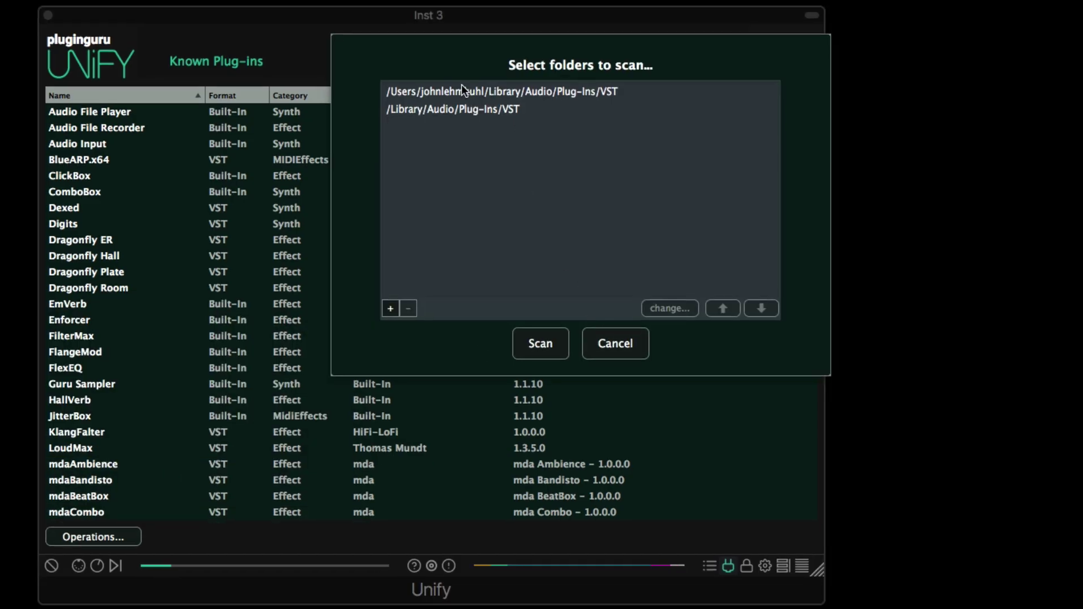
pyautogui.click(389, 309)
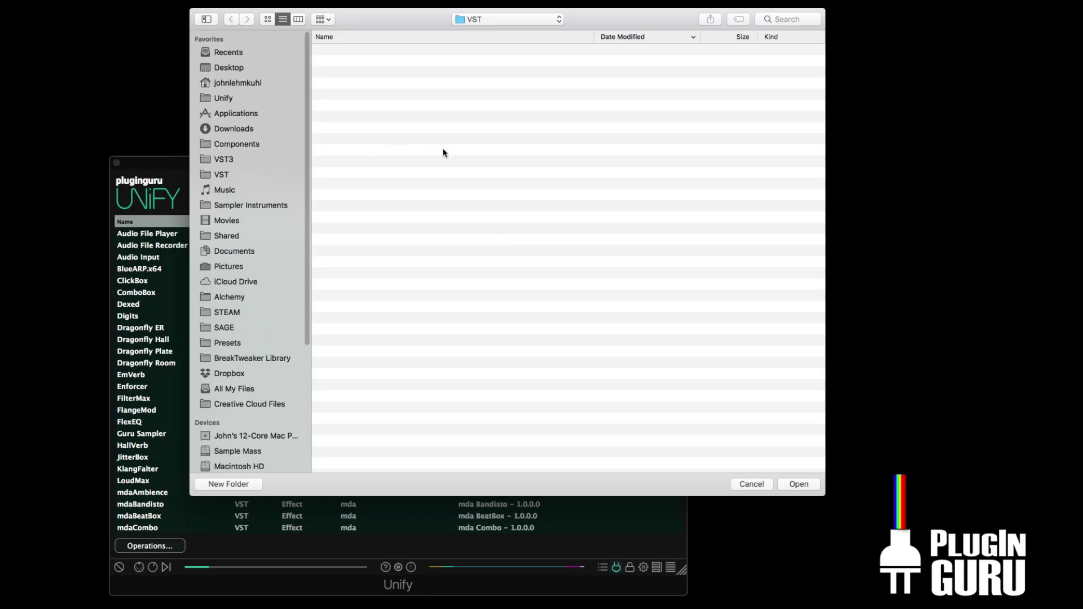
pyautogui.click(752, 485)
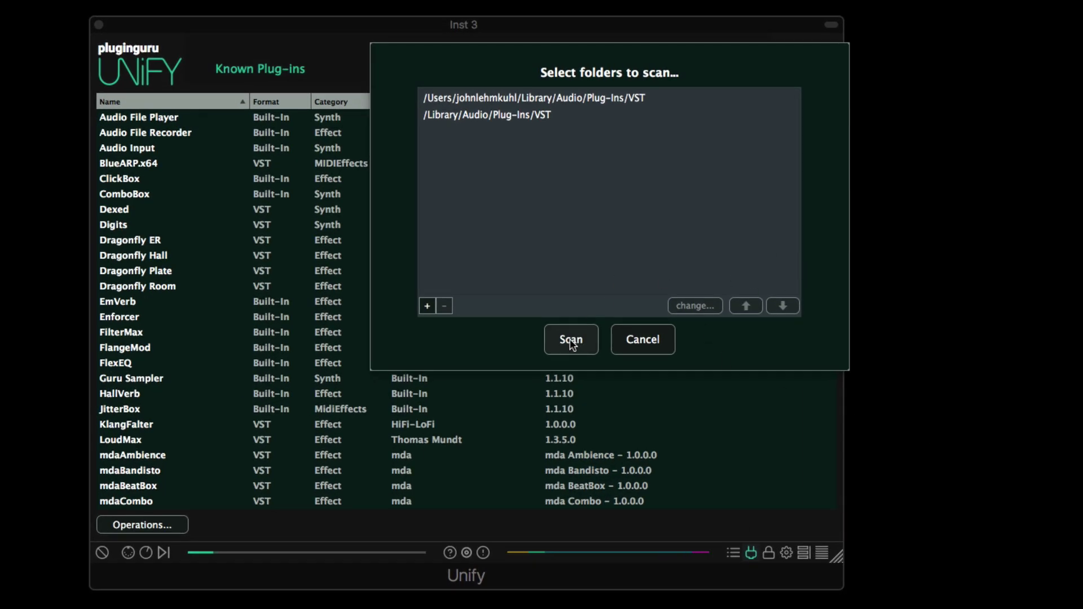
pyautogui.click(572, 340)
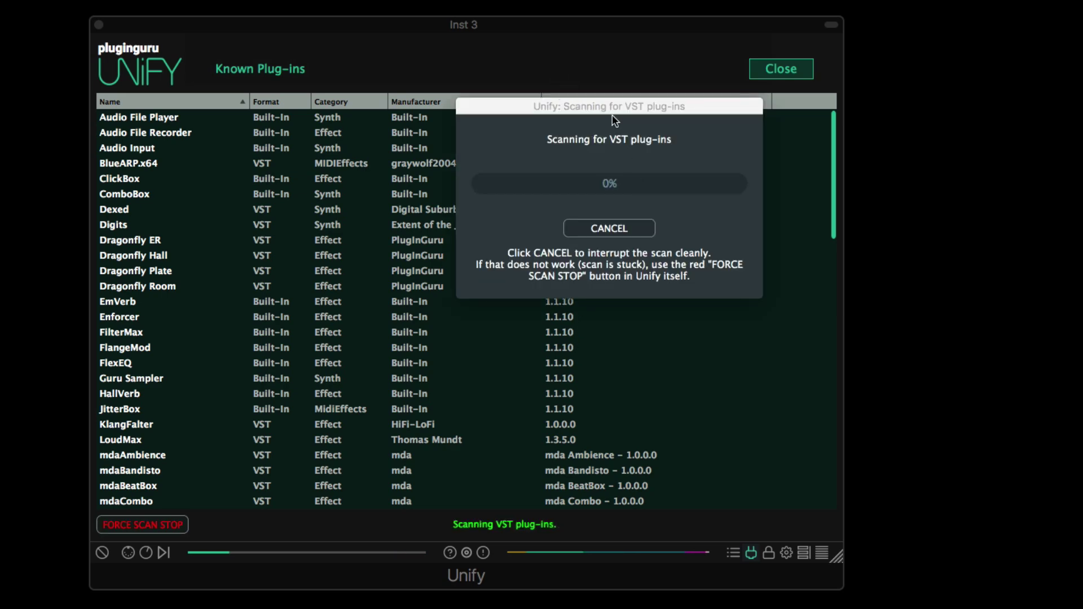
pyautogui.moveTo(614, 122); pyautogui.dragTo(84, 0)
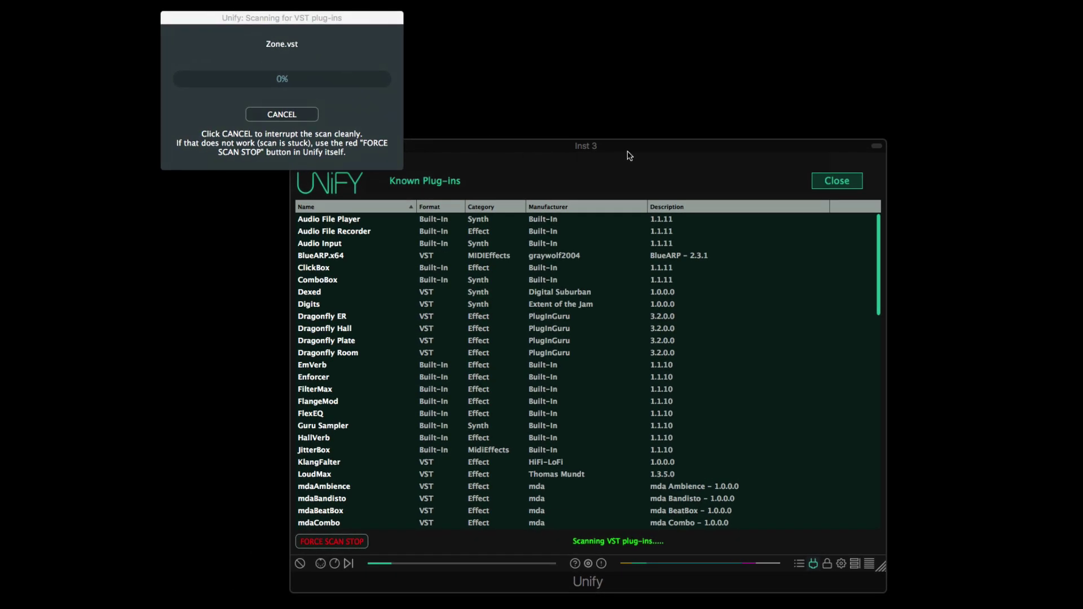
# Load the BASS - Puffy Fat Triangle DDL patch from the preset browser
pyautogui.click(821, 182)
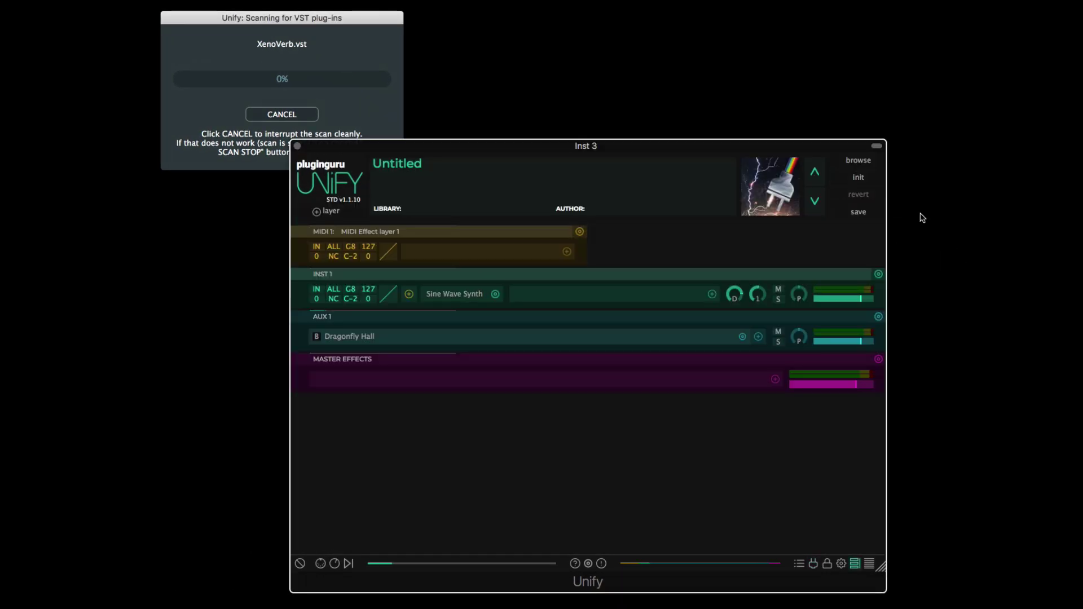
pyautogui.click(857, 161)
pyautogui.click(962, 439)
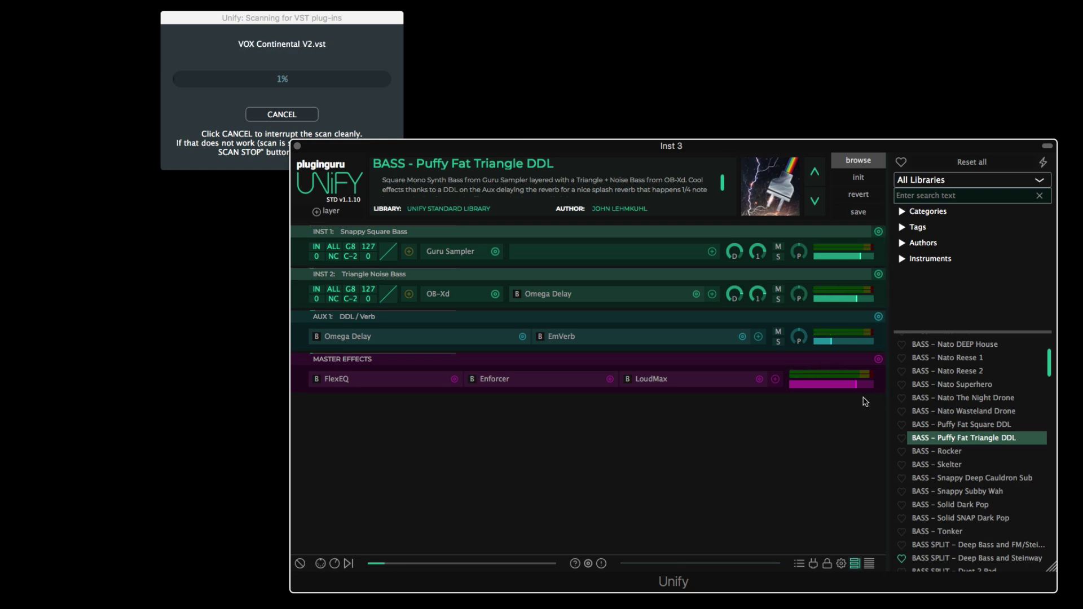
# Stop the running plug-in scan, dismiss its results notice and show Known Plug-ins
pyautogui.click(286, 116)
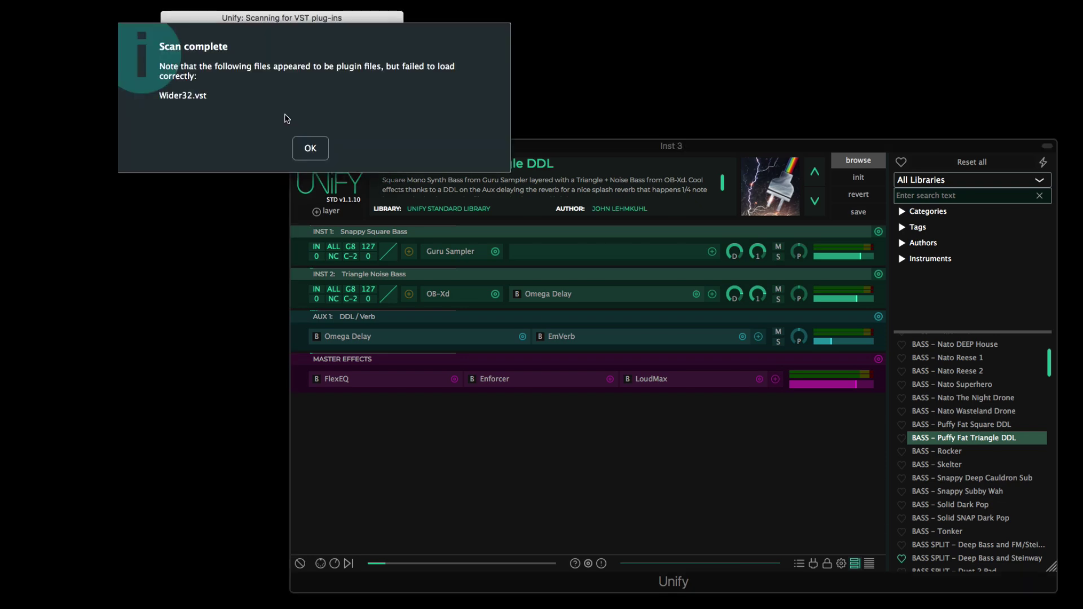
pyautogui.click(310, 148)
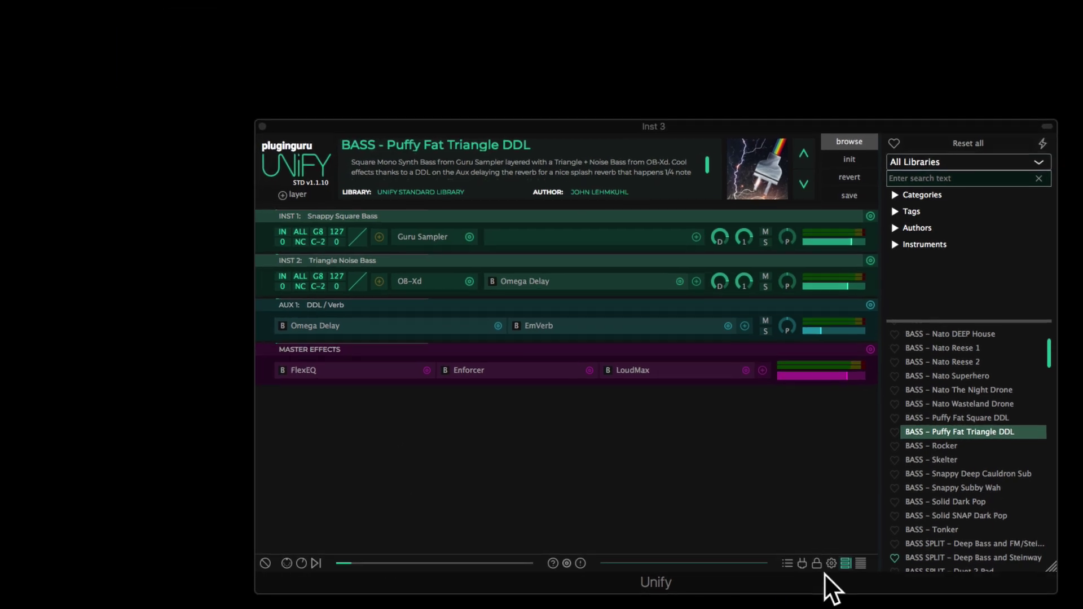
pyautogui.click(813, 563)
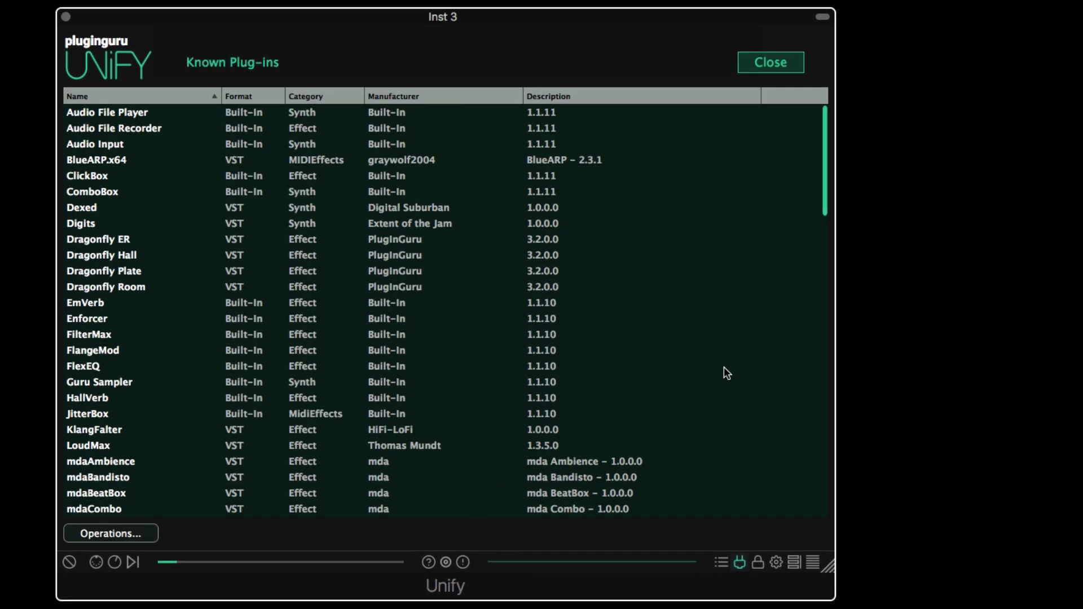
# Scan only the Omnisphere.vst file from the VST plug-ins folder
pyautogui.click(115, 531)
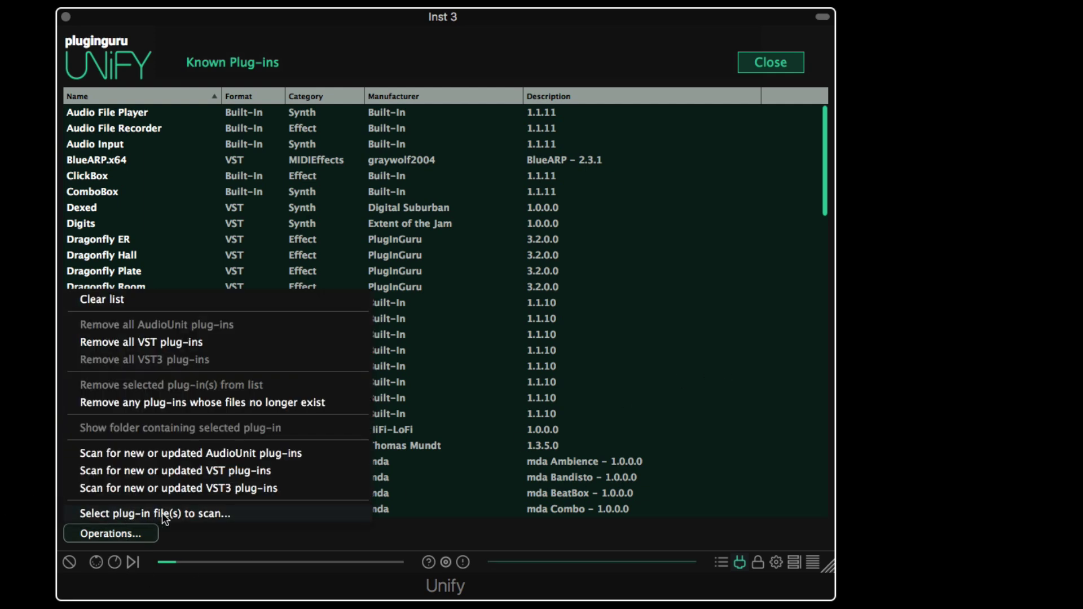
pyautogui.click(194, 513)
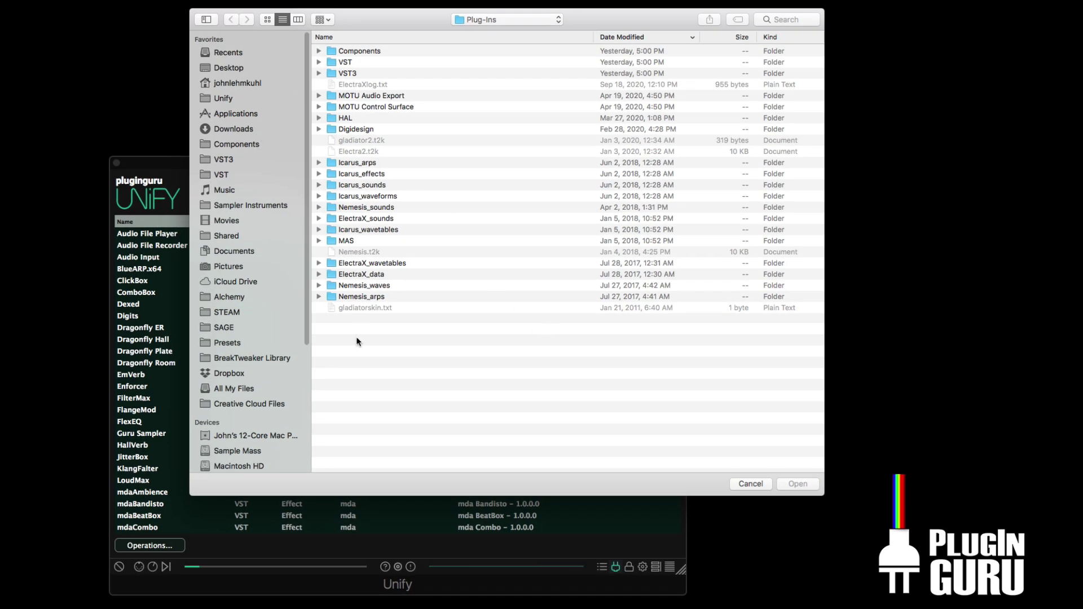
pyautogui.doubleClick(343, 63)
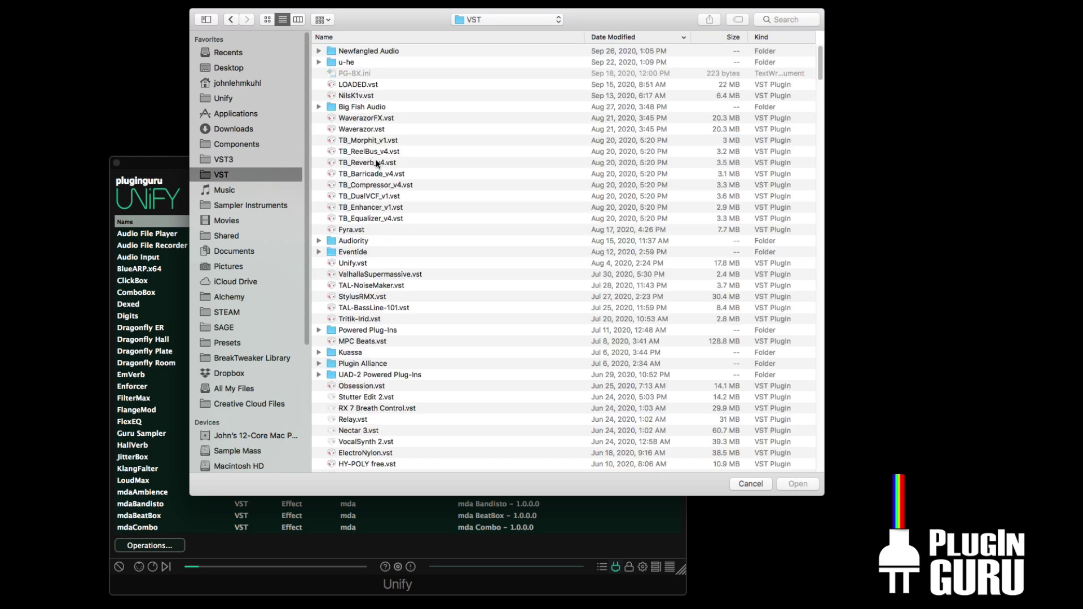
pyautogui.write('omni')
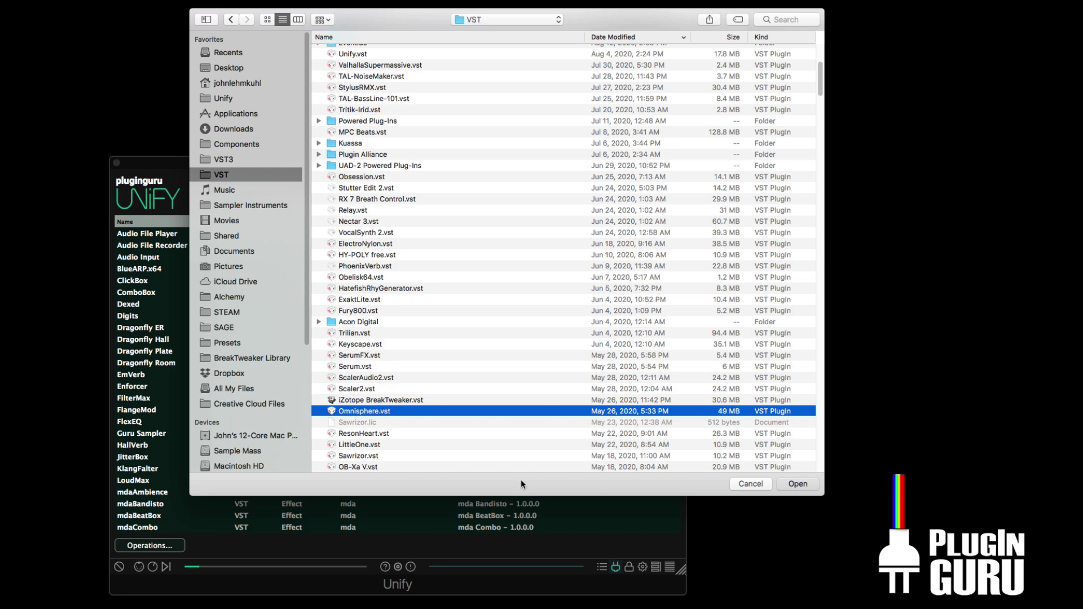
pyautogui.press('Return')
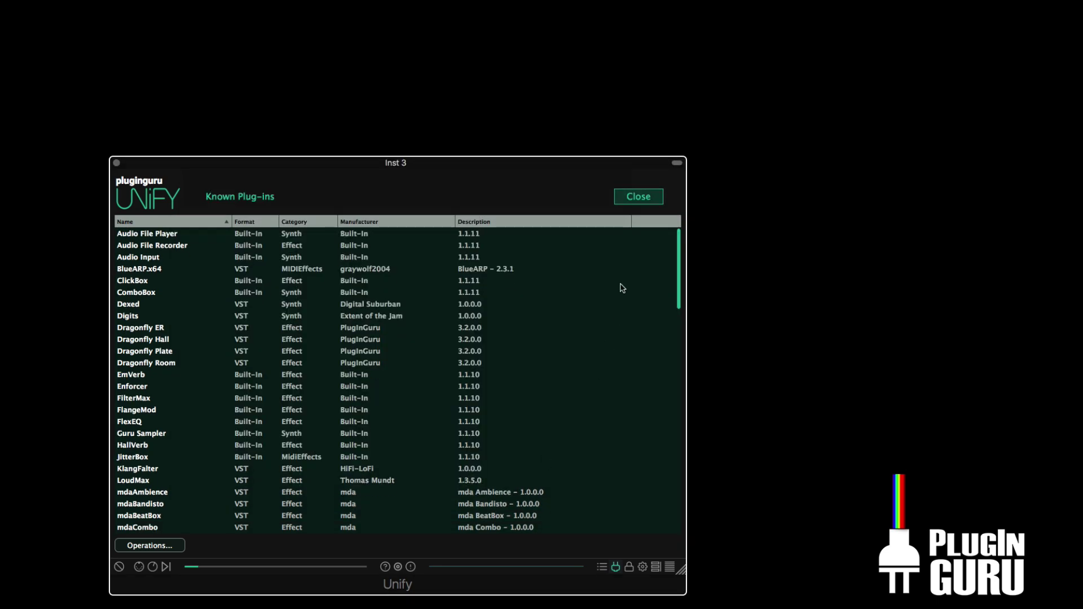
# Reset to a blank patch and swap INST 1's Sine Wave Synth for Omnisphere
pyautogui.click(635, 197)
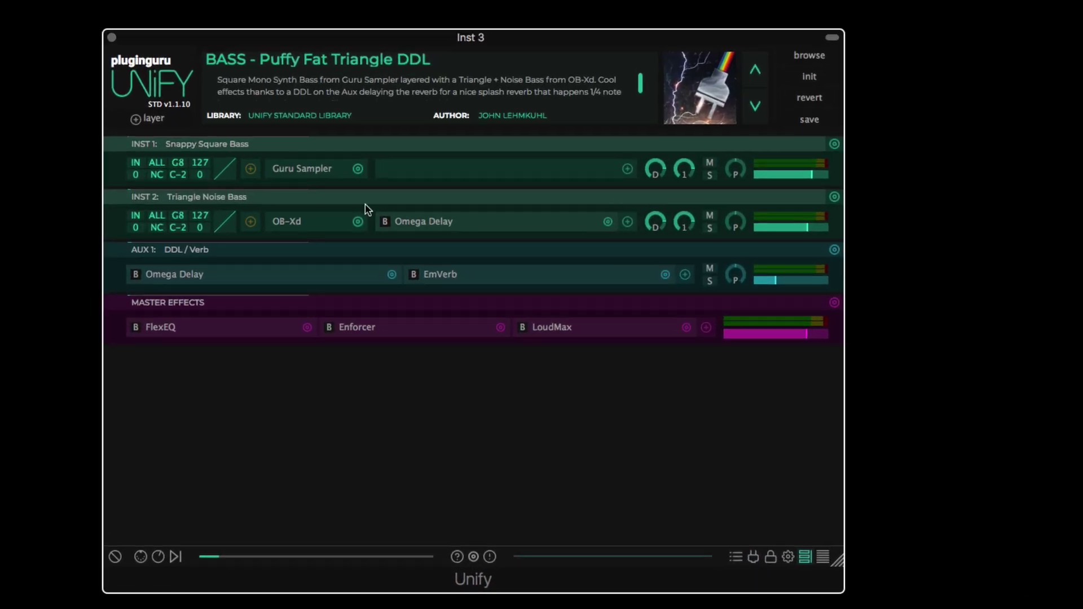
pyautogui.click(821, 82)
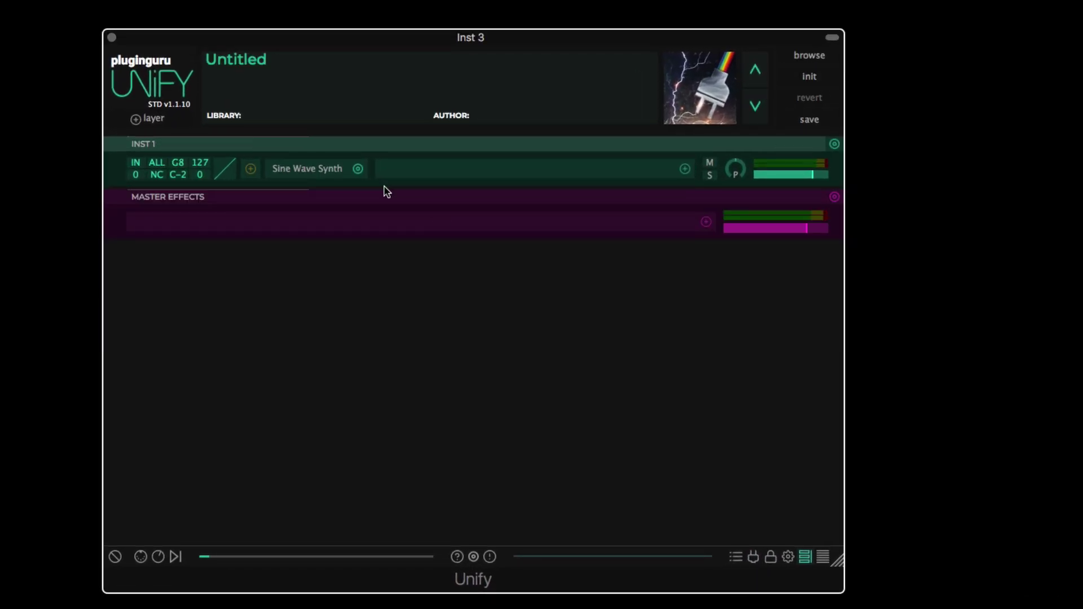
pyautogui.click(359, 168)
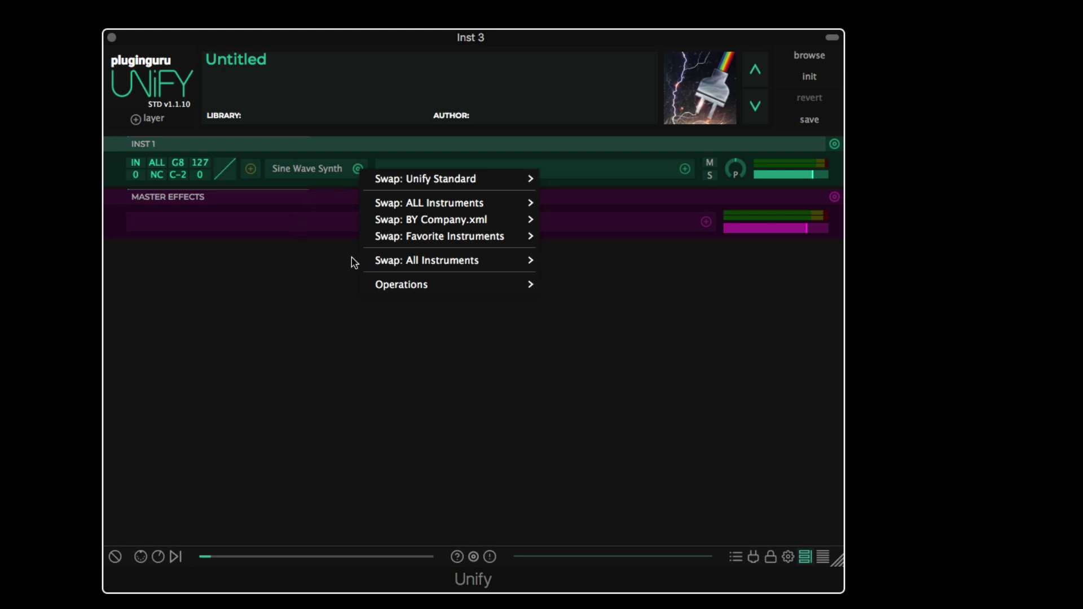
pyautogui.moveTo(370, 260)
pyautogui.moveTo(699, 242)
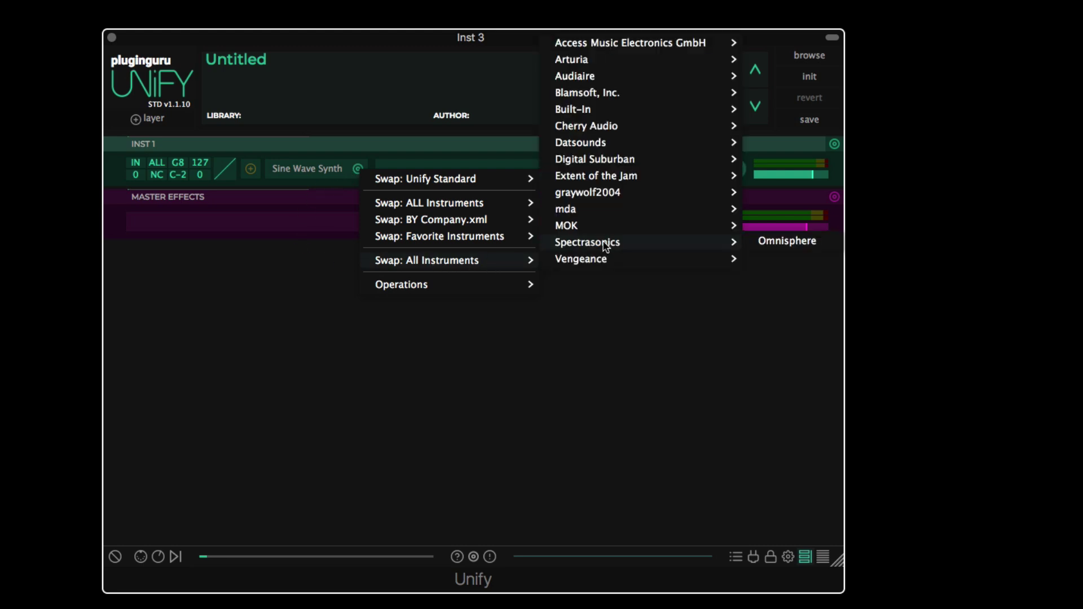
pyautogui.click(817, 242)
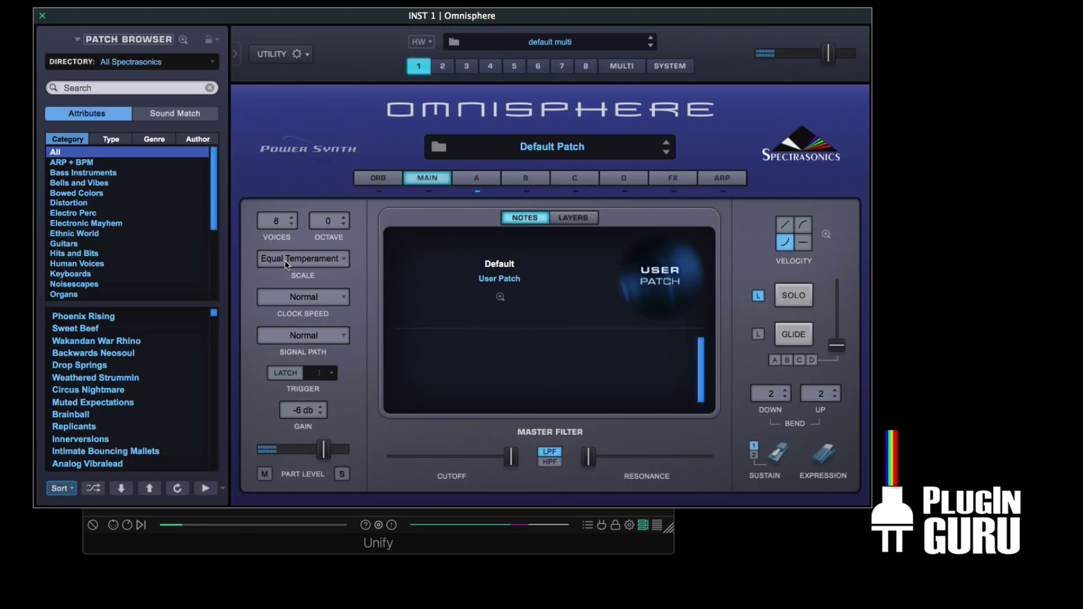
# Browse Omnisphere's patch library list without choosing one, then close its editor
pyautogui.click(141, 64)
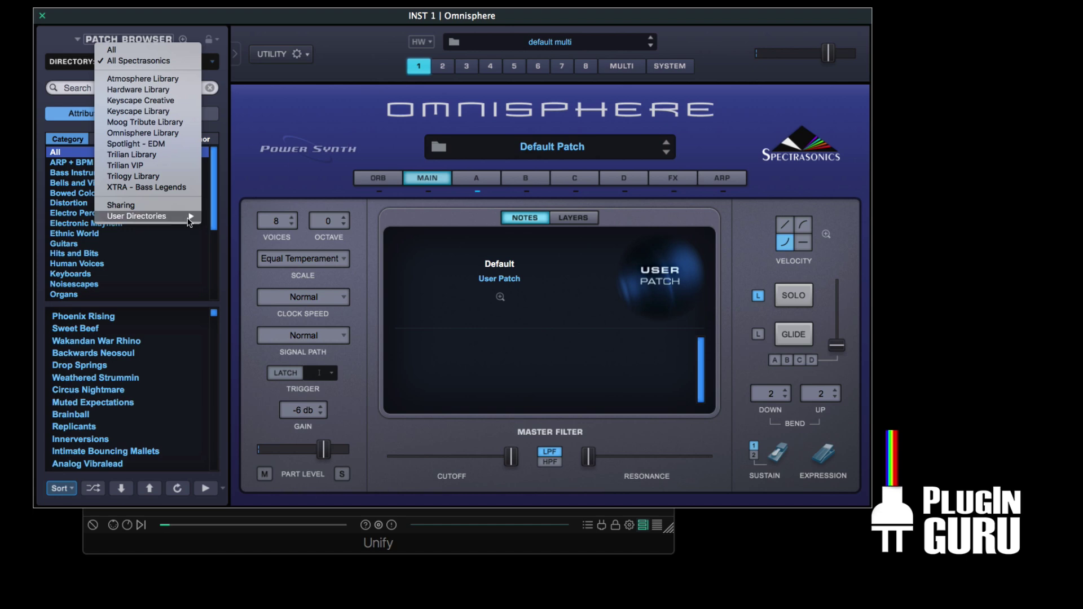
pyautogui.moveTo(189, 216)
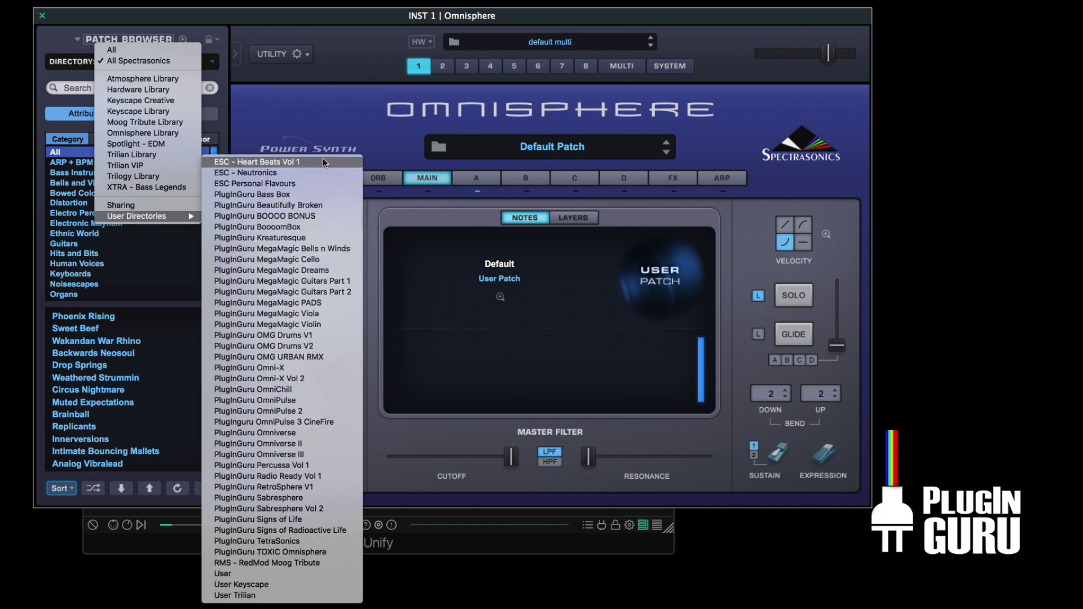
pyautogui.click(332, 118)
pyautogui.click(43, 17)
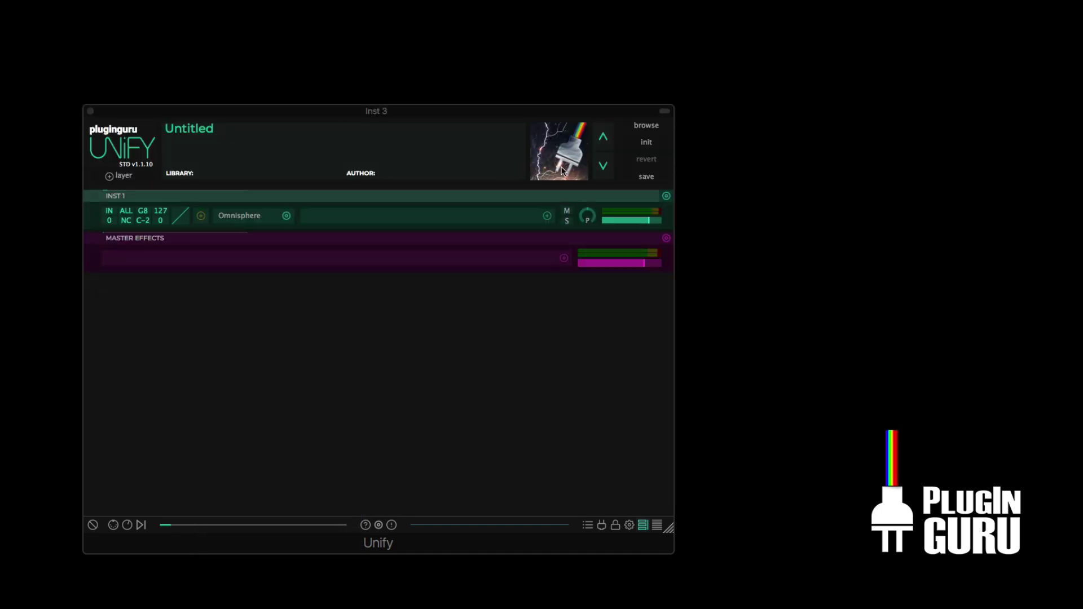
# Load BPM SYNTH - Happy Pluky 1 from the PlugInGuru O2 OmniPulse V1 library
pyautogui.click(646, 125)
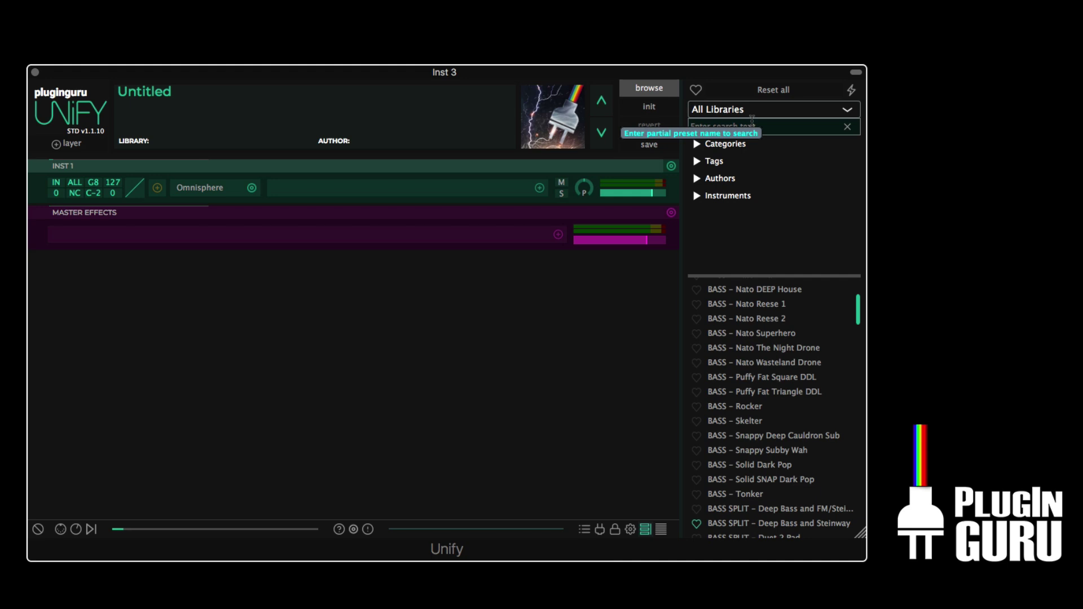
pyautogui.click(737, 111)
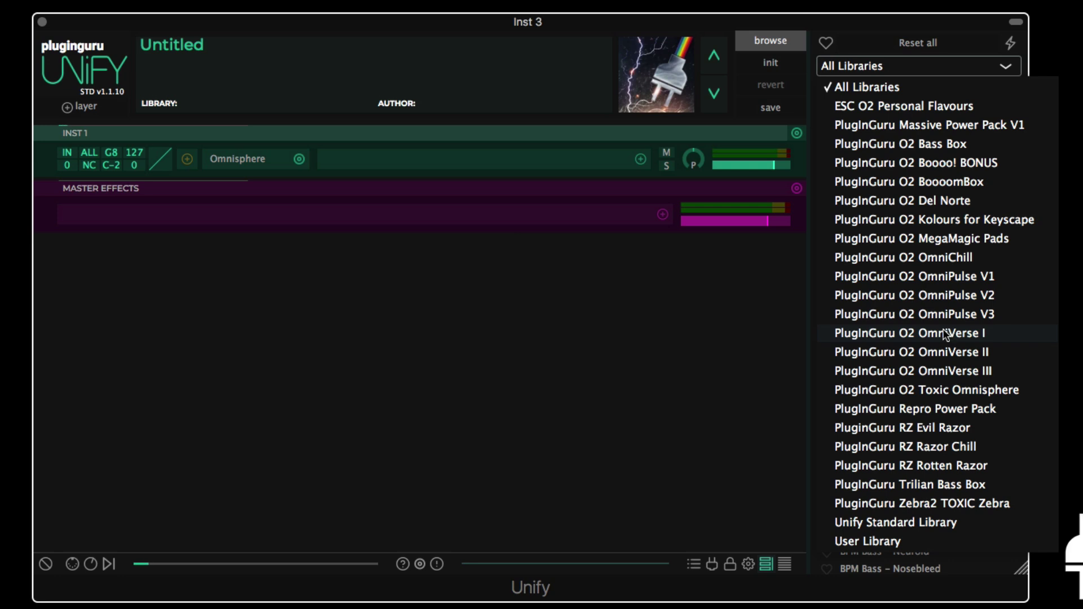
pyautogui.click(941, 278)
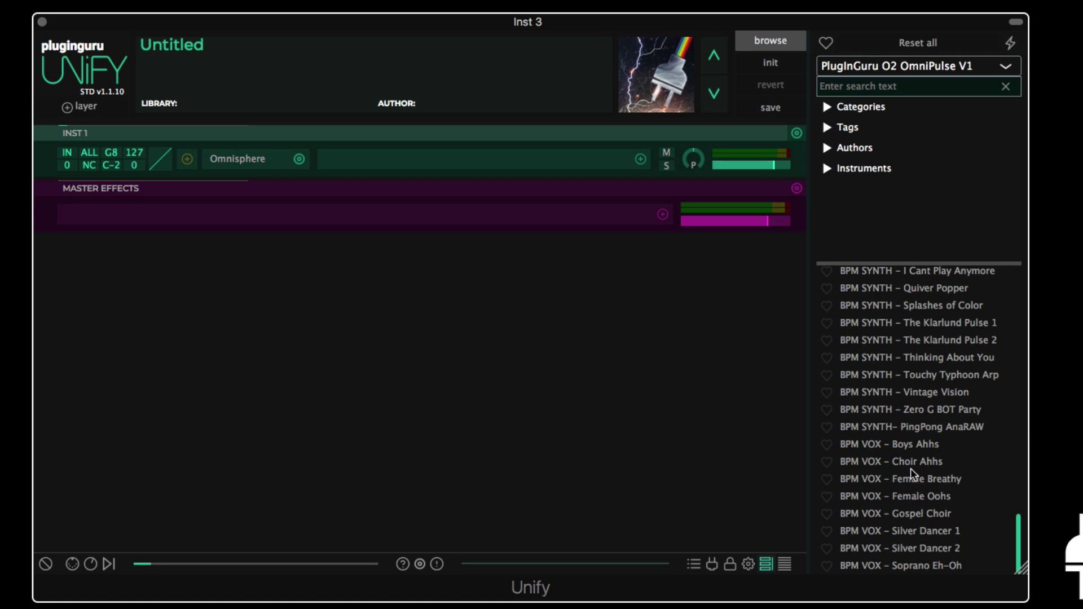
pyautogui.scroll(4, 910, 445)
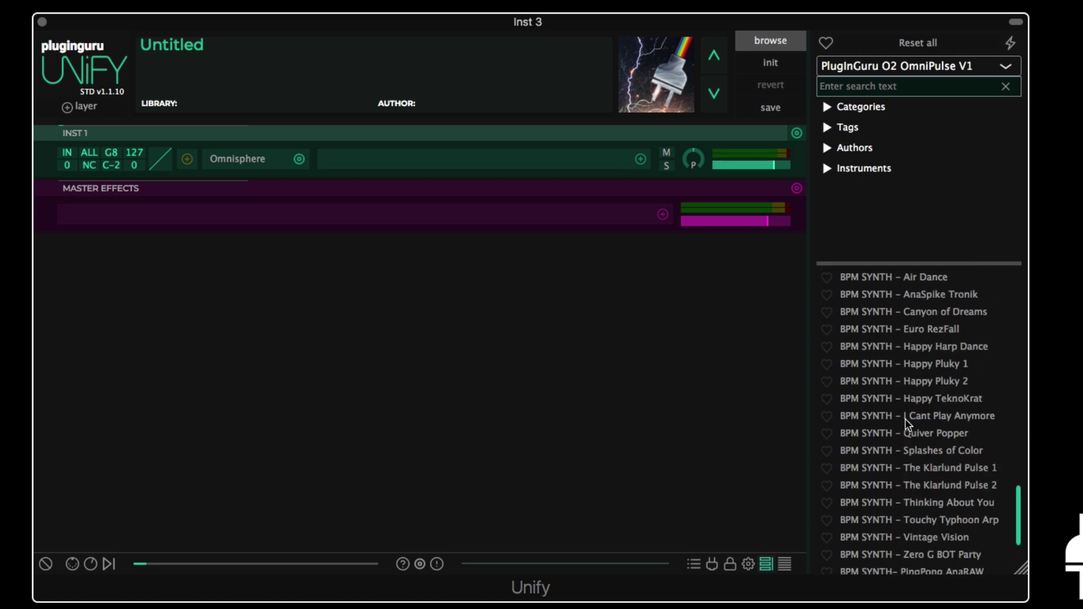
pyautogui.click(939, 368)
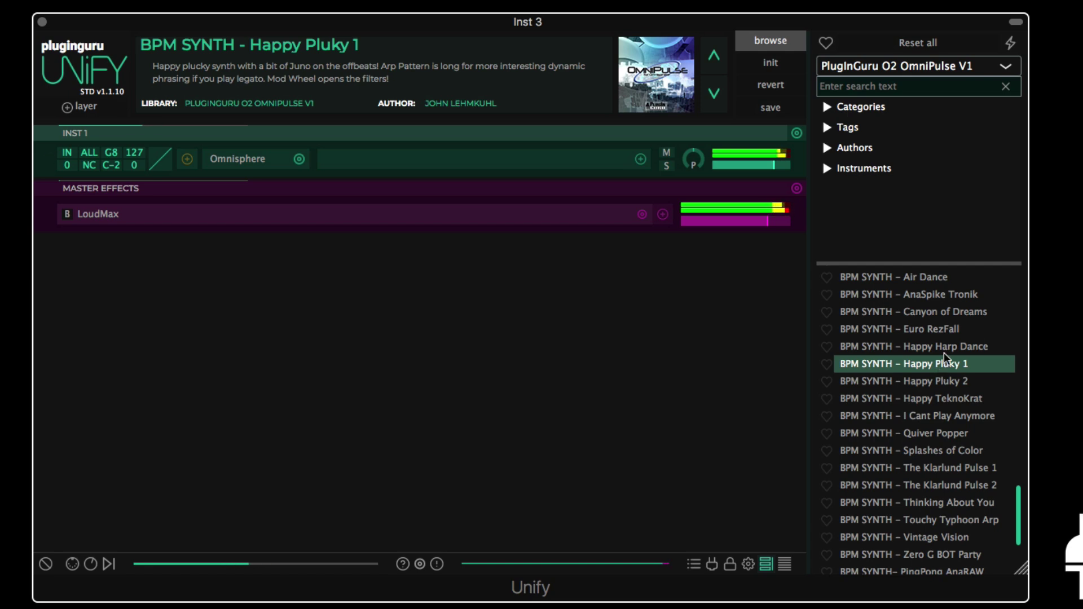
pyautogui.click(920, 67)
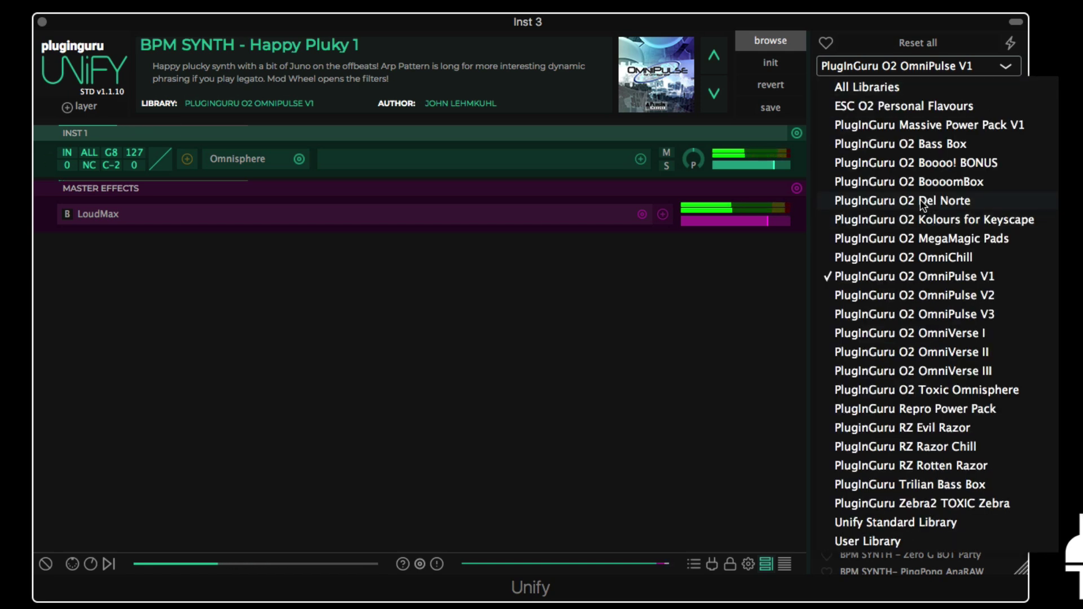
# Switch to Massive Power Pack V1, try BPM - Pulsing Cowboy as INST 2, then delete it
pyautogui.click(913, 123)
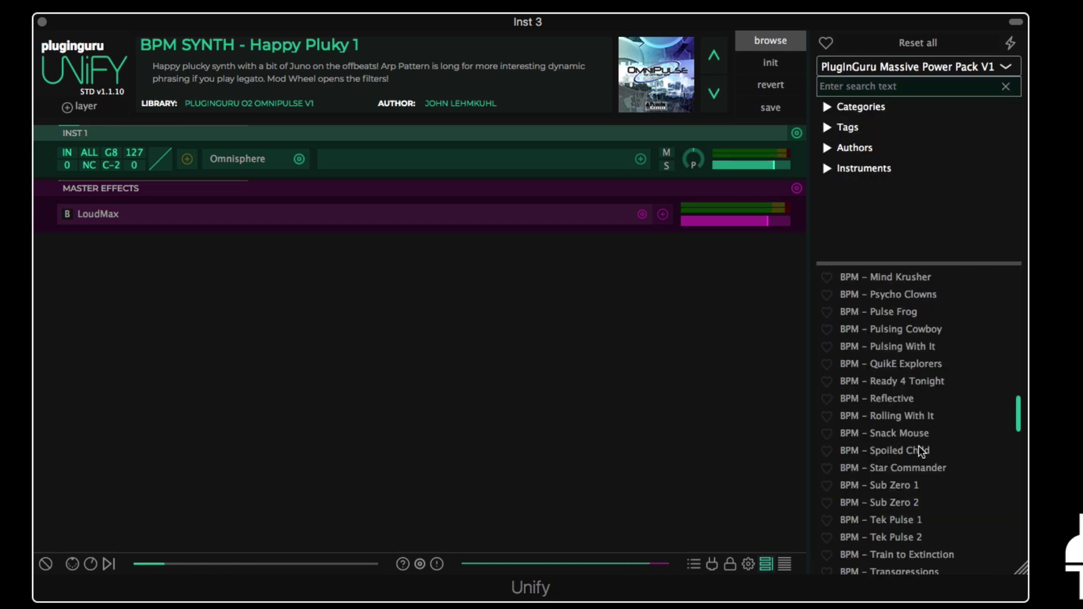
pyautogui.rightClick(900, 335)
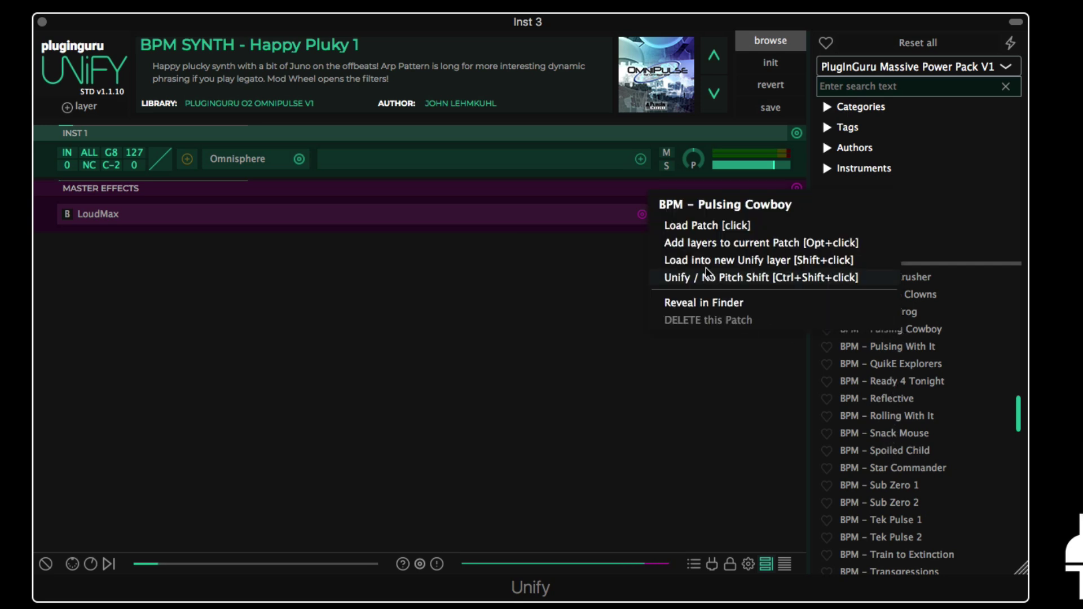
pyautogui.click(742, 262)
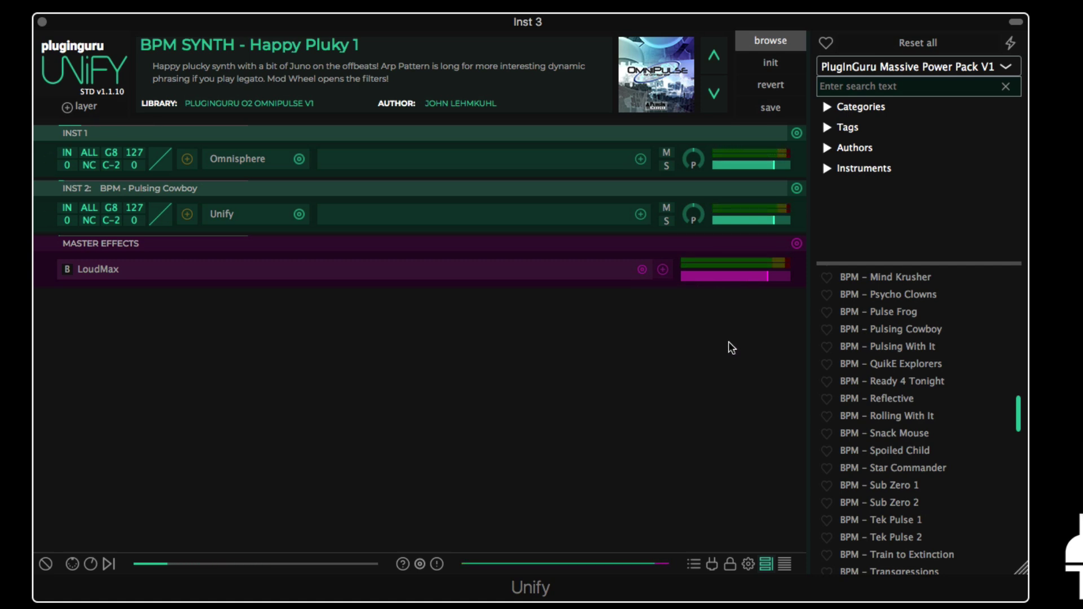
pyautogui.click(798, 189)
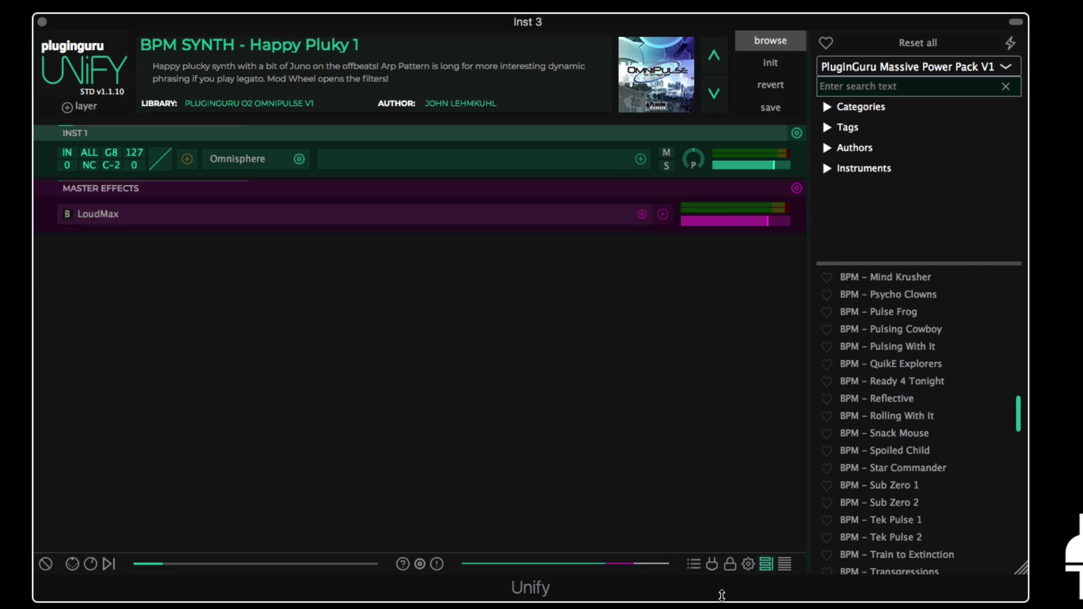
# Stop the running scan and add Massive.vst from the VST folder to Known Plug-ins
pyautogui.click(713, 566)
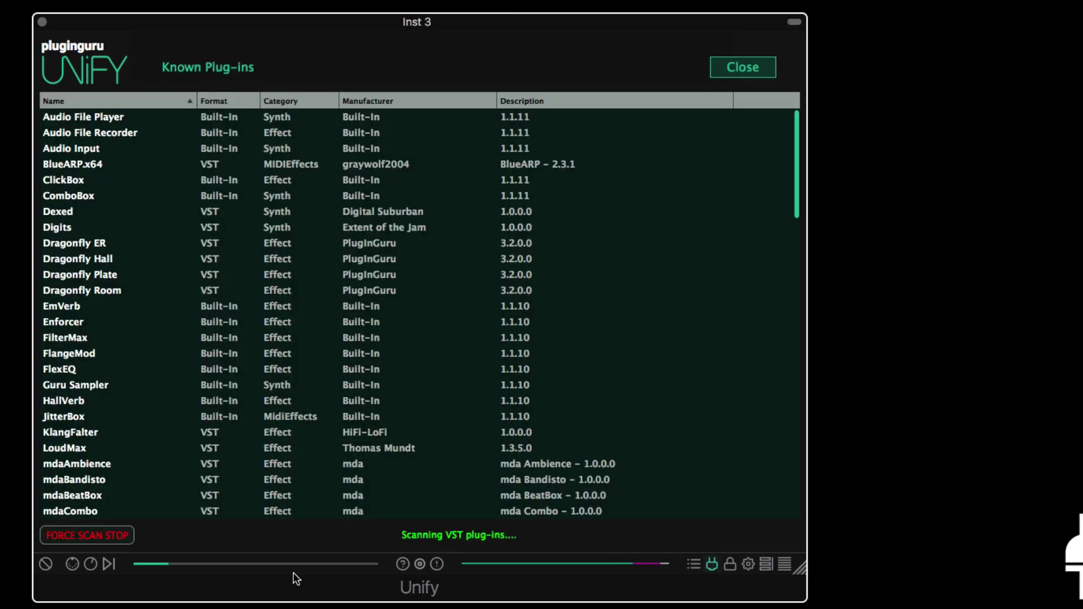
pyautogui.click(97, 535)
pyautogui.click(97, 534)
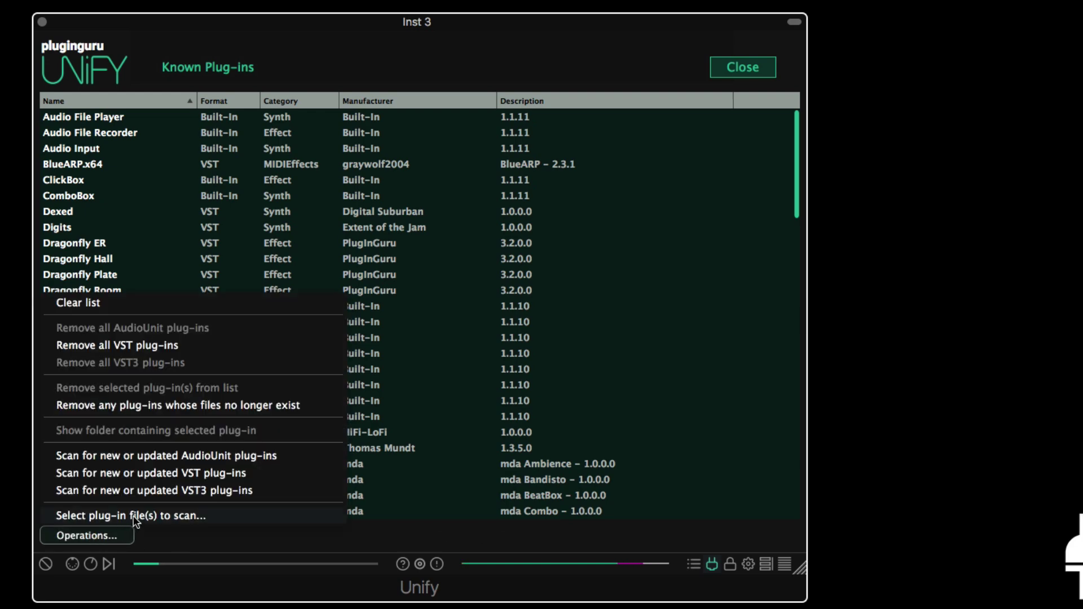
pyautogui.click(152, 513)
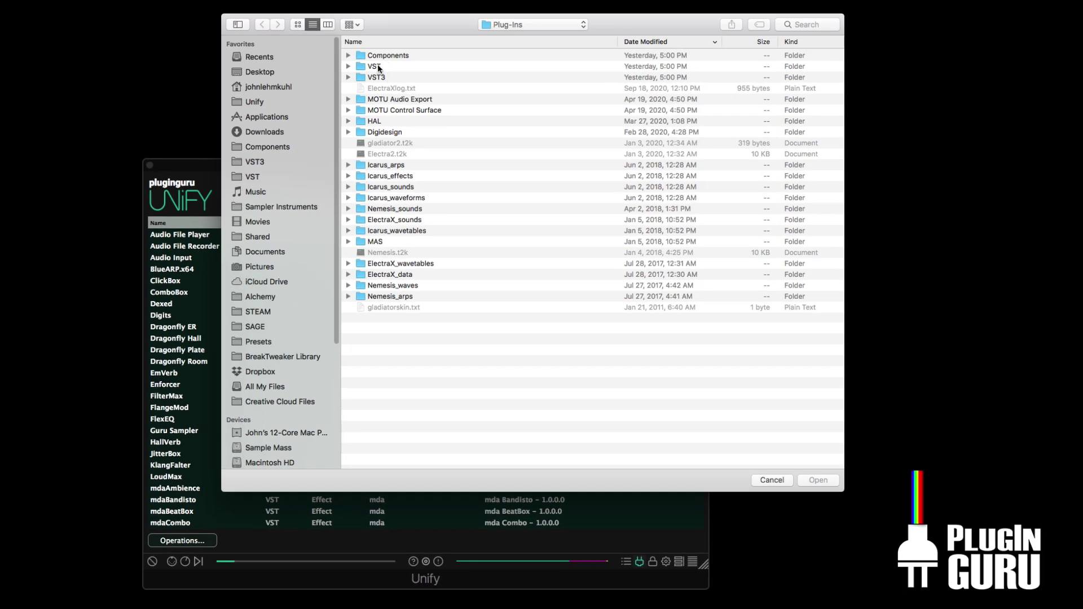
pyautogui.doubleClick(375, 55)
pyautogui.press('space')
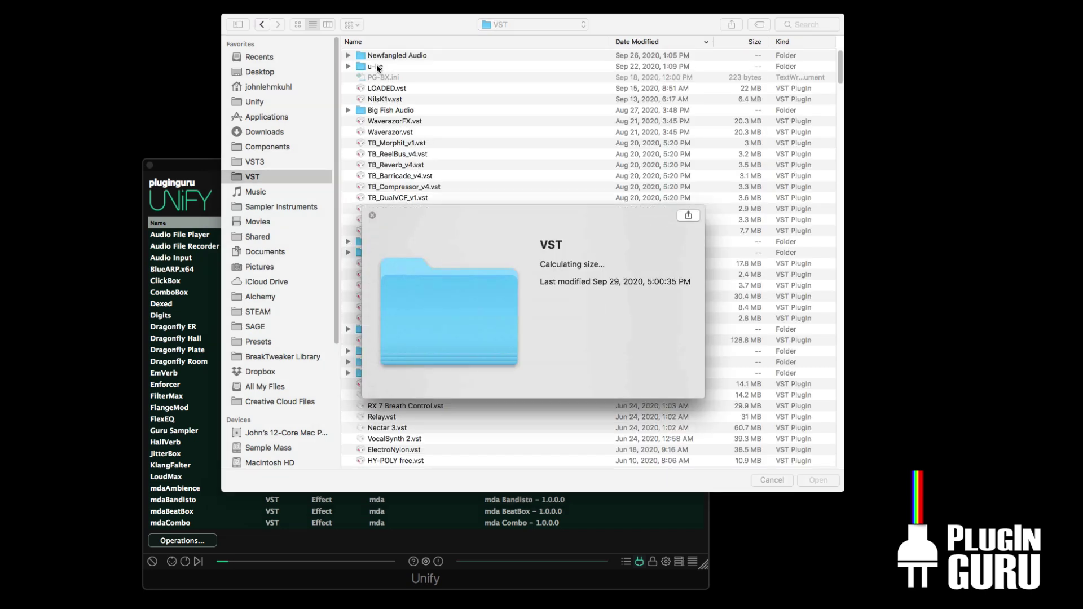
pyautogui.press('space')
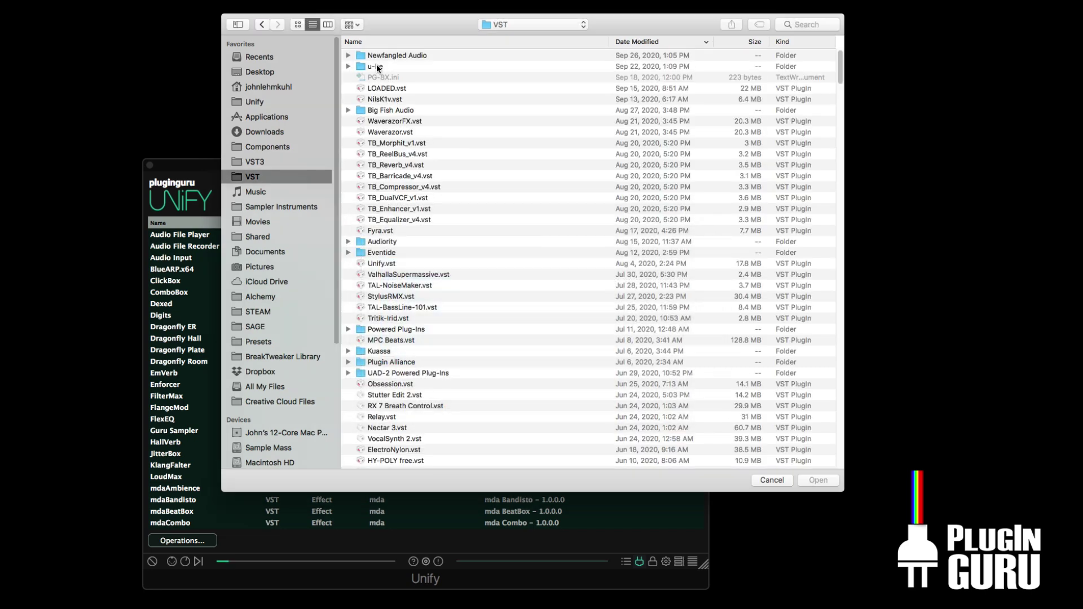
pyautogui.write('massive')
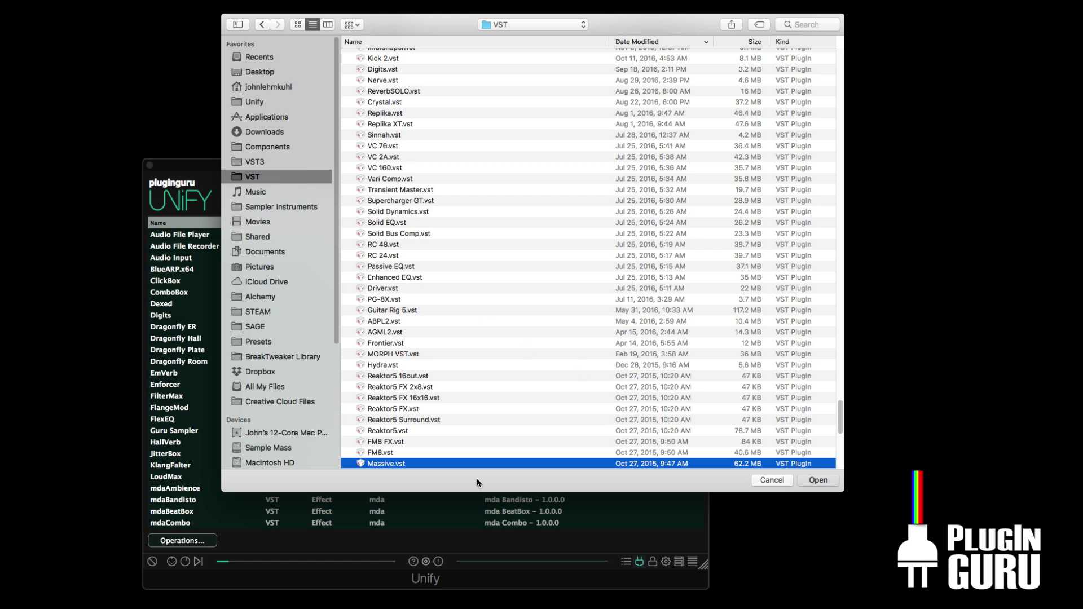
pyautogui.press('Return')
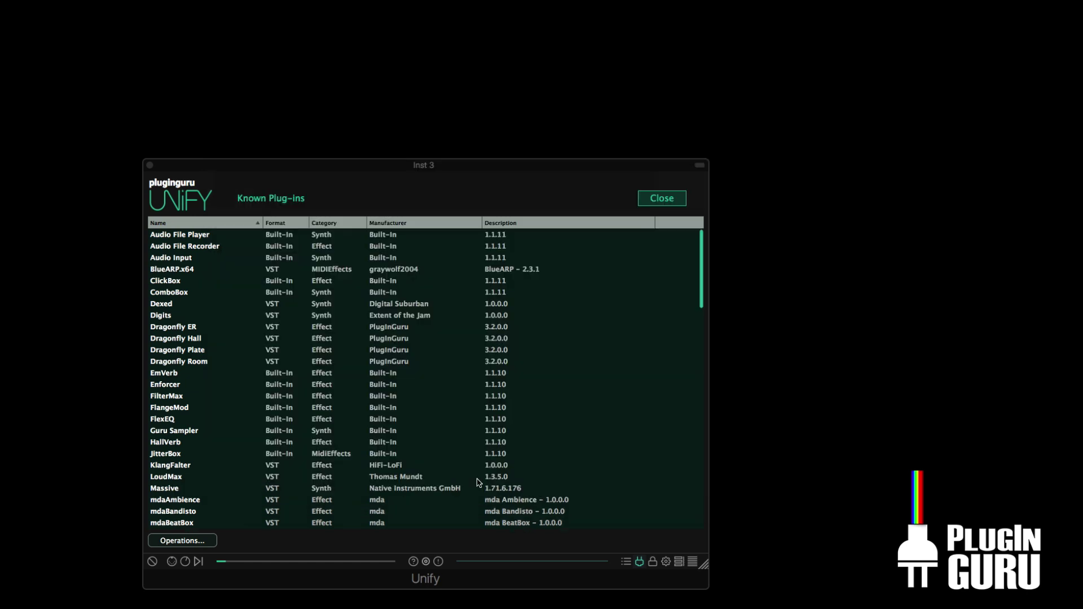
# Load BPM - Pulsing Cowboy into a new layer as INST 2
pyautogui.click(668, 200)
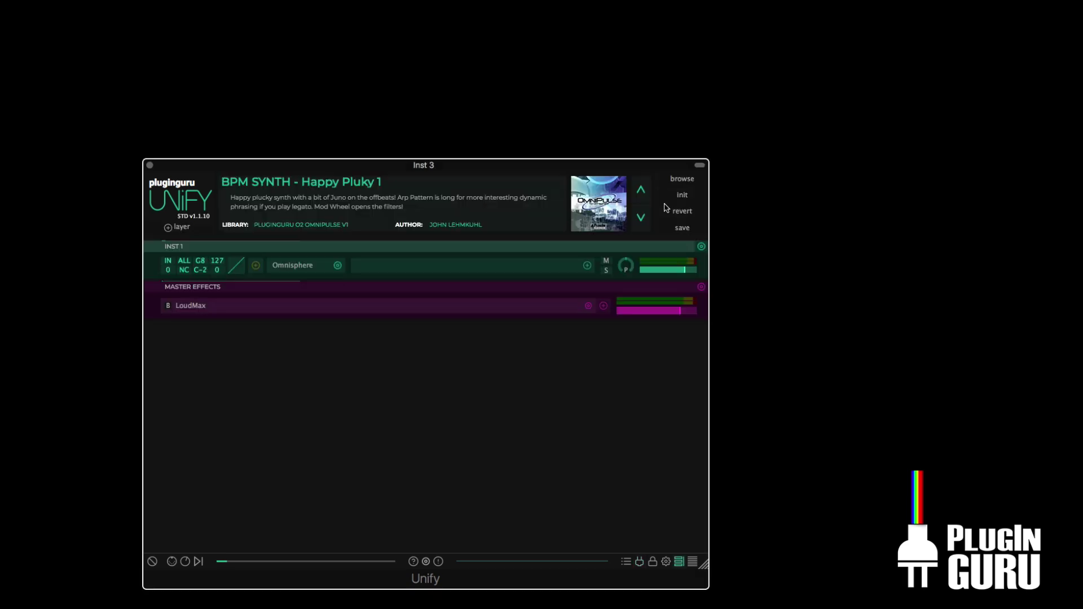
pyautogui.click(678, 177)
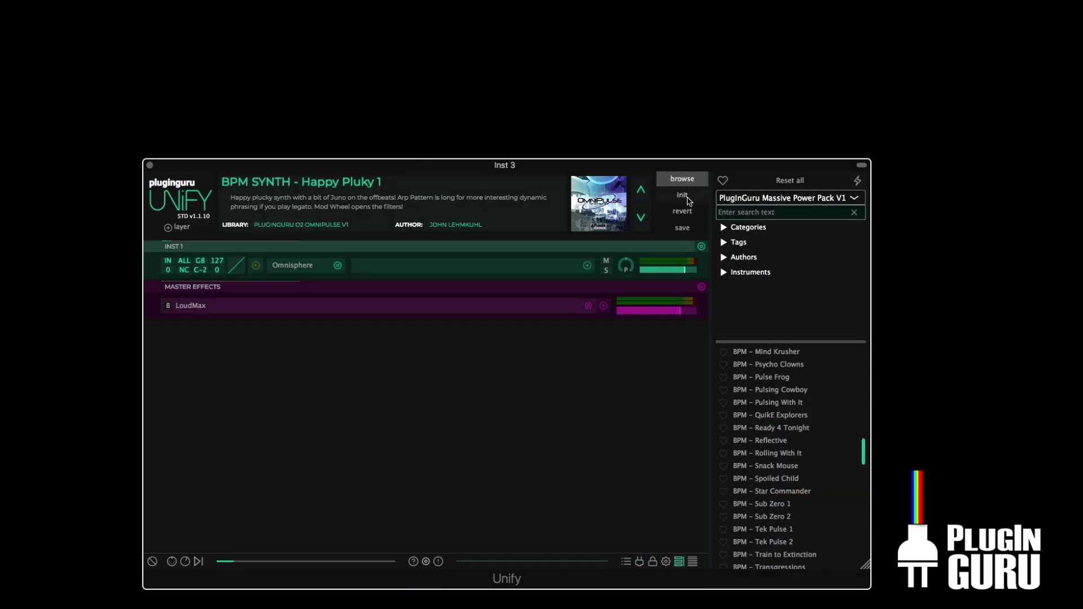
pyautogui.rightClick(774, 391)
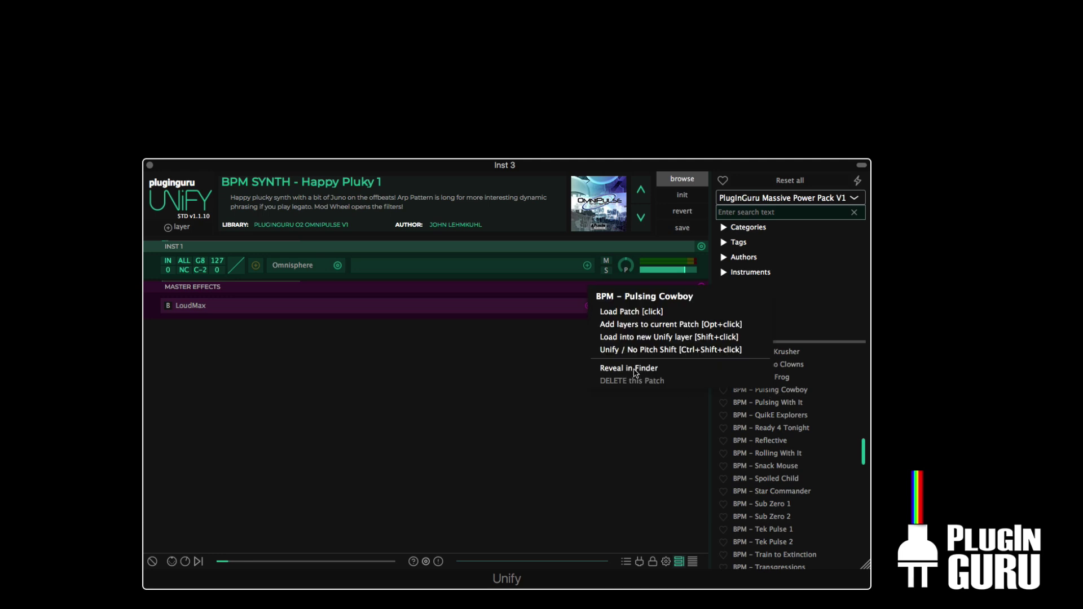
pyautogui.click(631, 337)
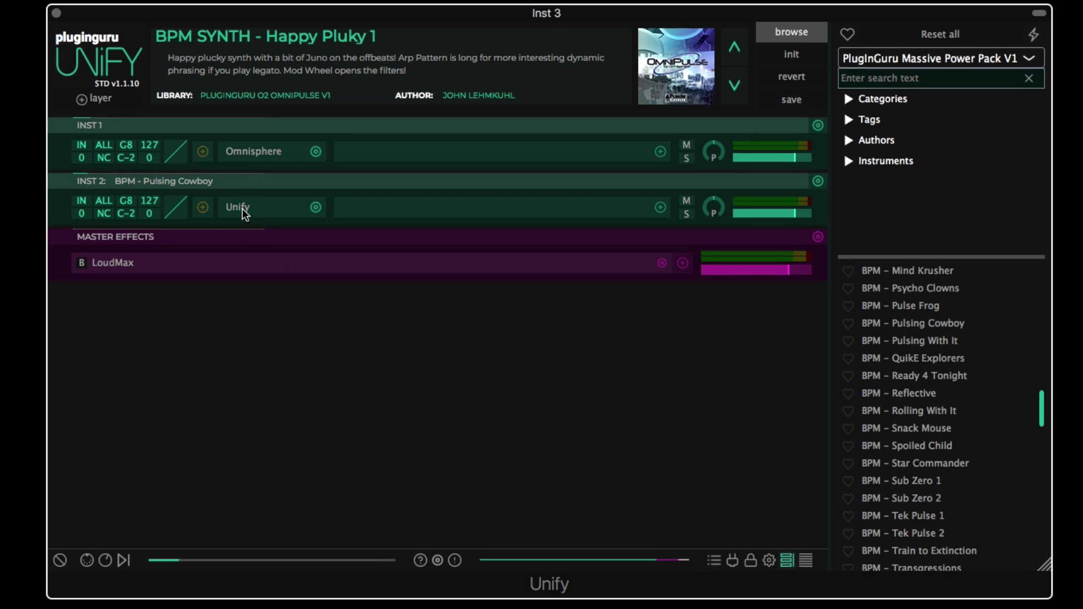
# Add BPM Bass - Spiked and Nailed from the Zebra2 TOXIC Zebra library as INST 3
pyautogui.click(941, 58)
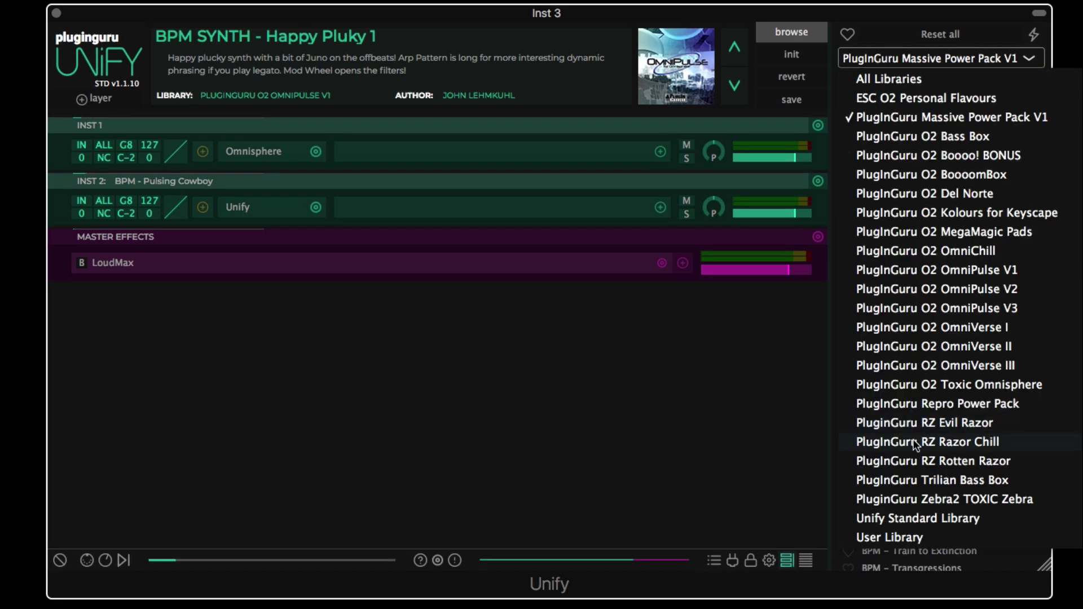
pyautogui.click(918, 498)
pyautogui.scroll(-10, 918, 446)
pyautogui.click(925, 393)
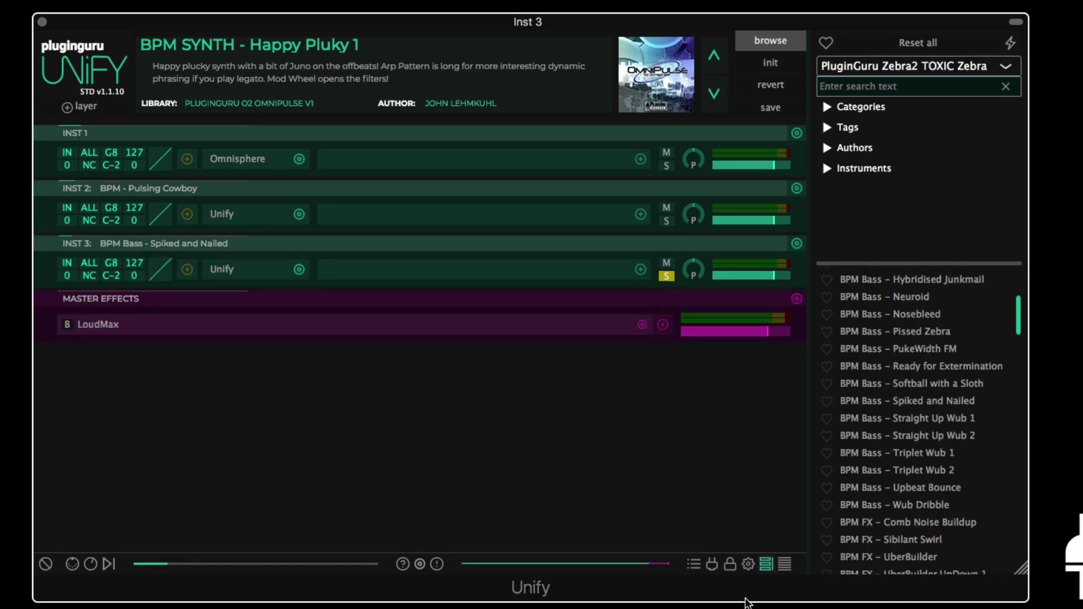
# Pick the Zebra2 plug-in file in the VST u-he folder to scan, then close Known Plug-ins
pyautogui.click(712, 565)
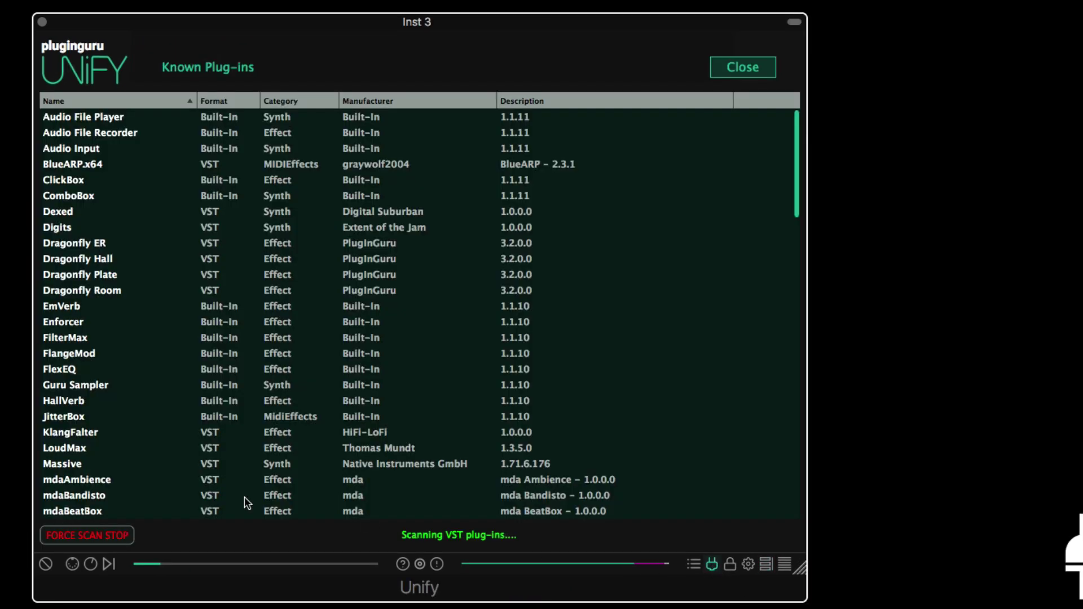
pyautogui.click(93, 535)
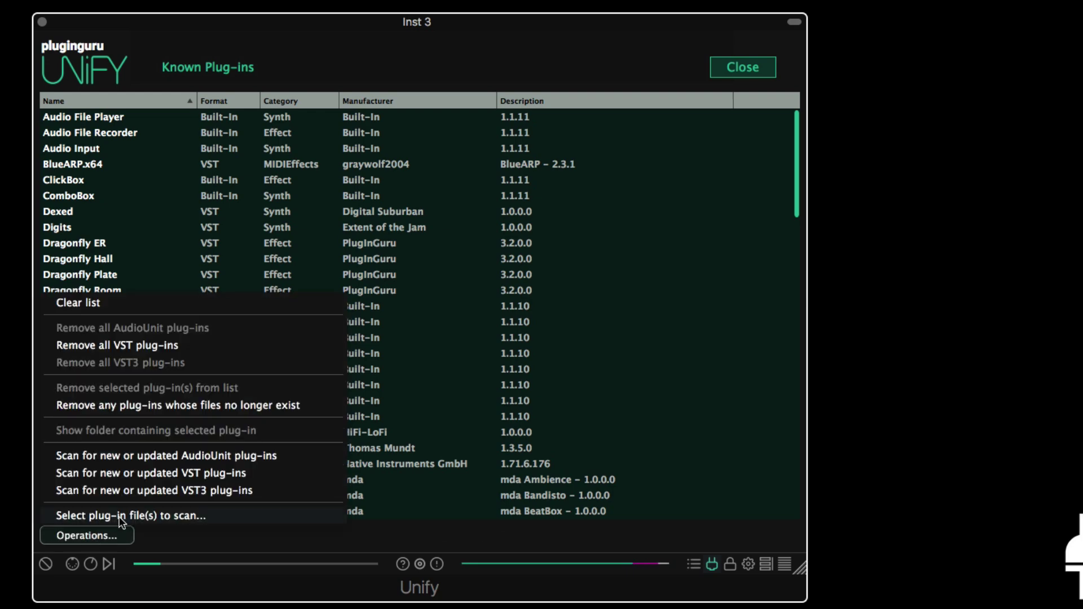
pyautogui.click(192, 523)
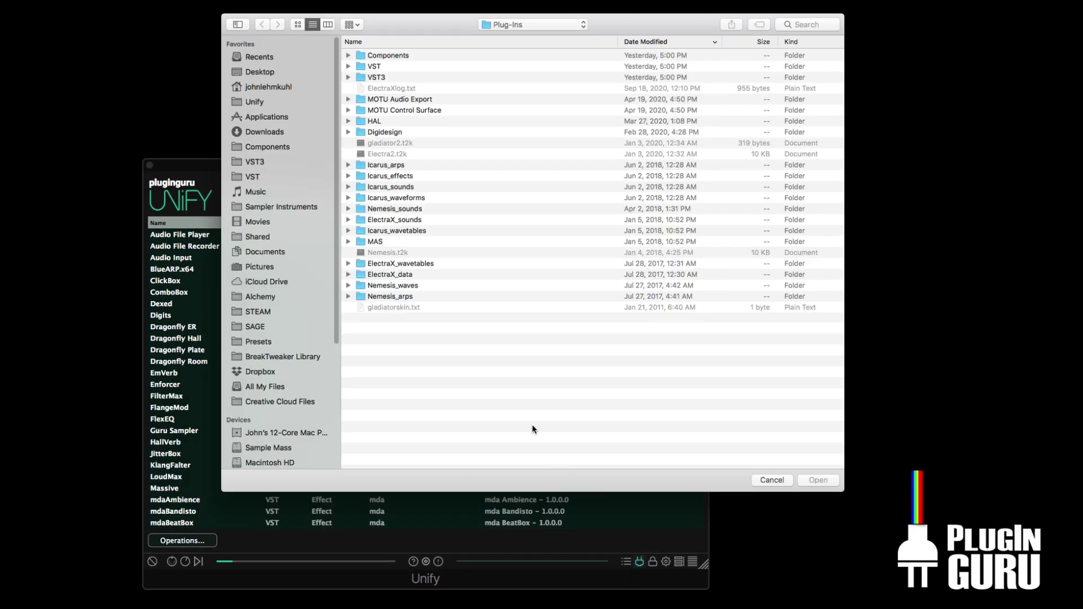
pyautogui.doubleClick(375, 67)
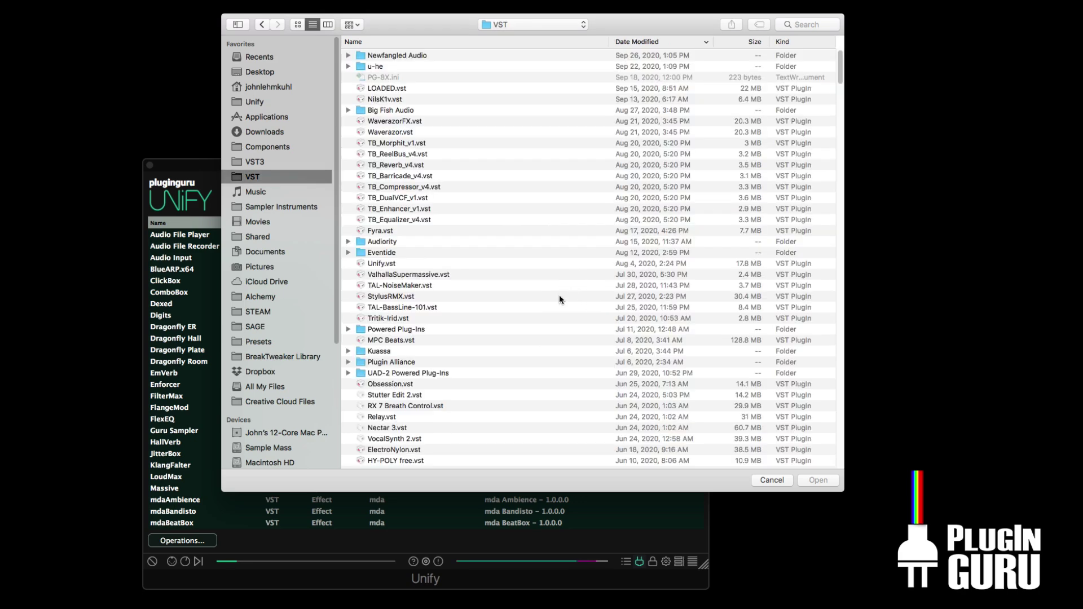
pyautogui.press('z')
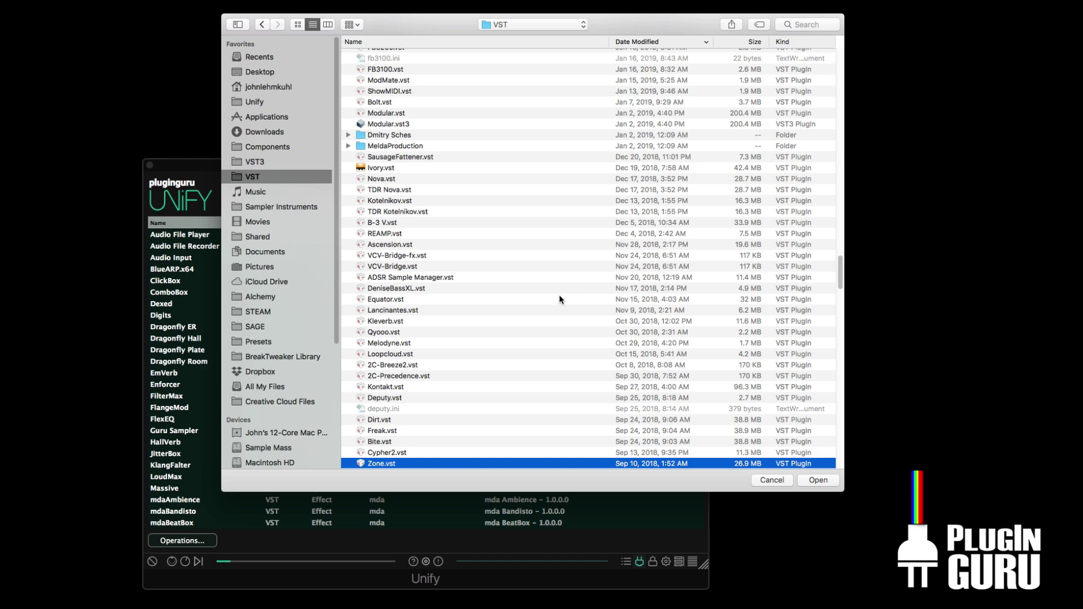
pyautogui.click(361, 42)
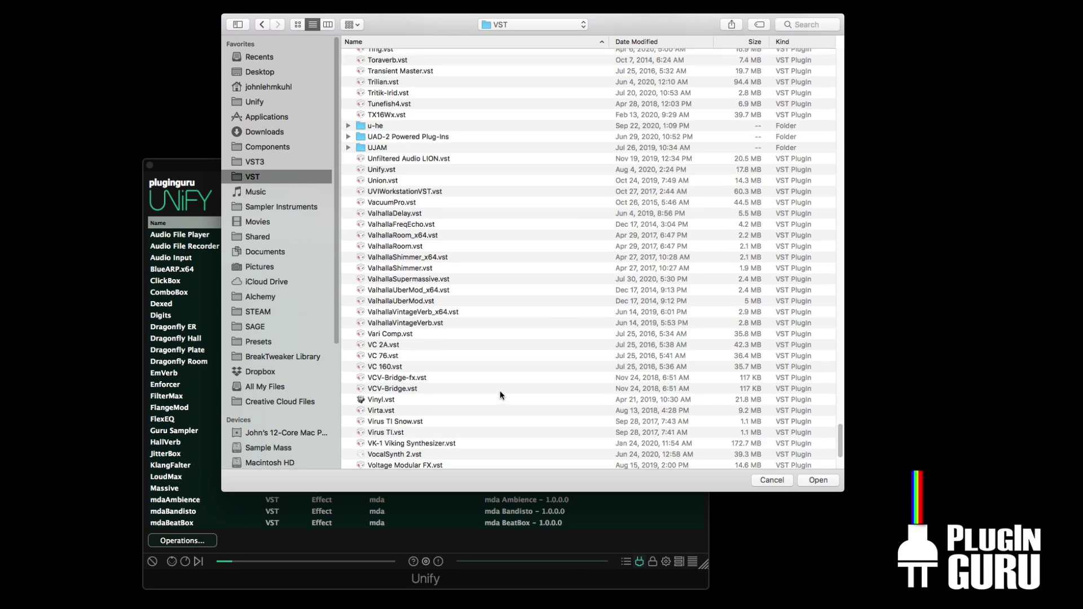
pyautogui.click(348, 126)
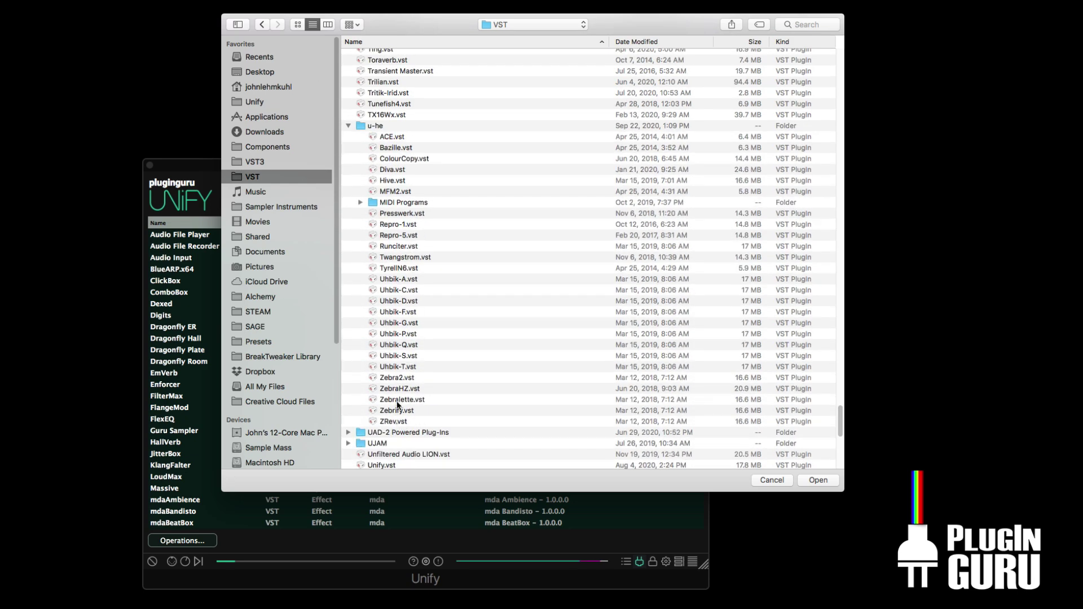
pyautogui.doubleClick(394, 377)
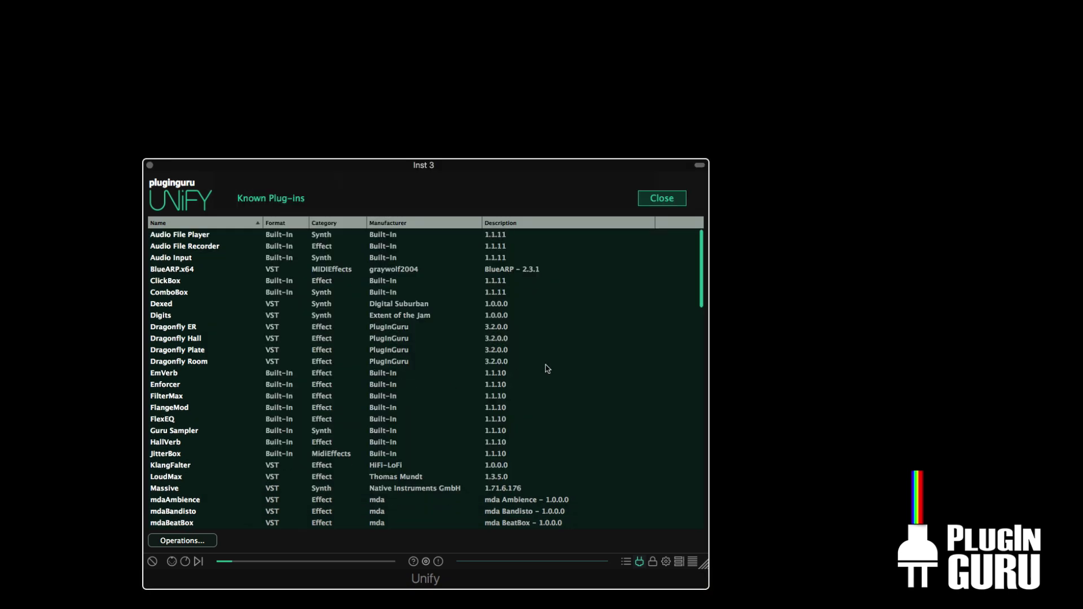
pyautogui.click(662, 198)
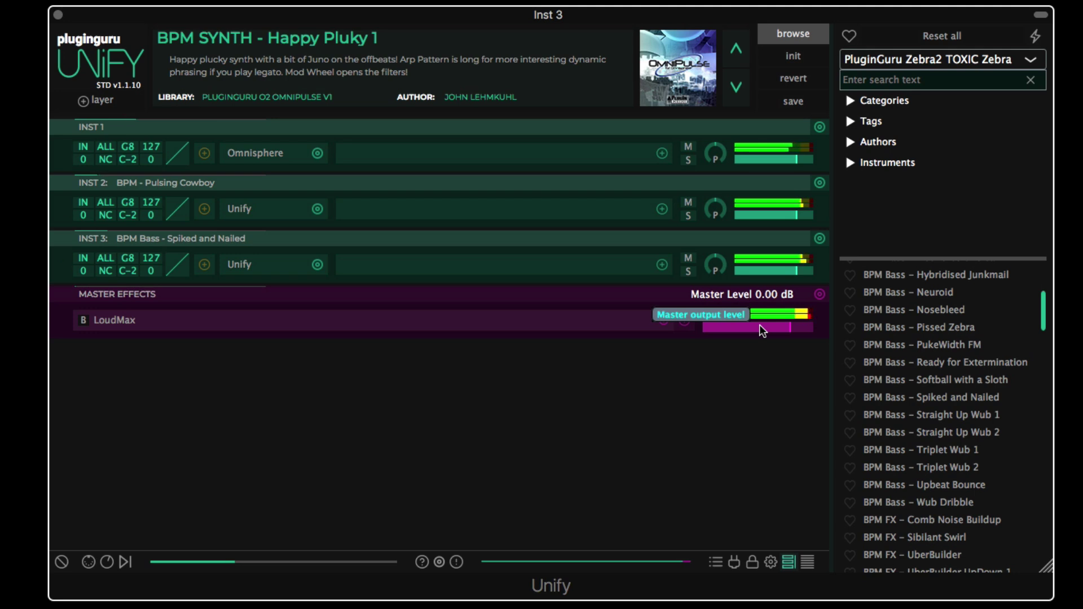
# Solo each layer, set the INST 3 and INST 2 levels to -5.50 dB, then unsolo all
pyautogui.click(688, 271)
pyautogui.moveTo(797, 271); pyautogui.dragTo(788, 271)
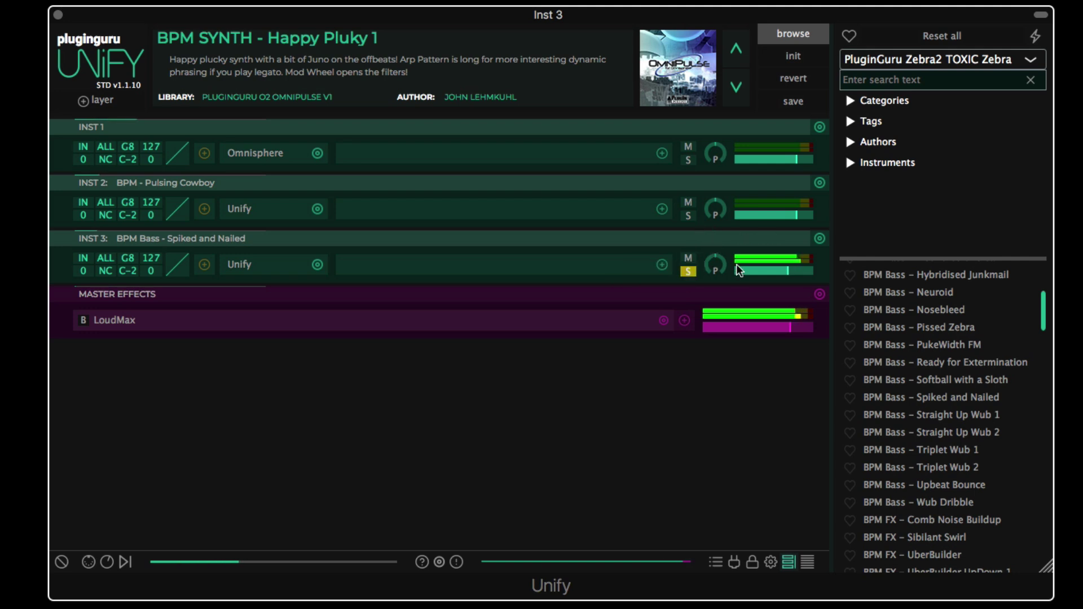
pyautogui.click(688, 215)
pyautogui.moveTo(798, 219)
pyautogui.moveTo(796, 213); pyautogui.dragTo(784, 213)
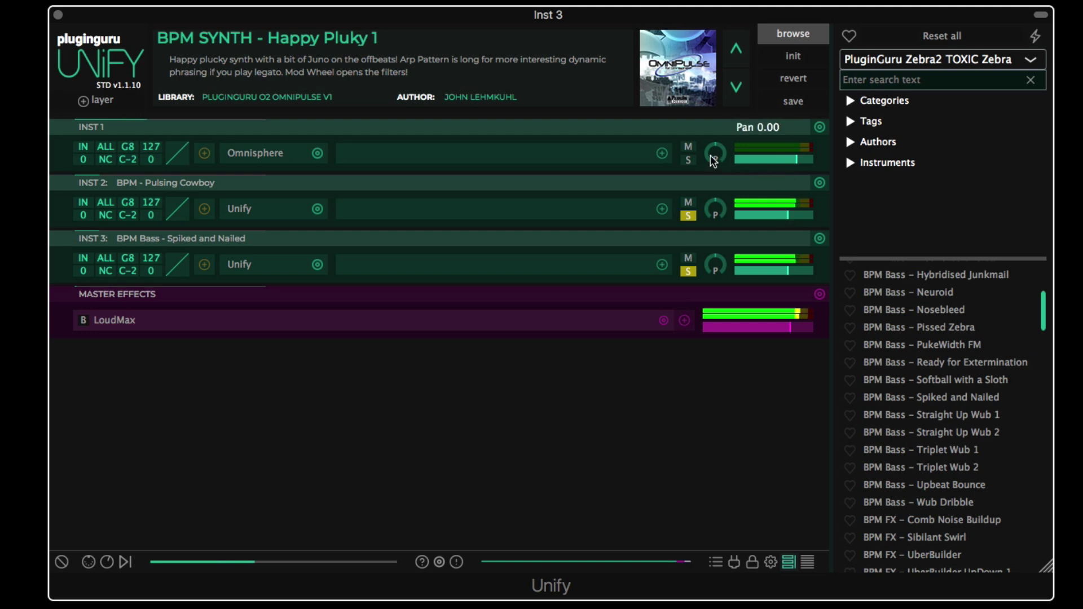
pyautogui.click(689, 159)
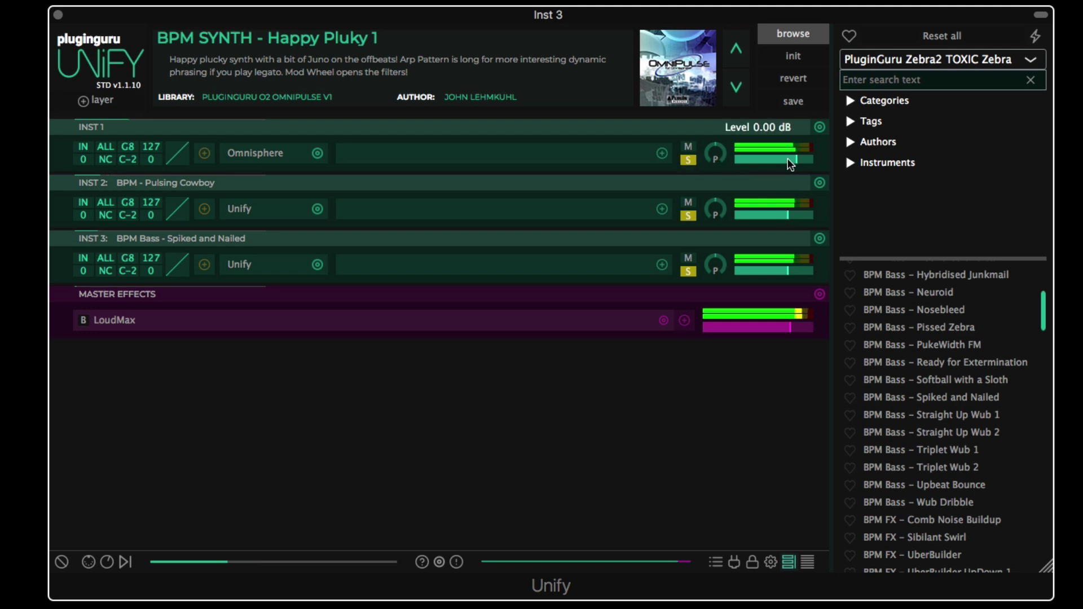
pyautogui.click(688, 160)
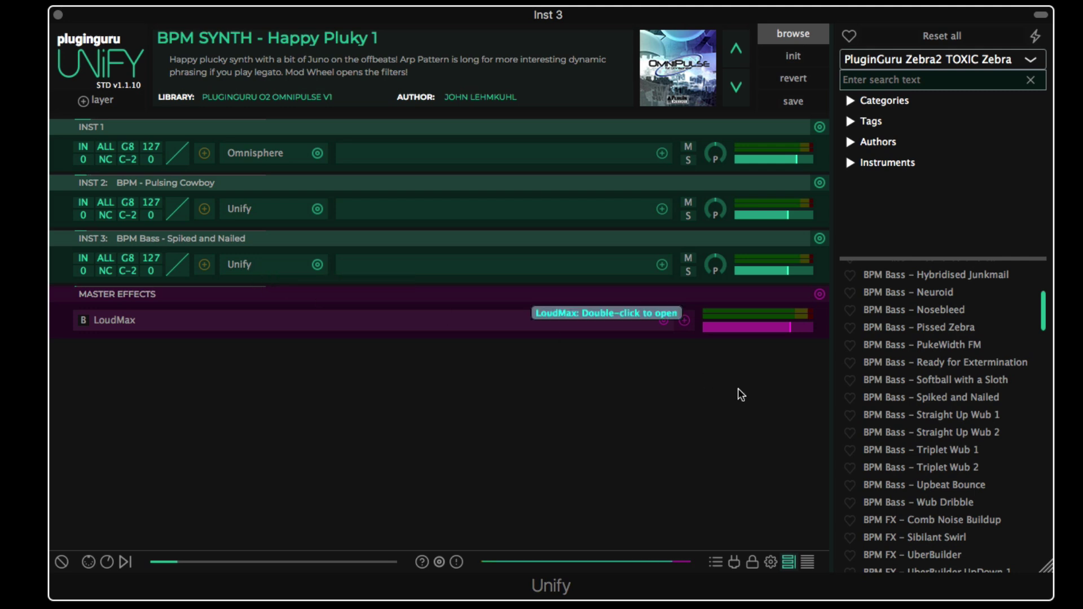
# Bring up the Known Plug-ins list, dismiss its Operations menu, and switch to Finder
pyautogui.click(734, 562)
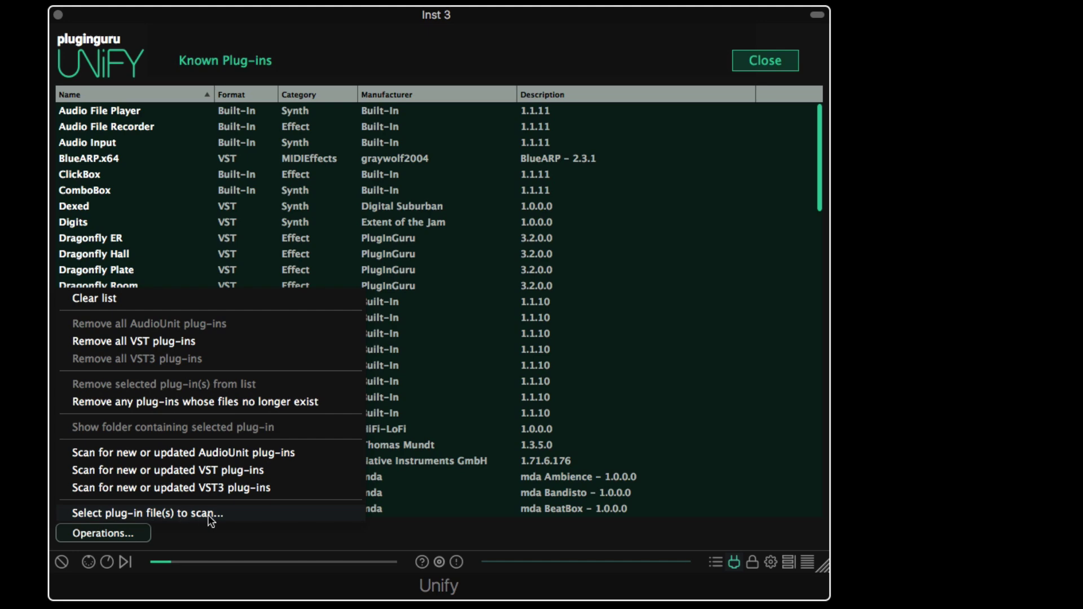
pyautogui.click(705, 395)
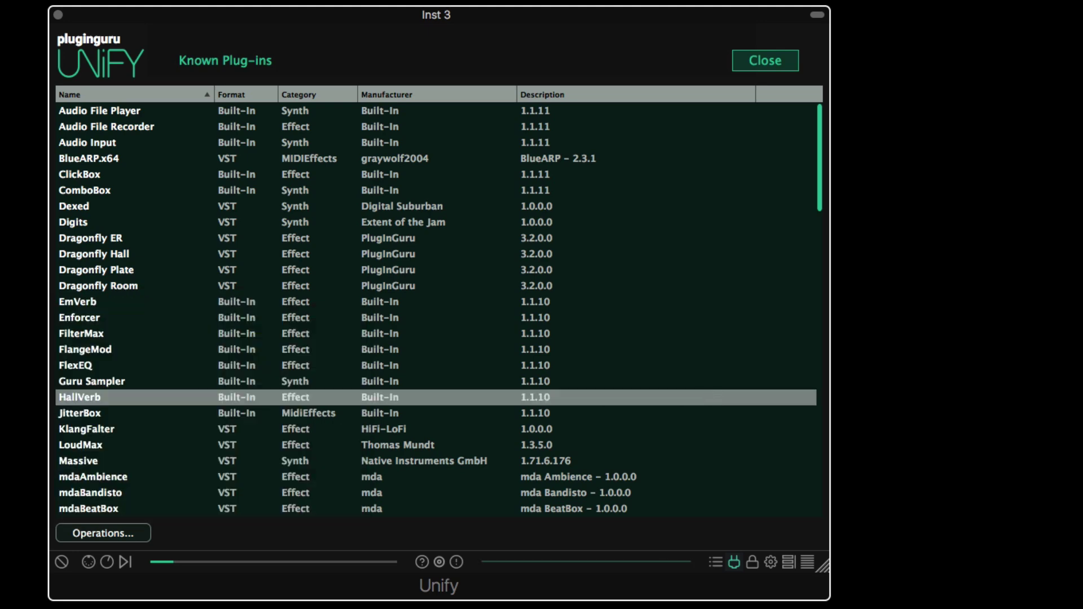
pyautogui.press('super+Tab')
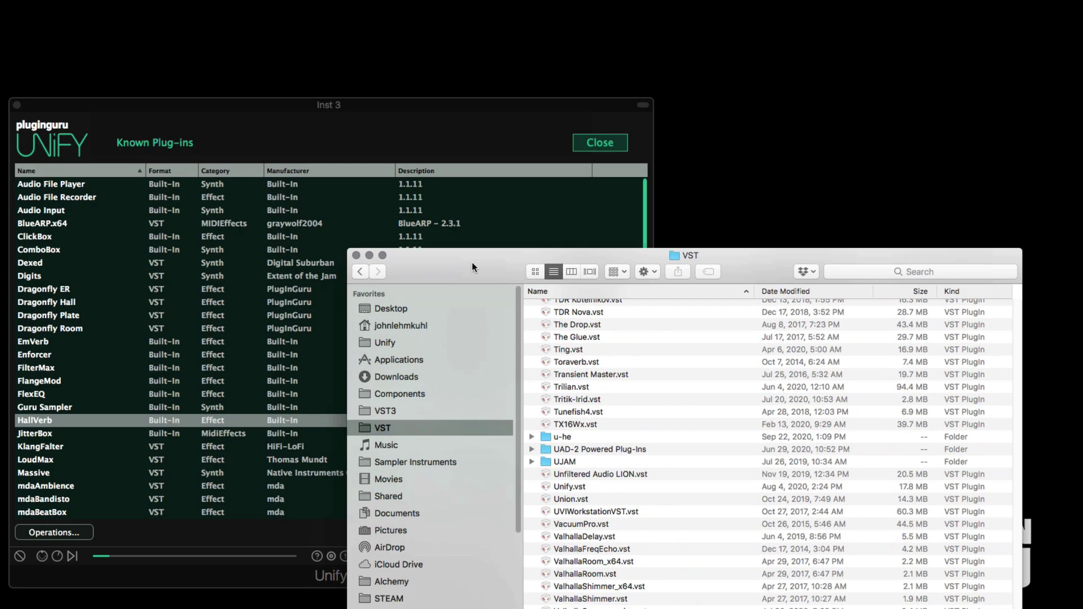
# Move the Finder VST window aside and drag ValhallaShimmer_x64.vst onto Unify's Known Plug-ins list
pyautogui.moveTo(472, 262); pyautogui.dragTo(520, 106)
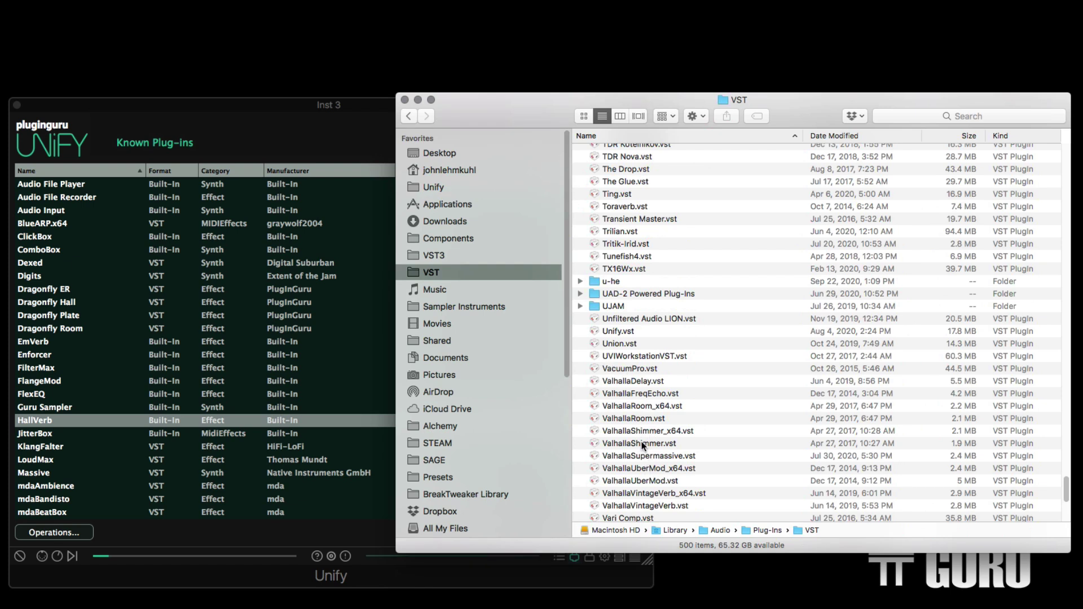
pyautogui.moveTo(621, 429); pyautogui.dragTo(258, 268)
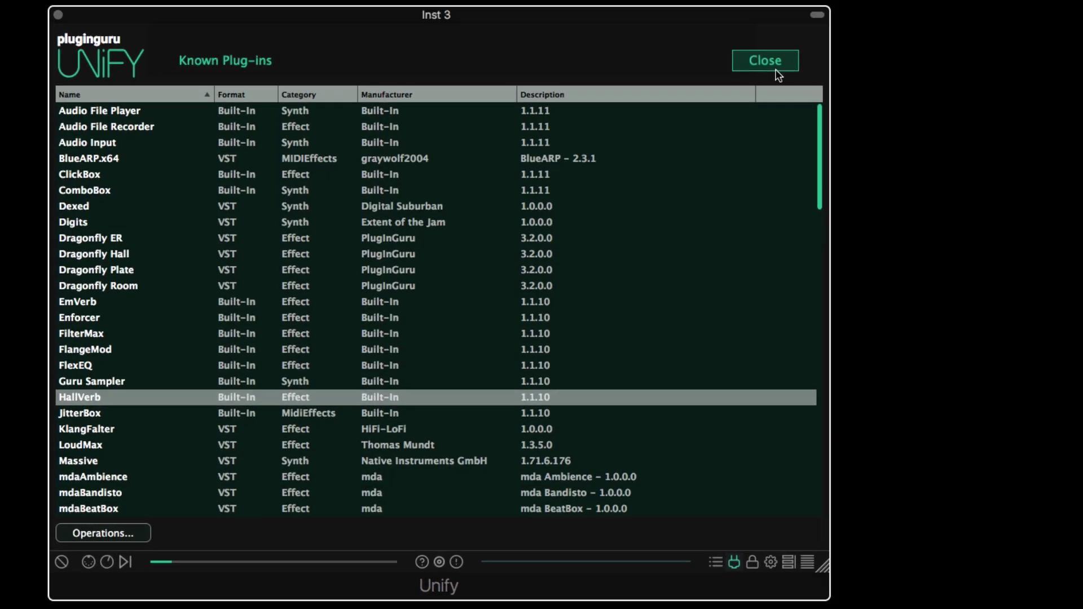
# Close Known Plug-ins and add Valhalla DSP's ValhallaShimmer to the master effects after LoudMax
pyautogui.click(634, 127)
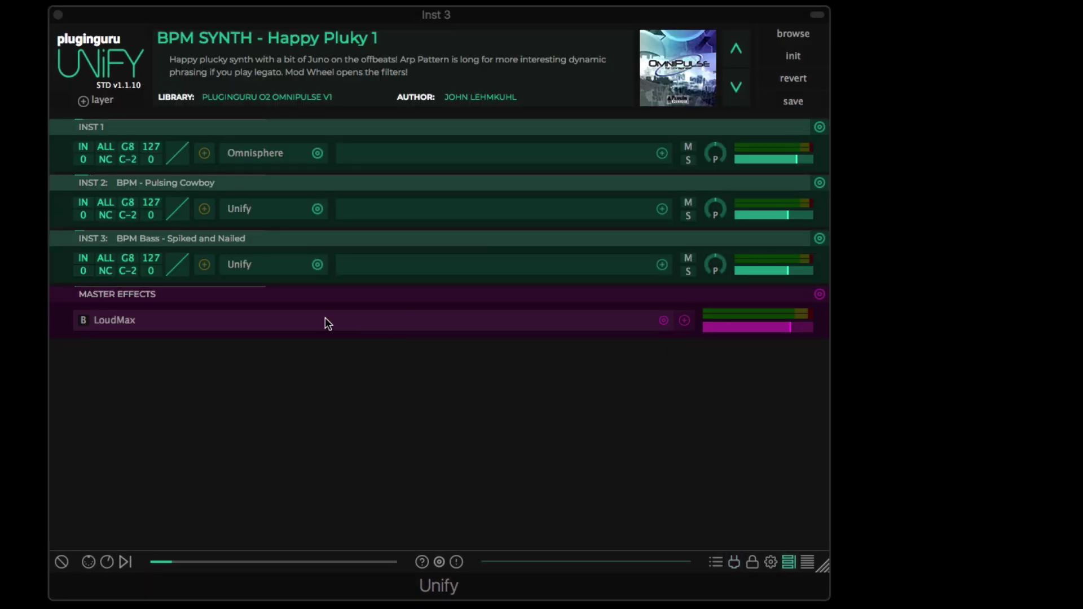
pyautogui.click(684, 321)
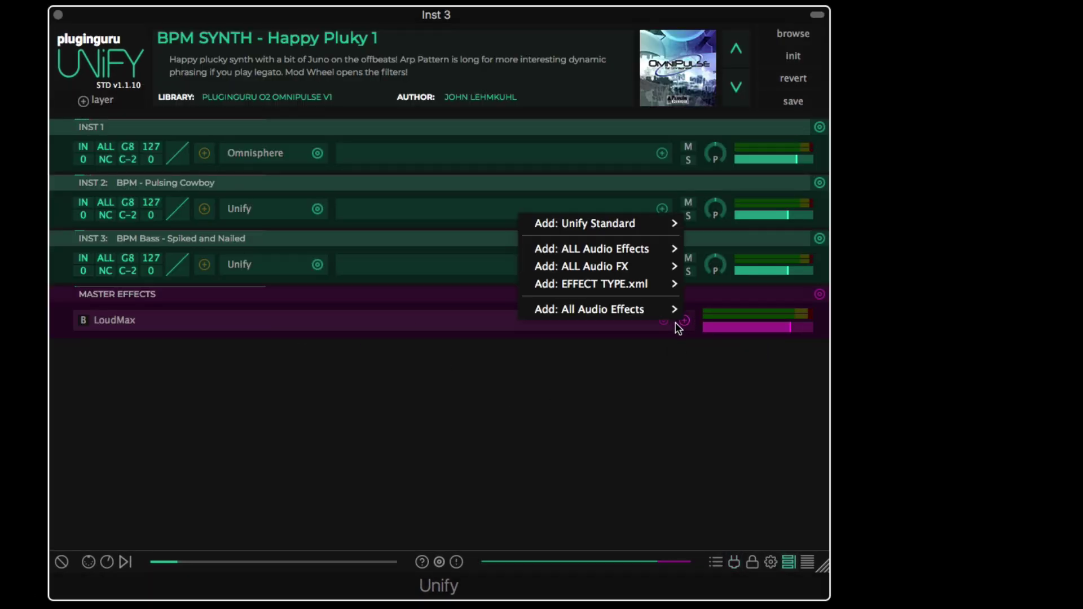
pyautogui.moveTo(604, 309)
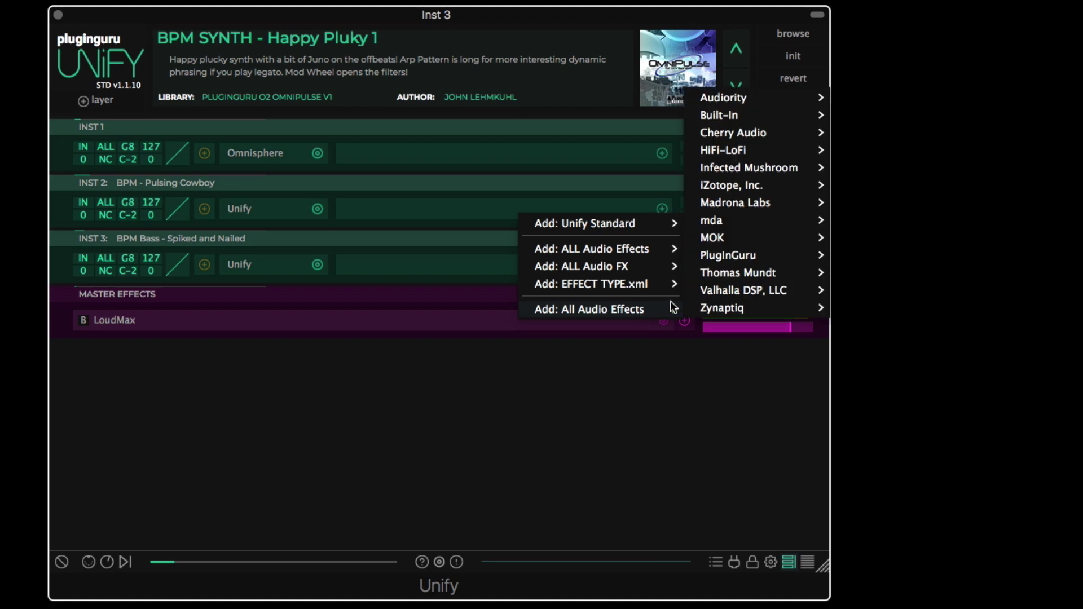
pyautogui.moveTo(790, 290)
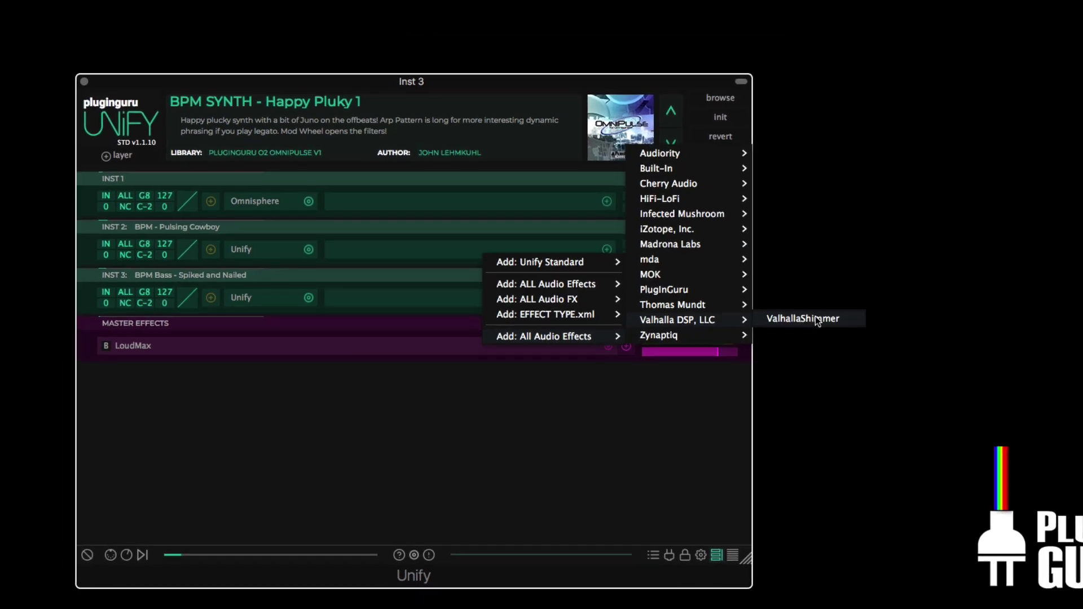
pyautogui.click(814, 319)
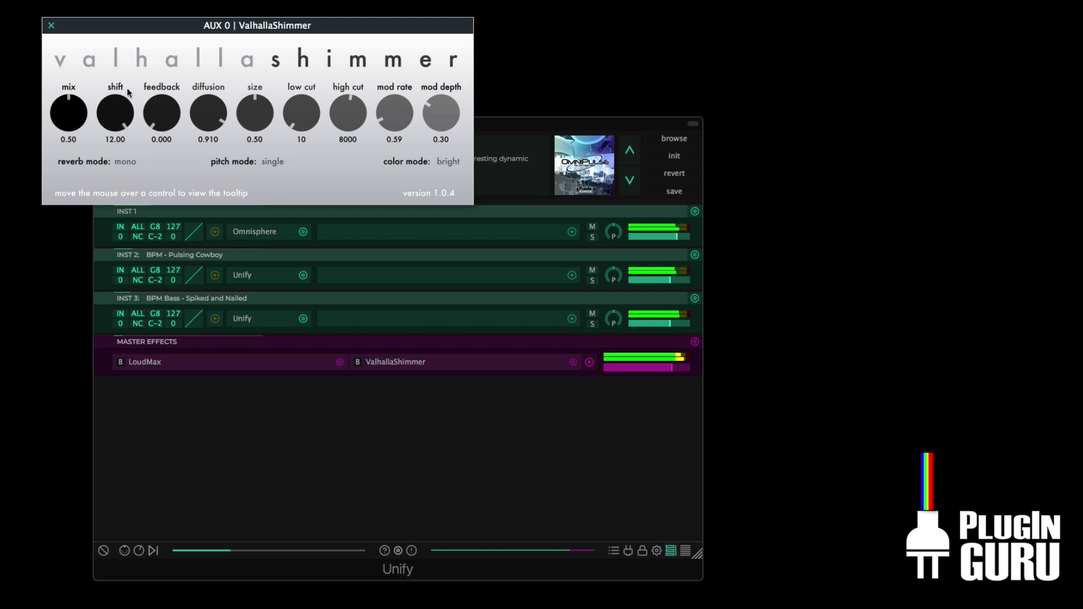
# Lower ValhallaShimmer's mix to 0.27 and raise its feedback to 0.748, then close its window
pyautogui.moveTo(76, 118); pyautogui.dragTo(76, 126)
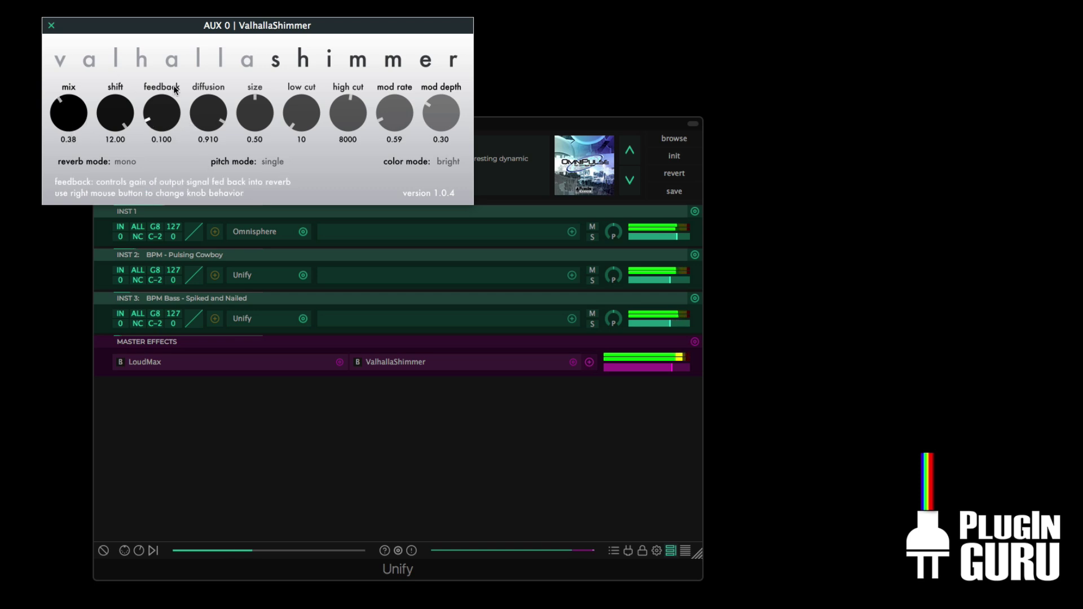
pyautogui.moveTo(166, 120); pyautogui.dragTo(176, 93)
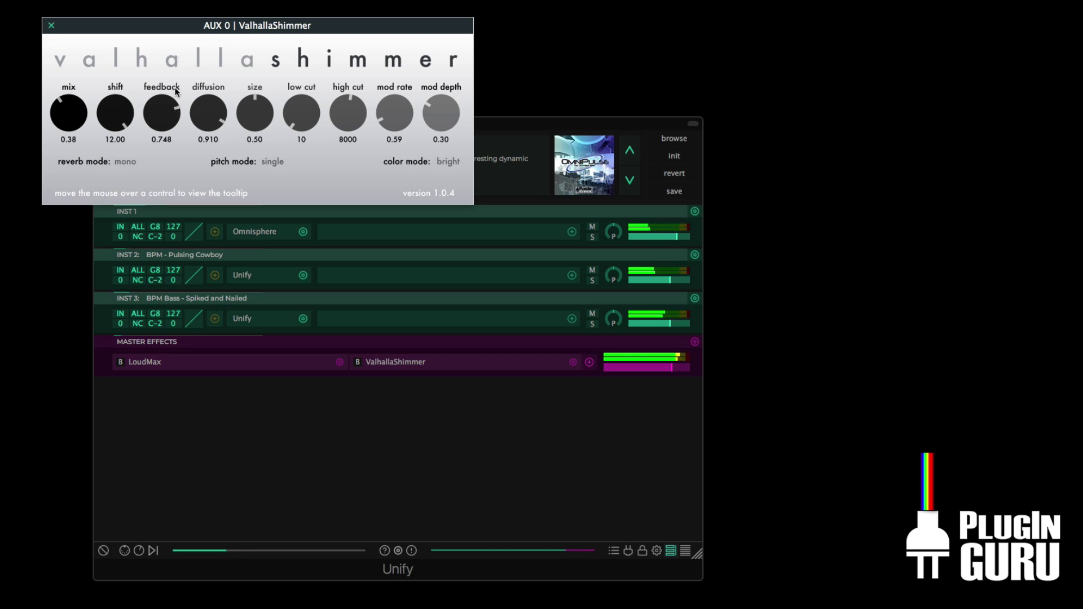
pyautogui.moveTo(63, 117); pyautogui.dragTo(65, 127)
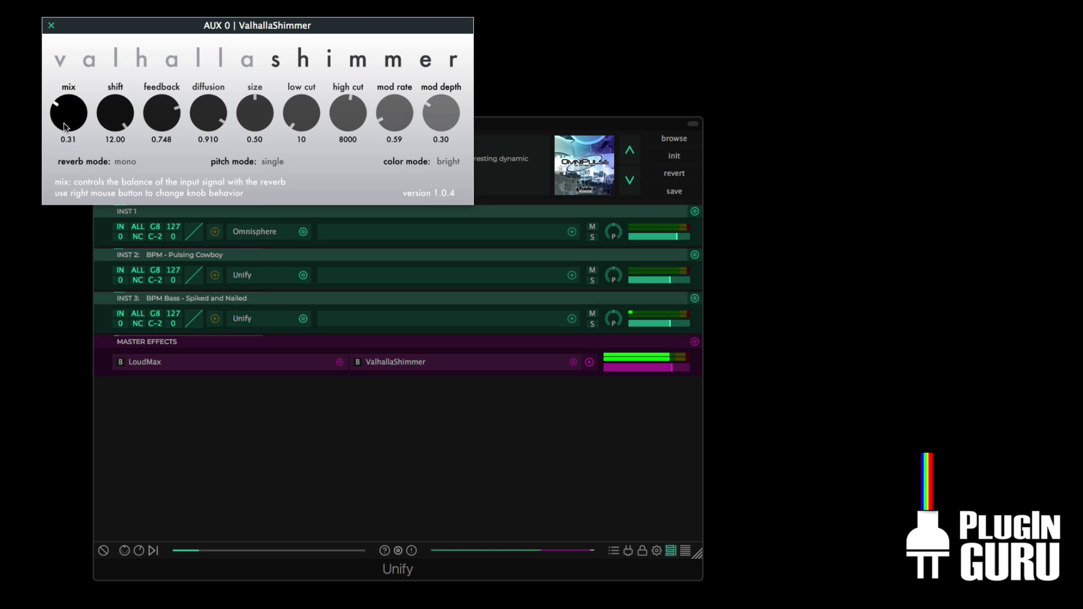
pyautogui.click(51, 27)
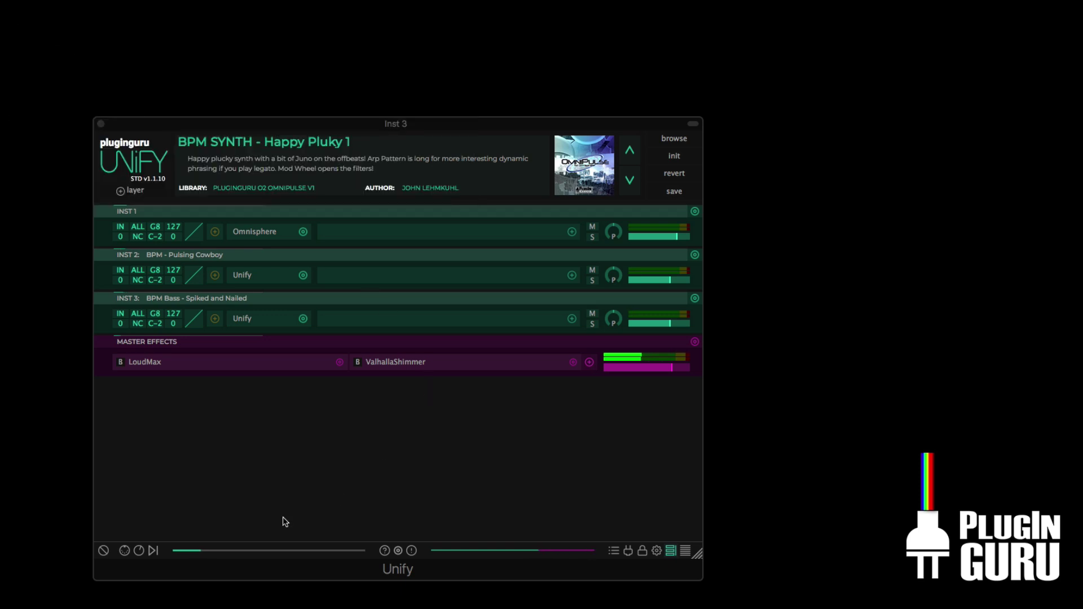
# Reopen Known Plug-ins, check its Operations menu, and drag VOX Continental V2.vst from Finder onto it
pyautogui.click(628, 551)
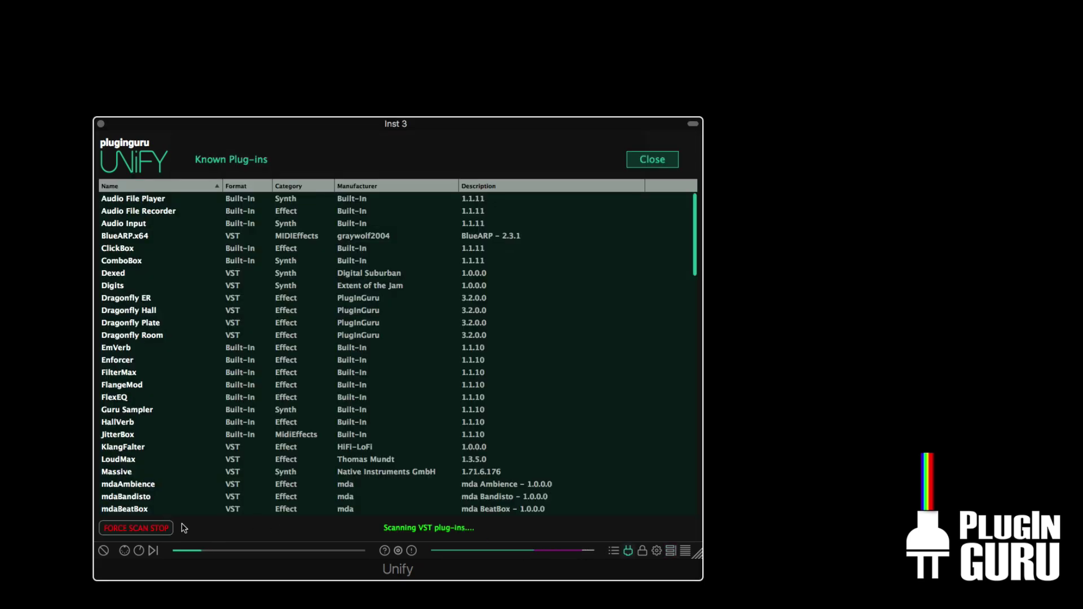
pyautogui.click(153, 533)
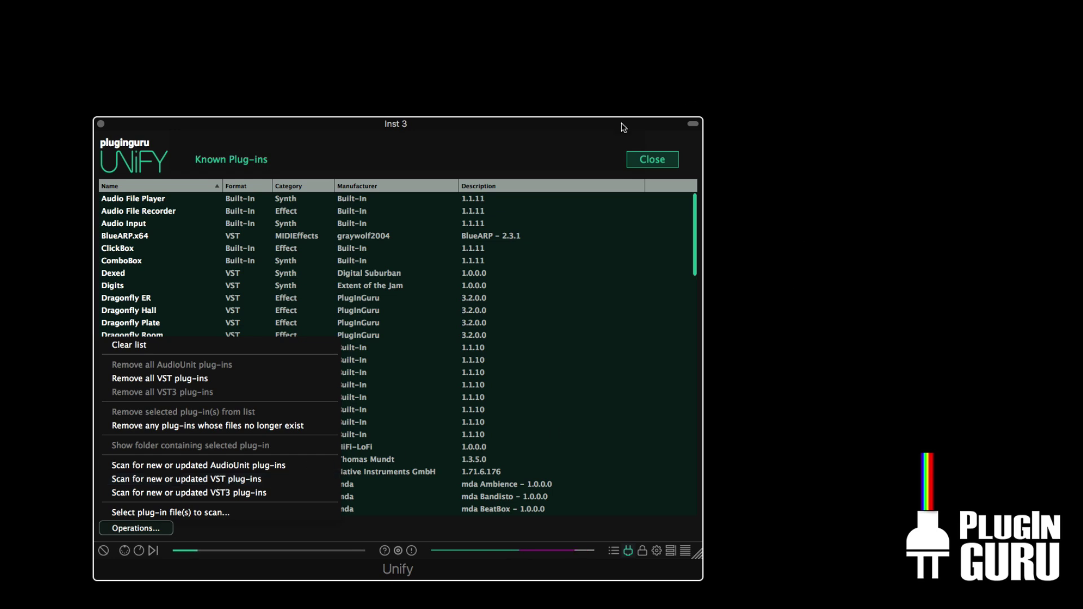
pyautogui.click(603, 136)
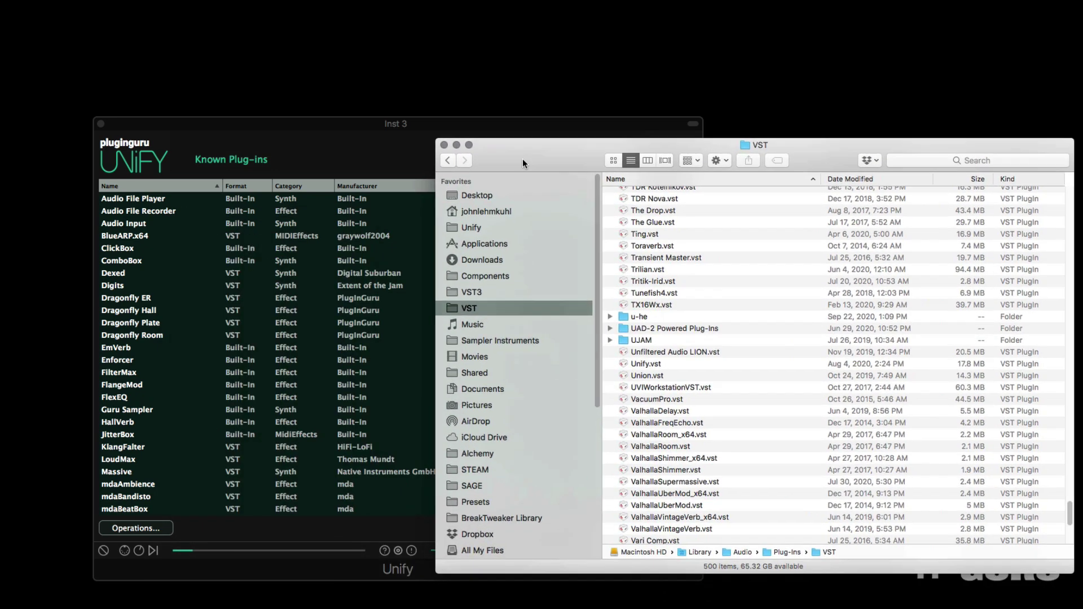
pyautogui.scroll(-8, 723, 548)
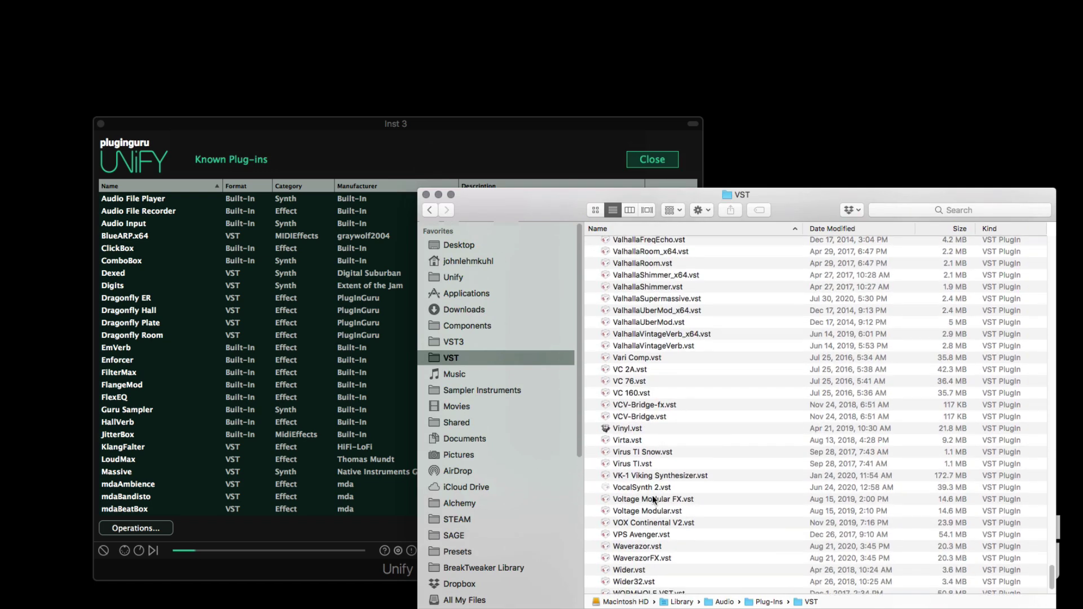
pyautogui.scroll(-2, 653, 499)
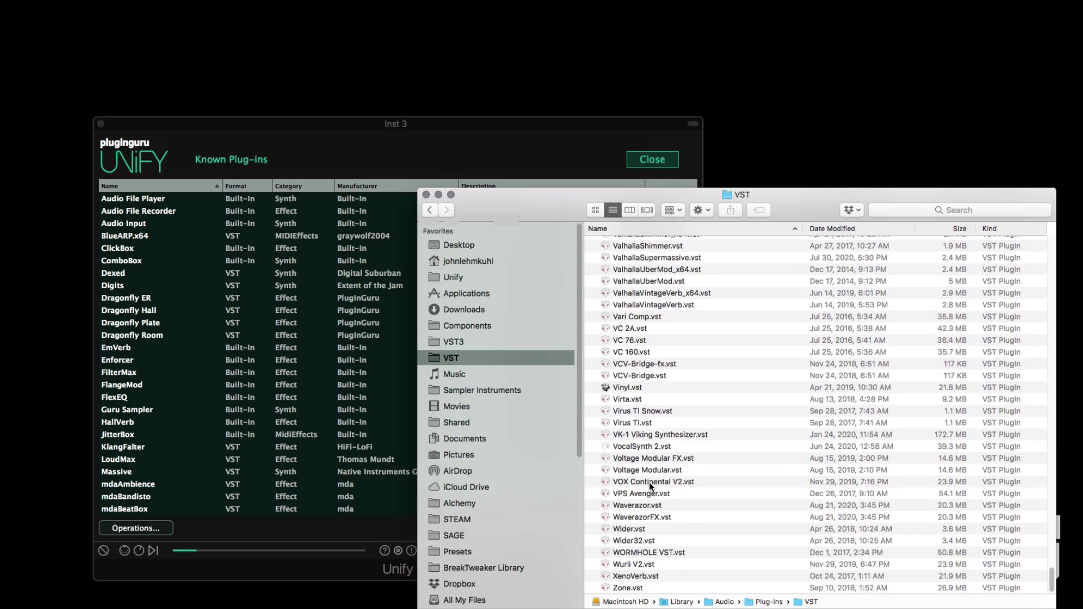
pyautogui.moveTo(650, 483); pyautogui.dragTo(303, 361)
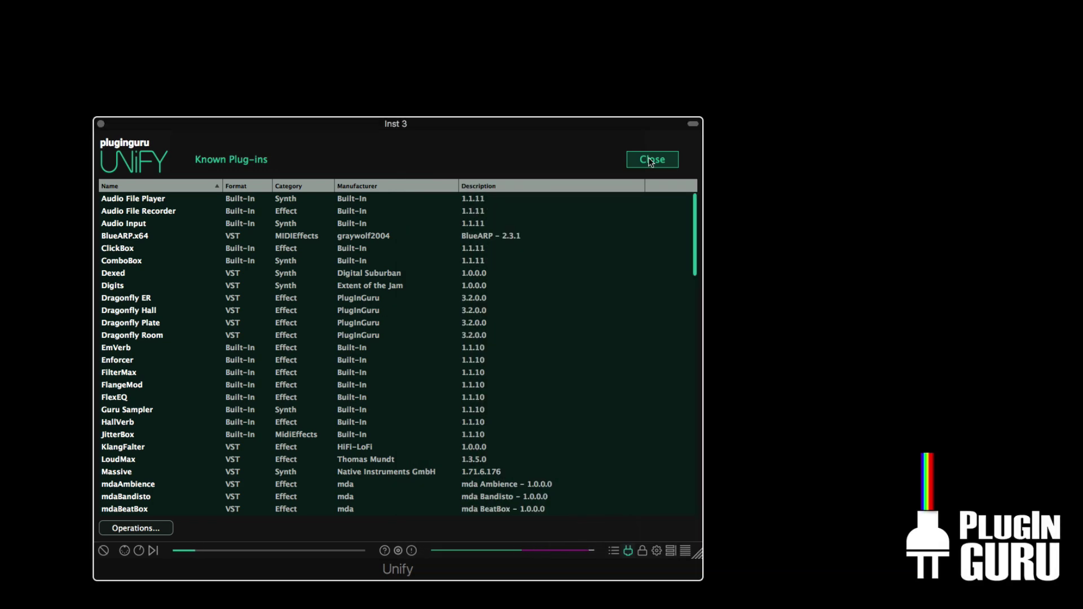
# Swap INST 1's Sine Wave Synth for Arturia's VOX Continental V2 from All Instruments
pyautogui.click(653, 160)
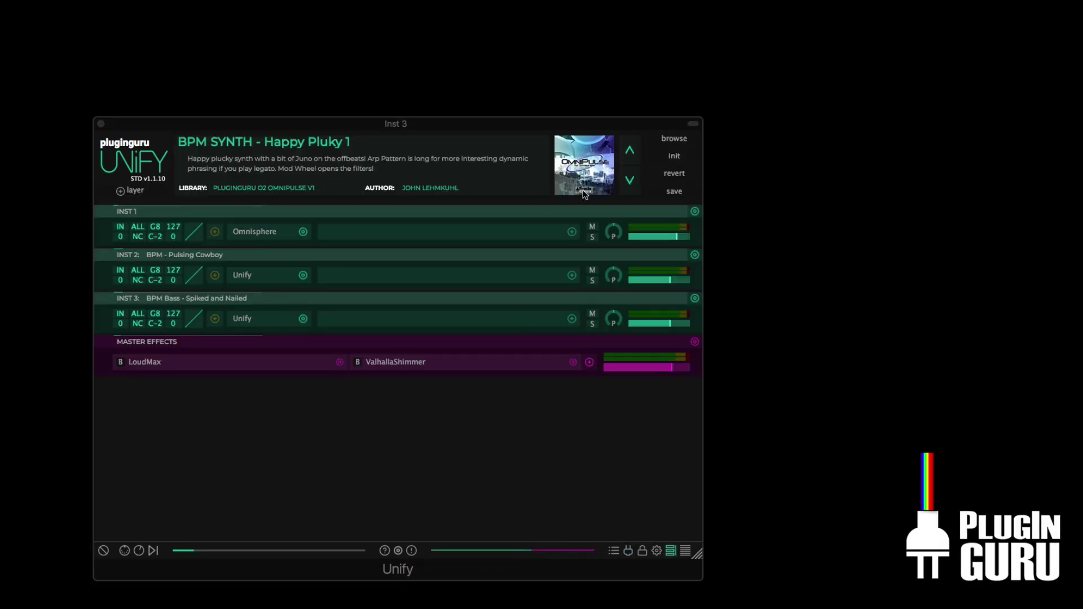
pyautogui.click(303, 232)
pyautogui.moveTo(348, 309)
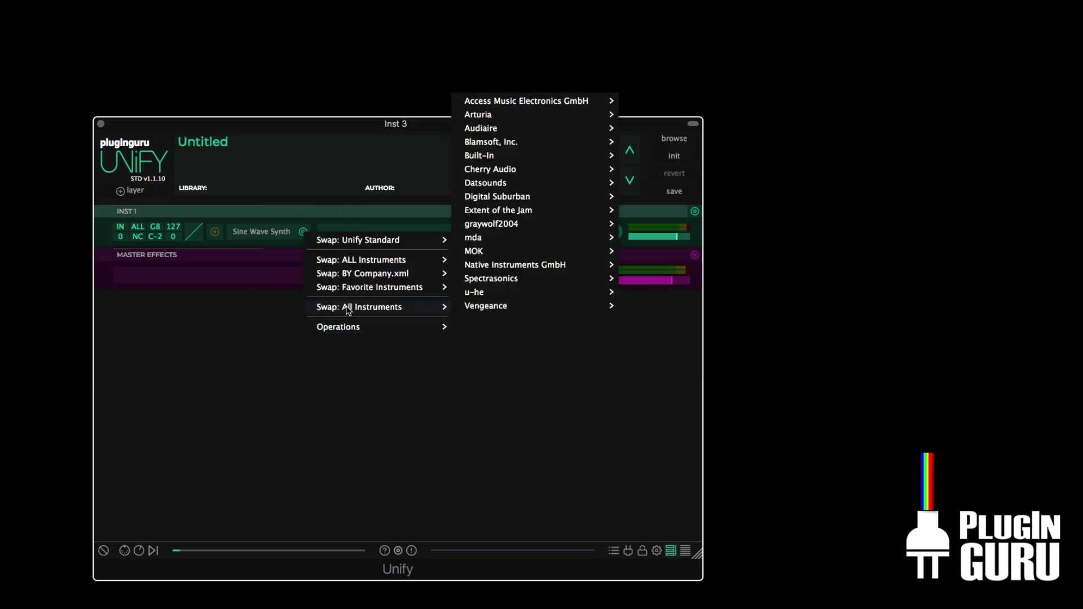
pyautogui.moveTo(482, 119)
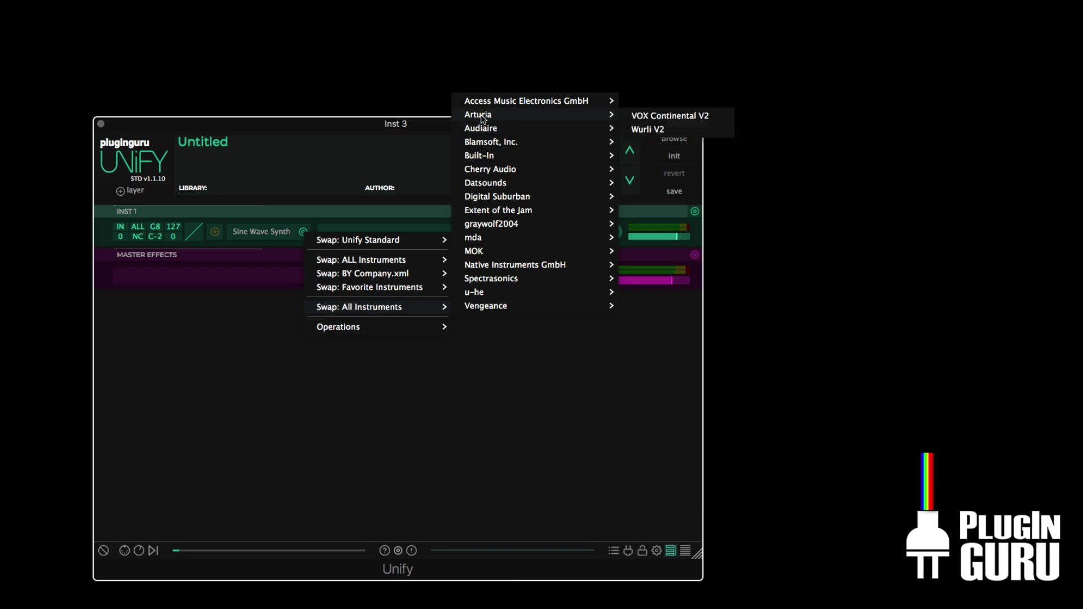
pyautogui.click(666, 117)
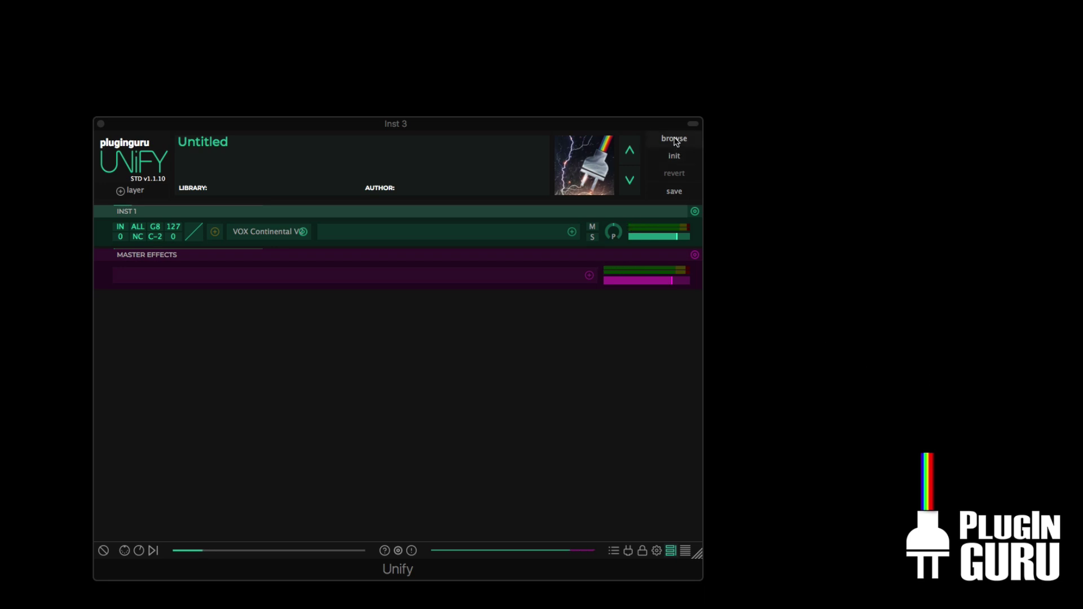
# Load GTR - Octave Jazz Guitar in Space from the Unify Standard Library, then reopen the library list
pyautogui.click(674, 139)
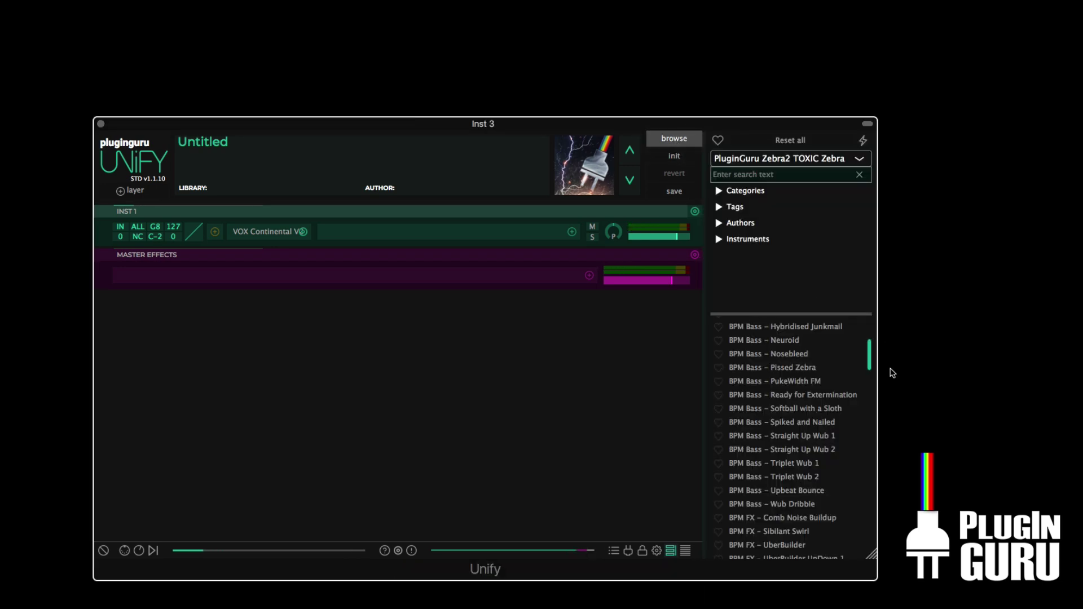
pyautogui.scroll(-15, 816, 440)
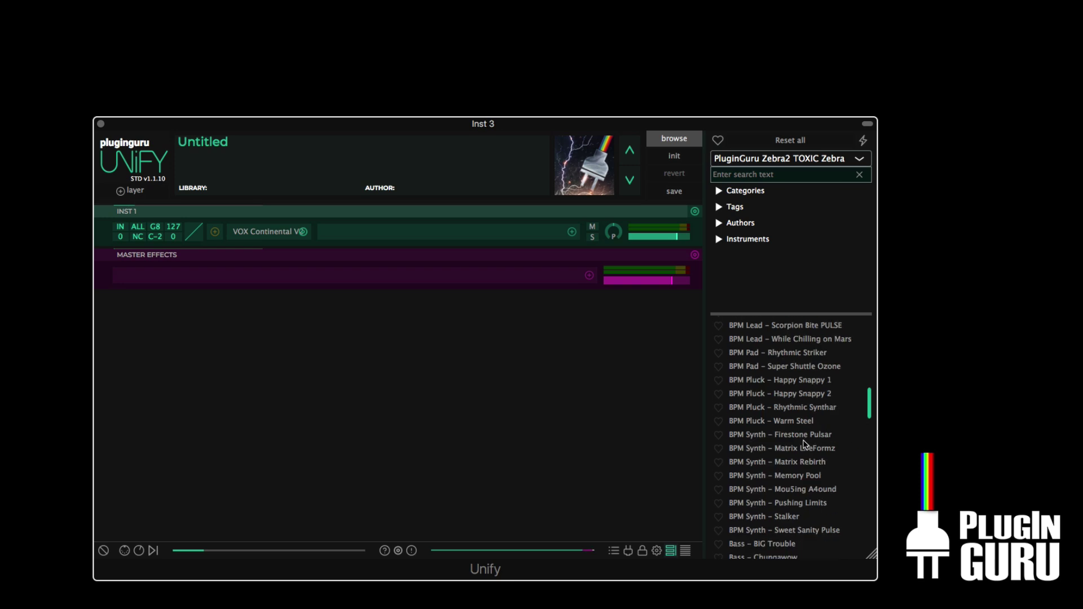
pyautogui.scroll(-12, 797, 442)
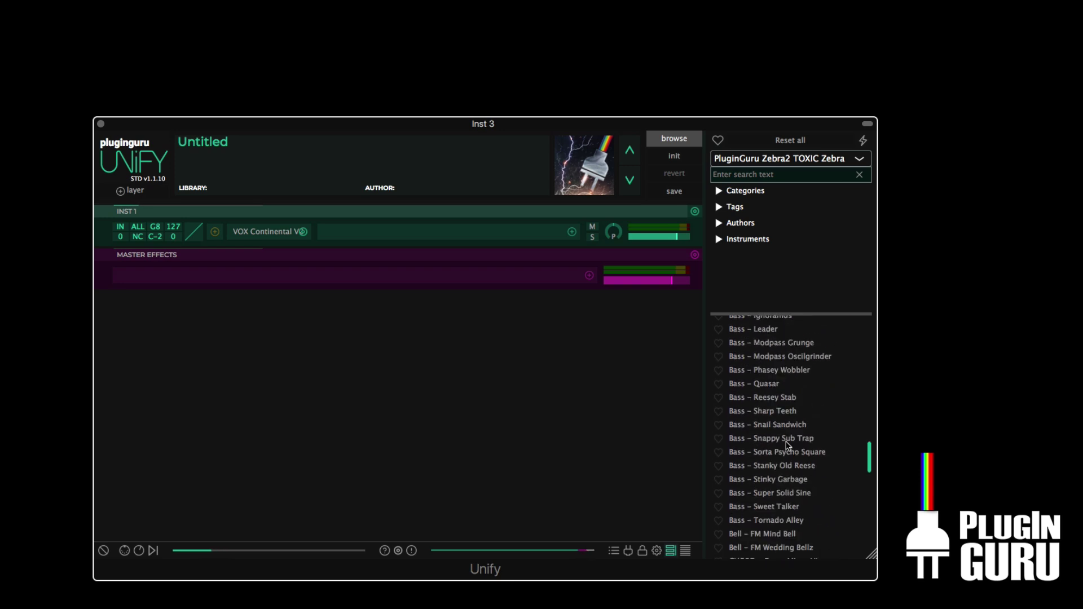
pyautogui.click(763, 160)
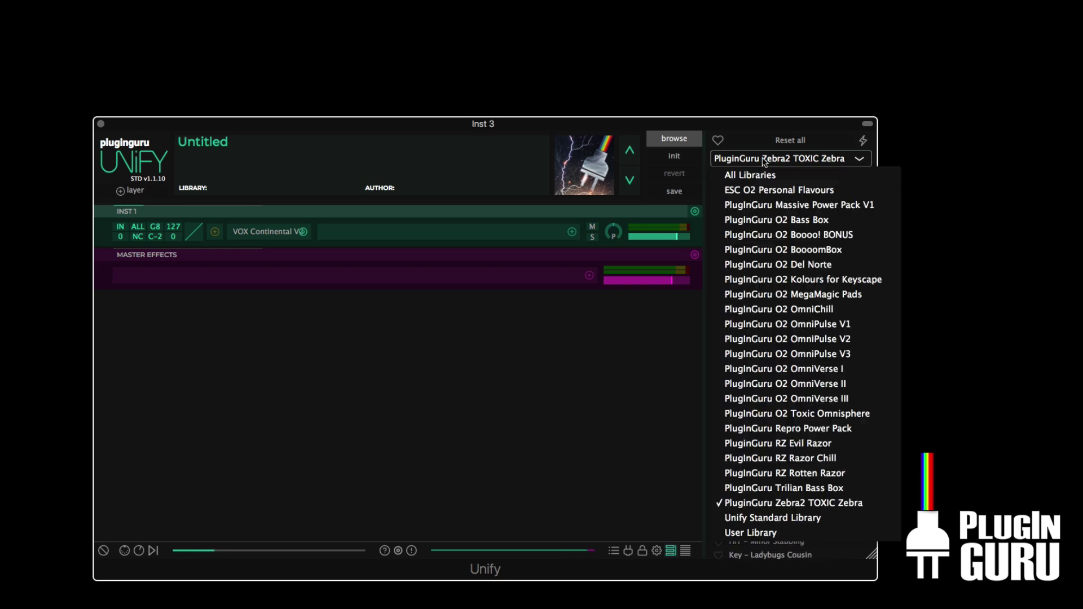
pyautogui.click(768, 518)
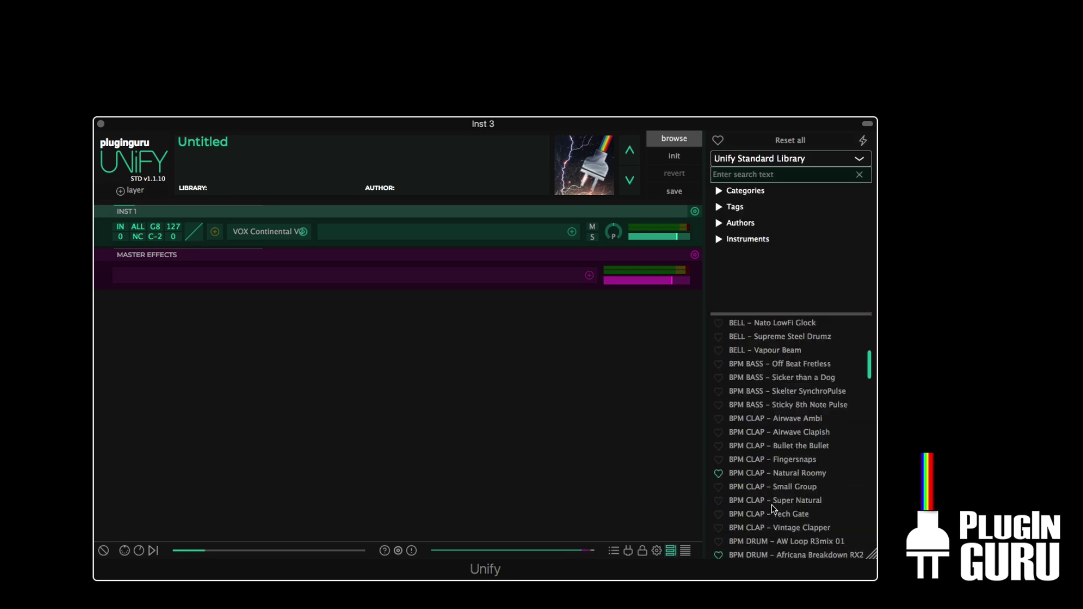
pyautogui.scroll(-15, 773, 505)
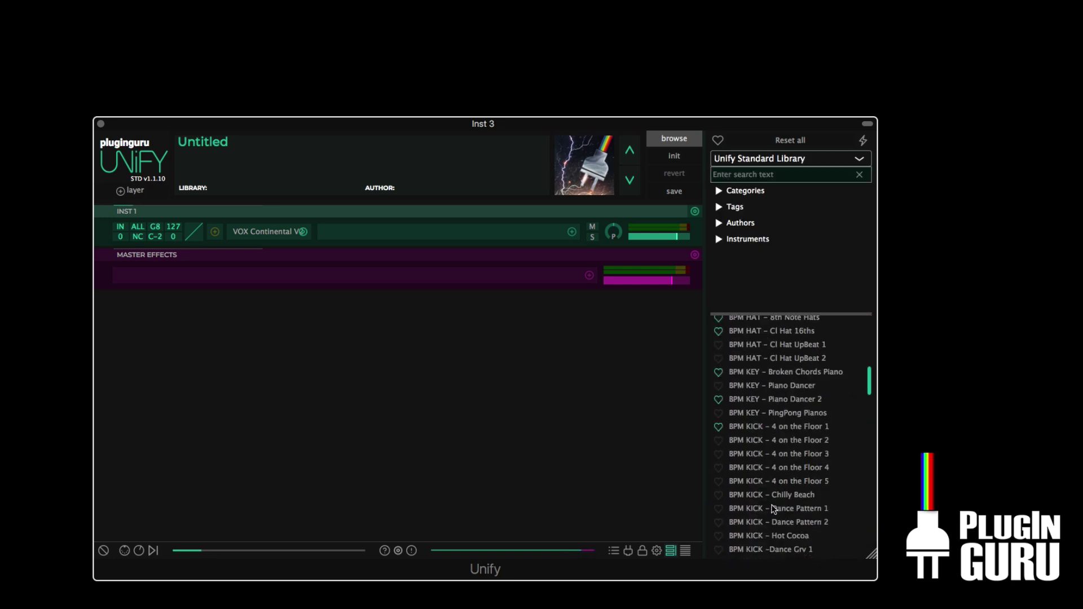
pyautogui.scroll(-20, 774, 507)
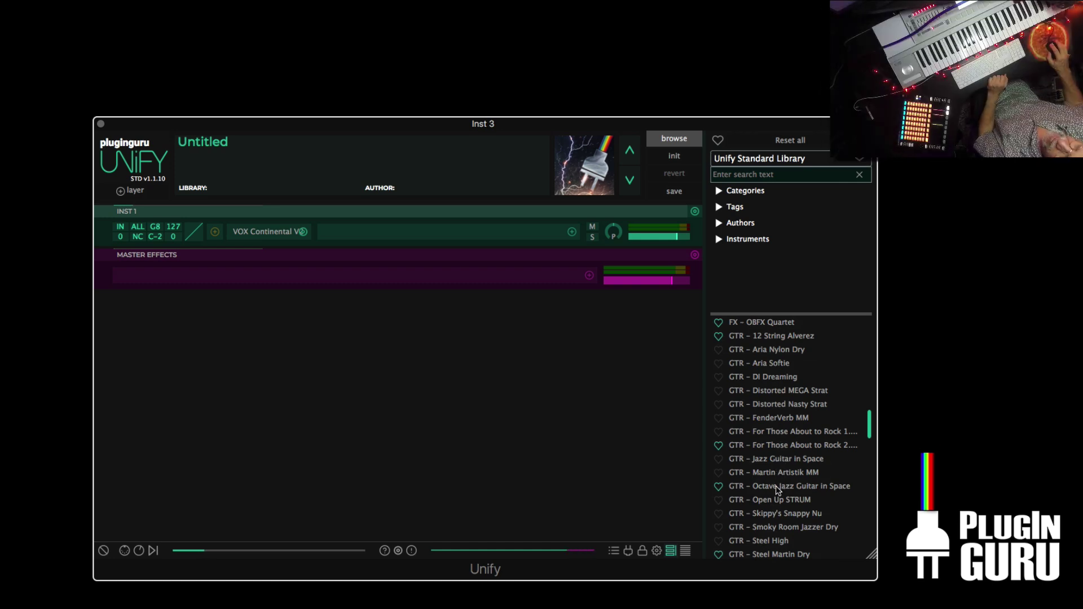
pyautogui.click(778, 487)
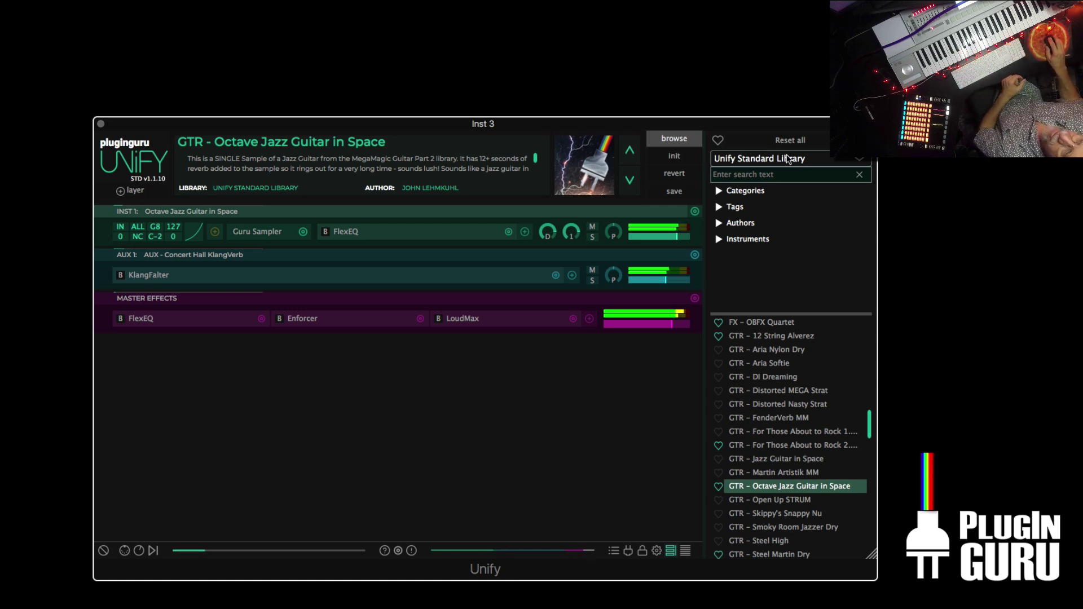
pyautogui.click(789, 160)
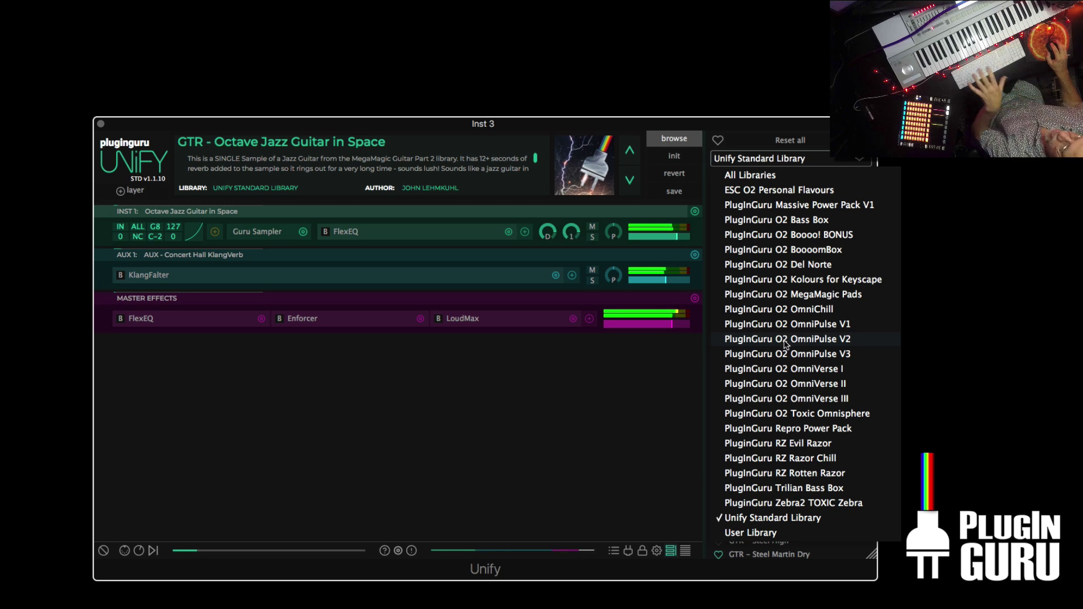
# Switch to the OmniVerse I library and load MALLET – The Expressive One as INST 2
pyautogui.click(799, 374)
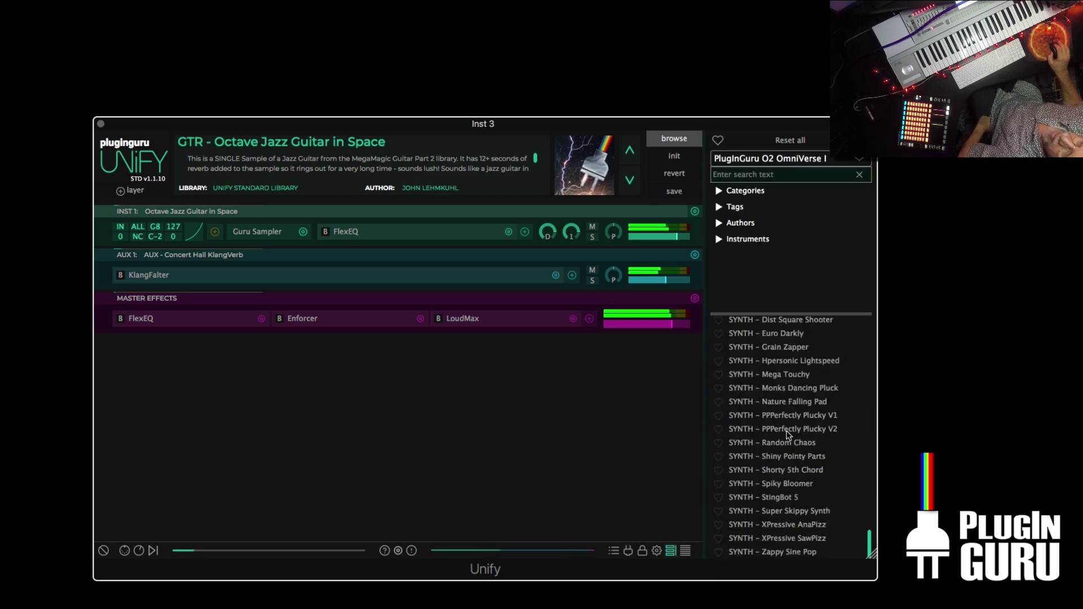
pyautogui.scroll(5, 767, 426)
pyautogui.scroll(10, 761, 419)
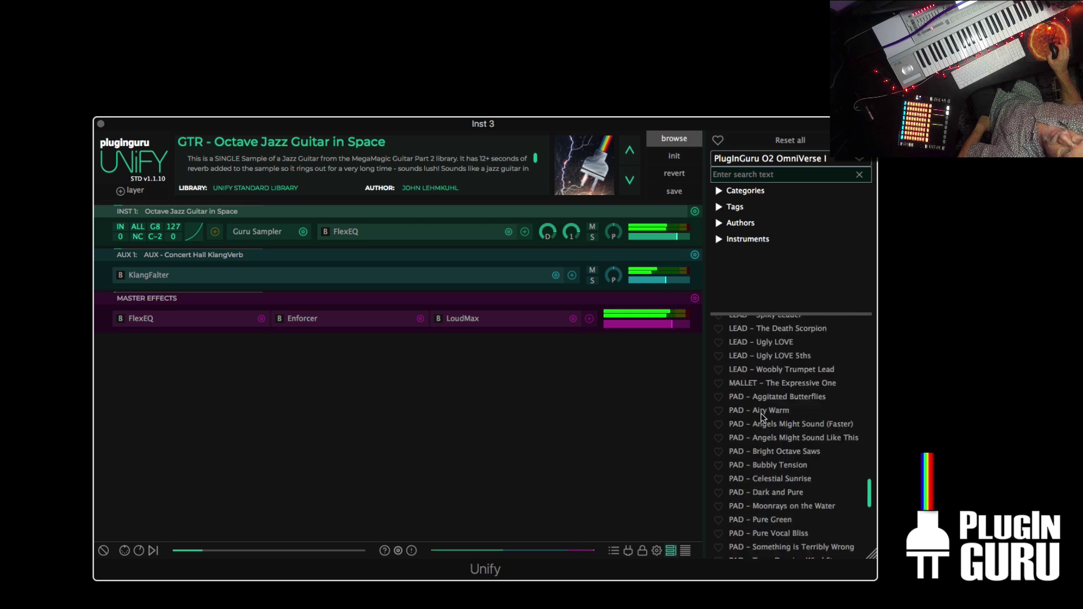
pyautogui.rightClick(785, 384)
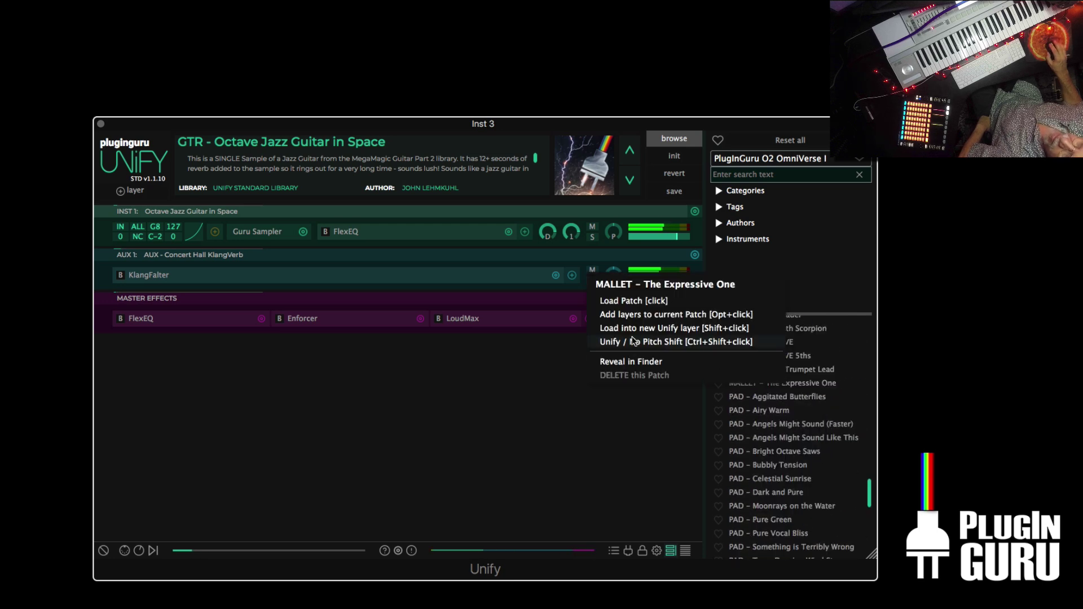
pyautogui.click(679, 371)
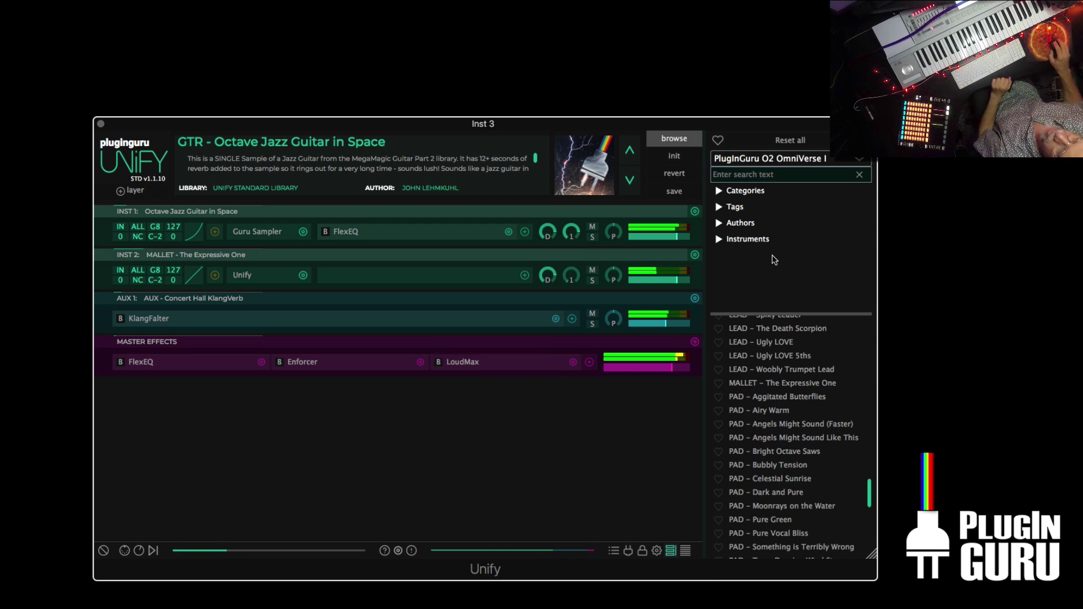
# Reopen the library list, keep OmniVerse I selected, and browse its presets
pyautogui.click(775, 159)
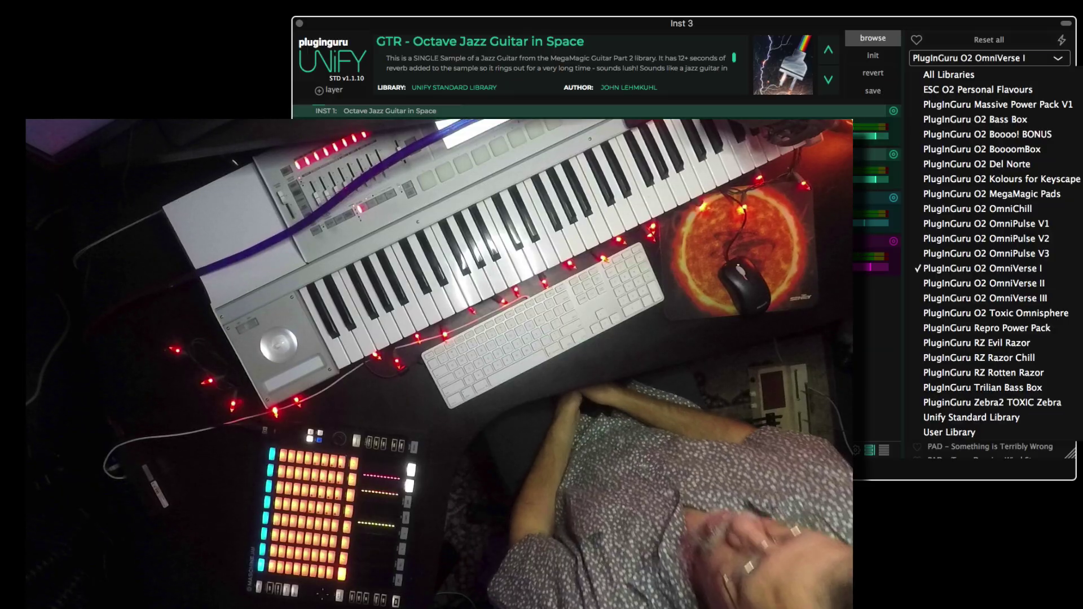
pyautogui.click(983, 268)
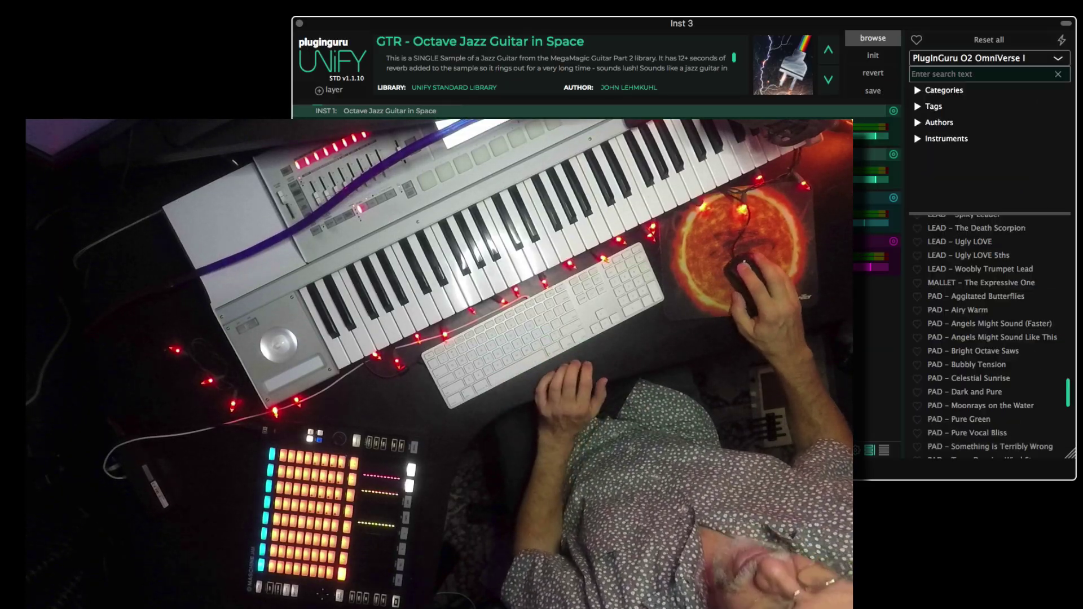
pyautogui.scroll(-3, 966, 382)
pyautogui.scroll(-10, 966, 383)
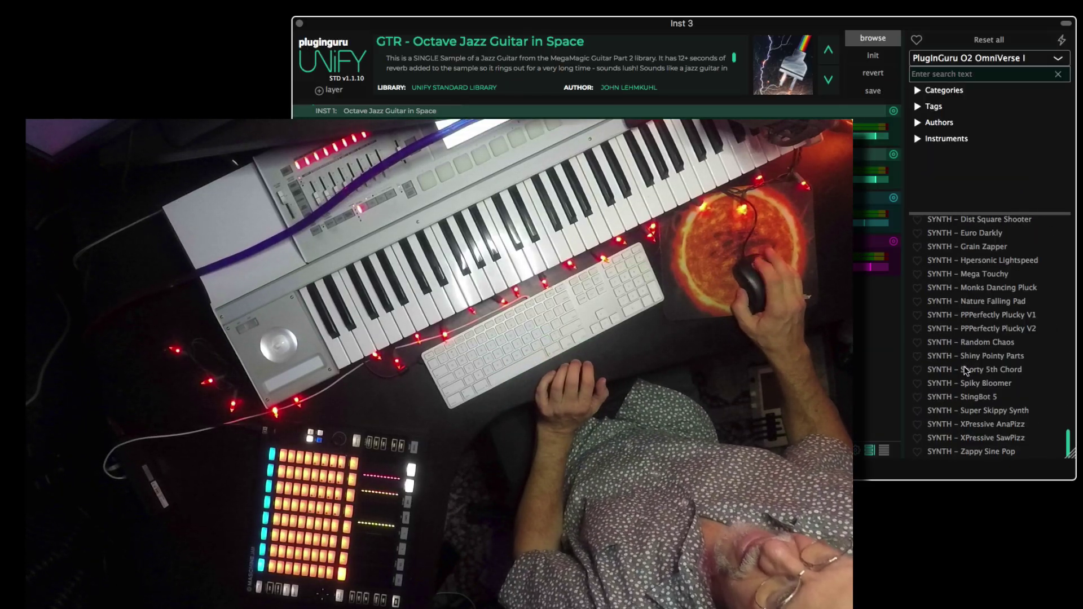
pyautogui.scroll(15, 966, 369)
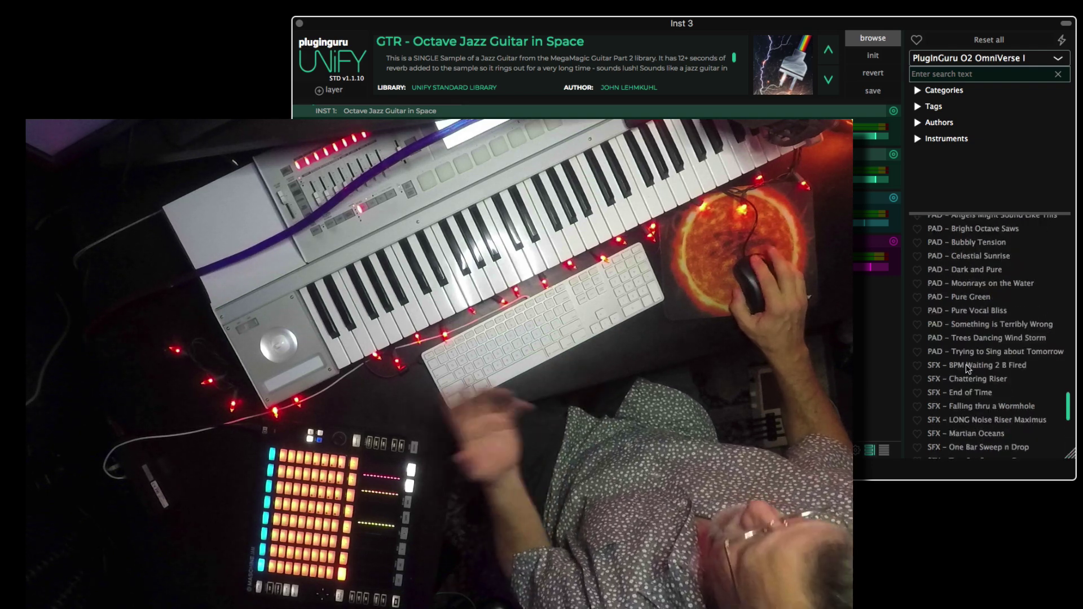
pyautogui.scroll(20, 968, 369)
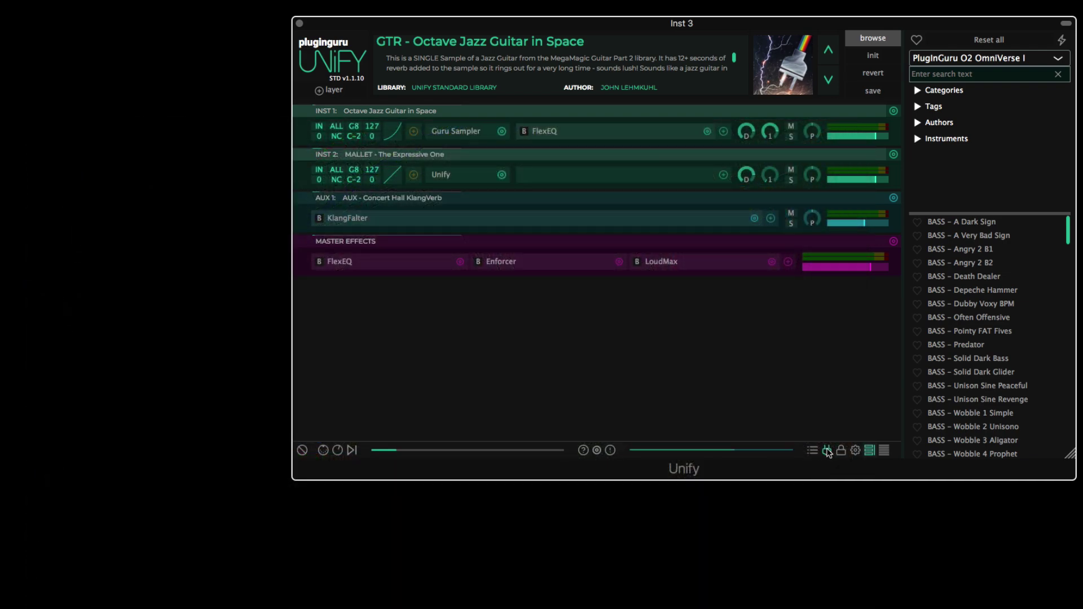
# Force-stop the VST scan in Known Plug-ins and choose Operations > Select plug-in file(s) to scan
pyautogui.click(827, 450)
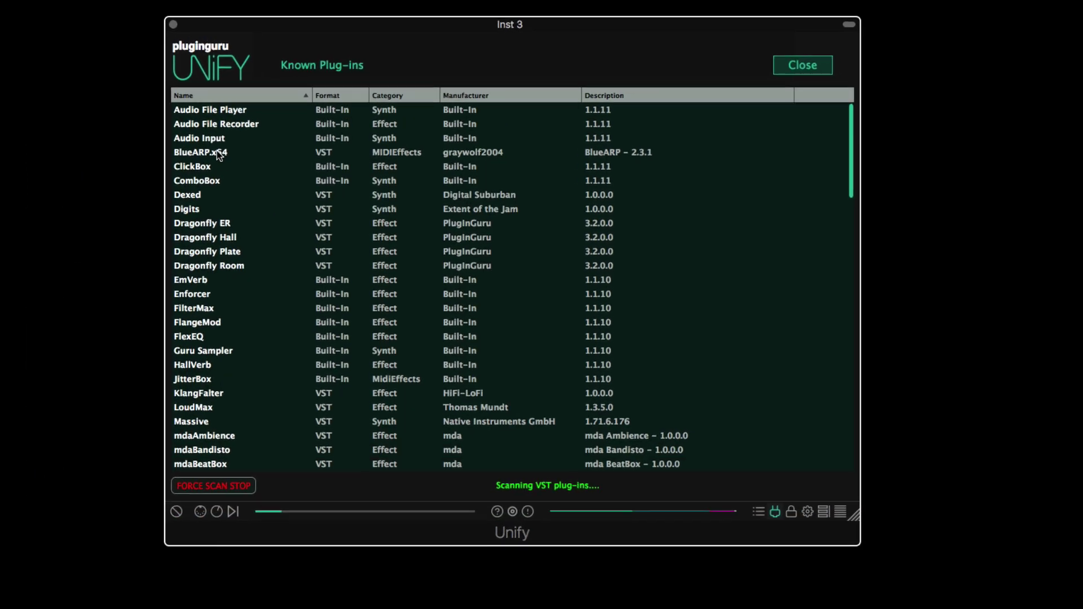
pyautogui.click(171, 508)
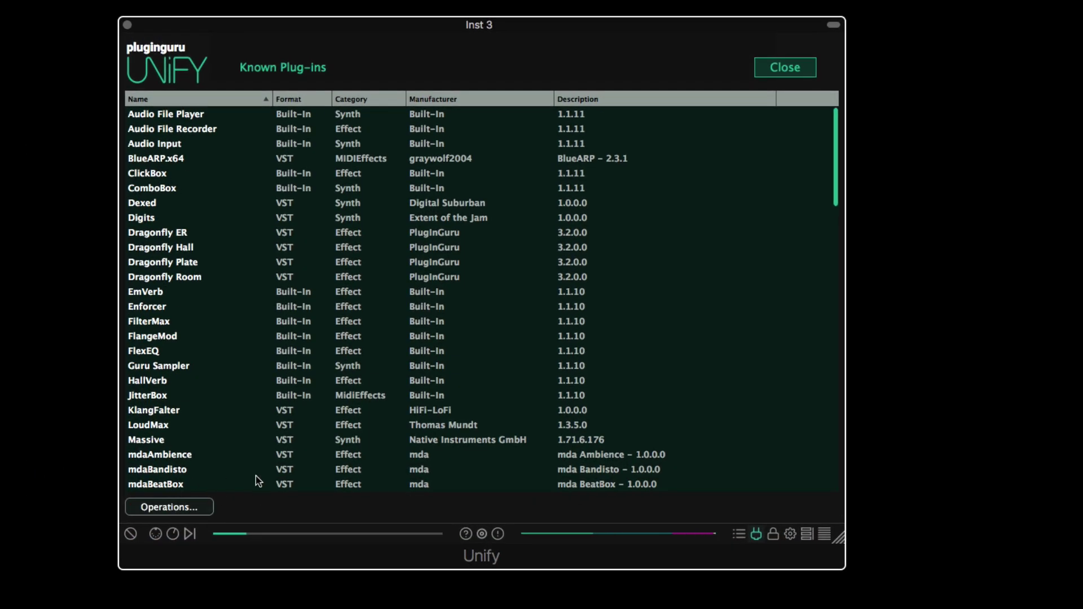
pyautogui.click(187, 509)
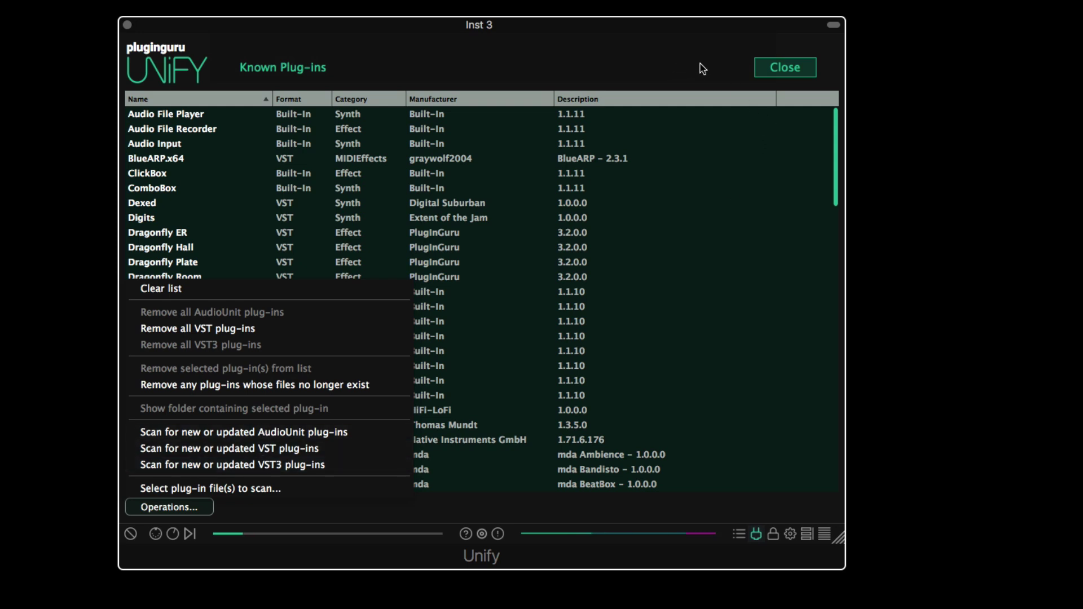
pyautogui.click(667, 66)
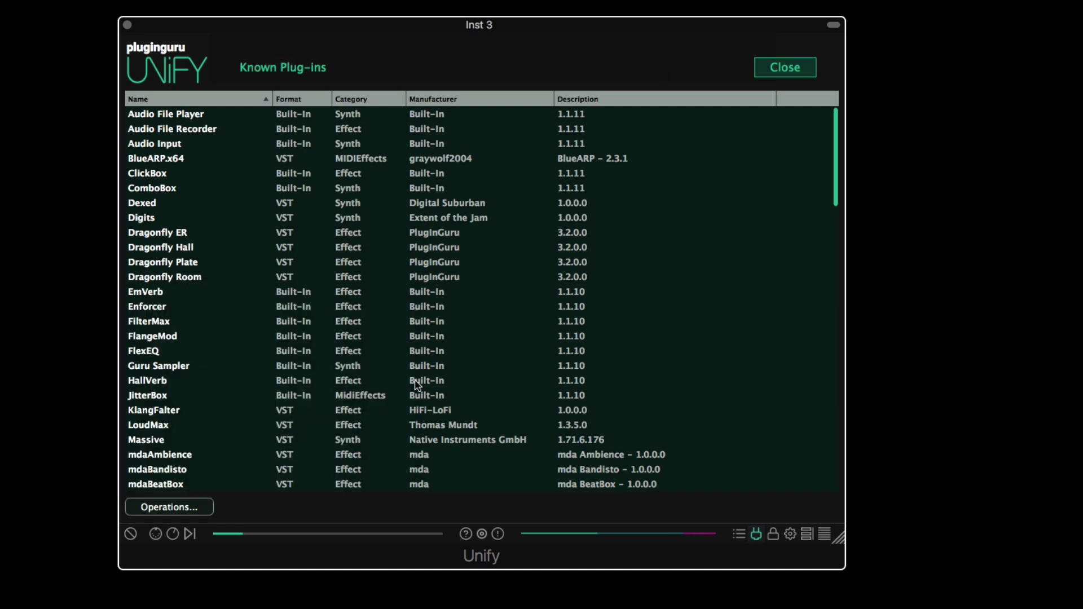
pyautogui.click(191, 508)
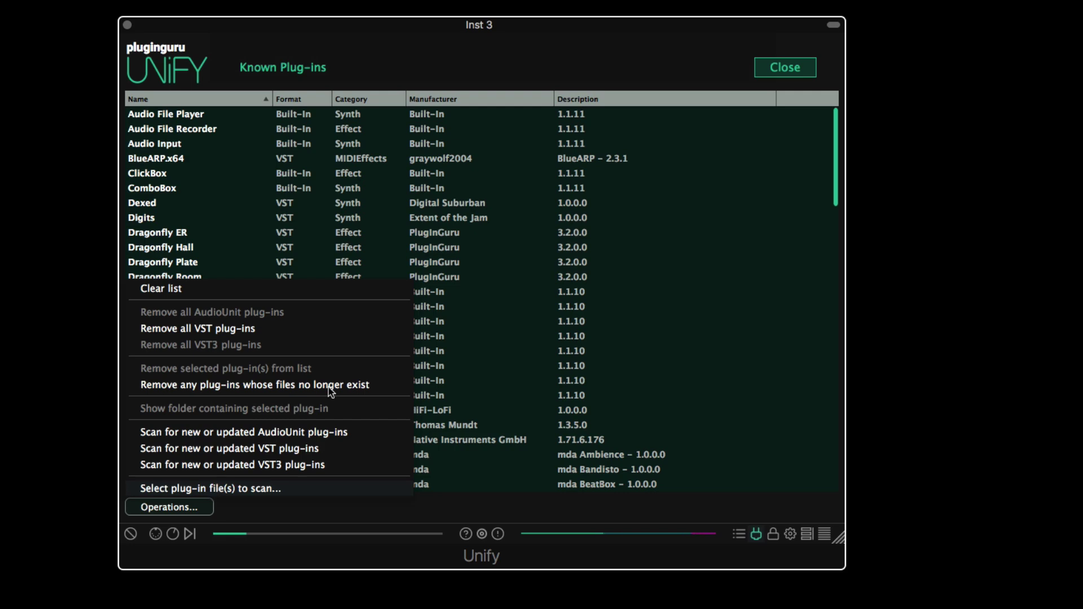
pyautogui.press('Return')
# Select all 17 plug-ins, D-50.vst3 through ZENOLOGY.vst3, in the VST3 Roland folder
pyautogui.click(263, 176)
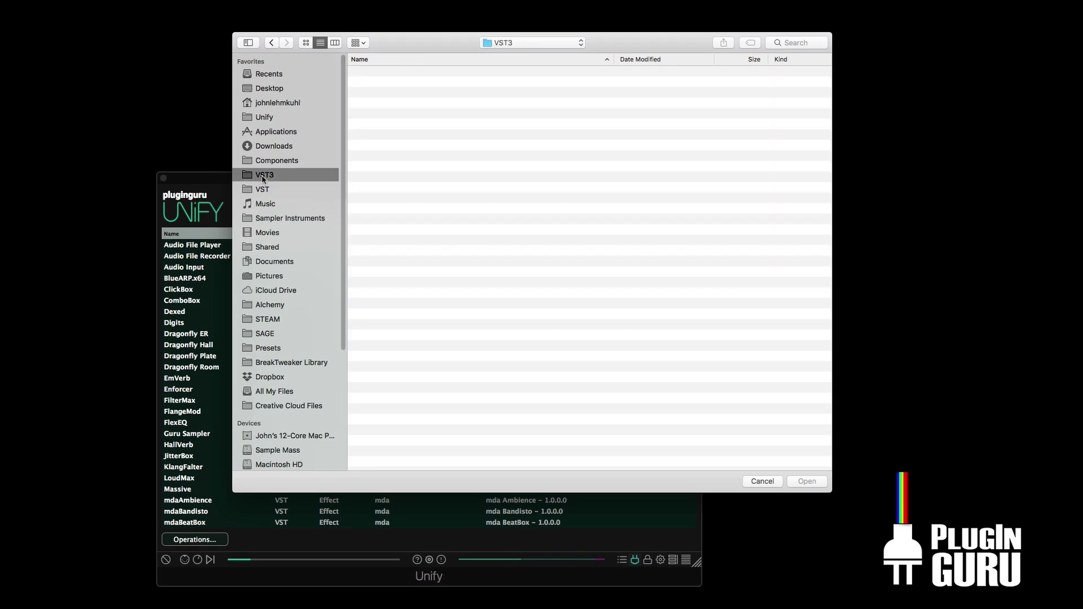
pyautogui.scroll(-20, 428, 361)
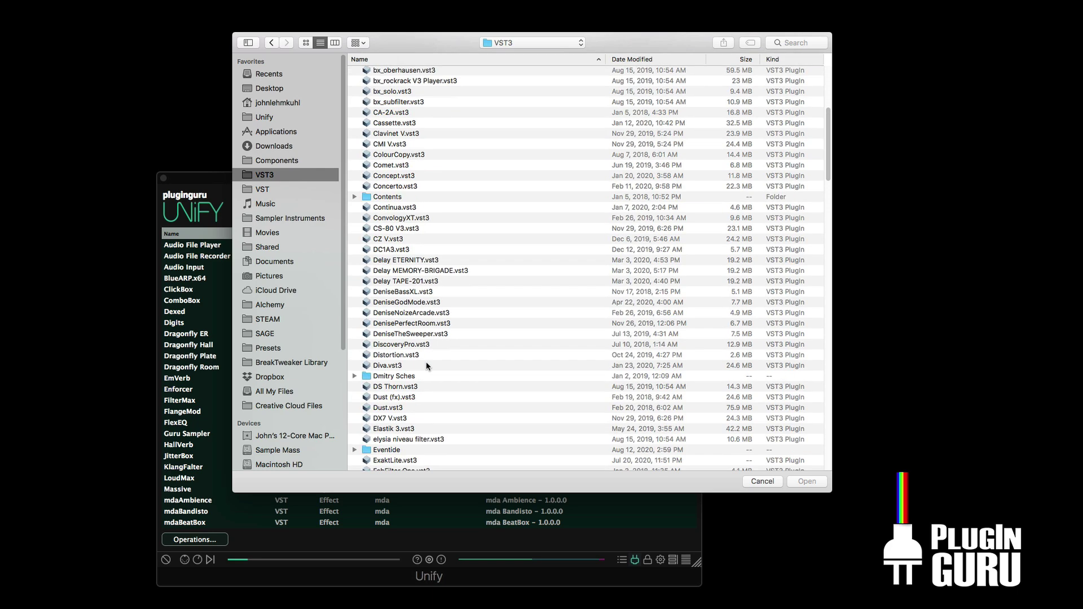
pyautogui.scroll(-15, 425, 365)
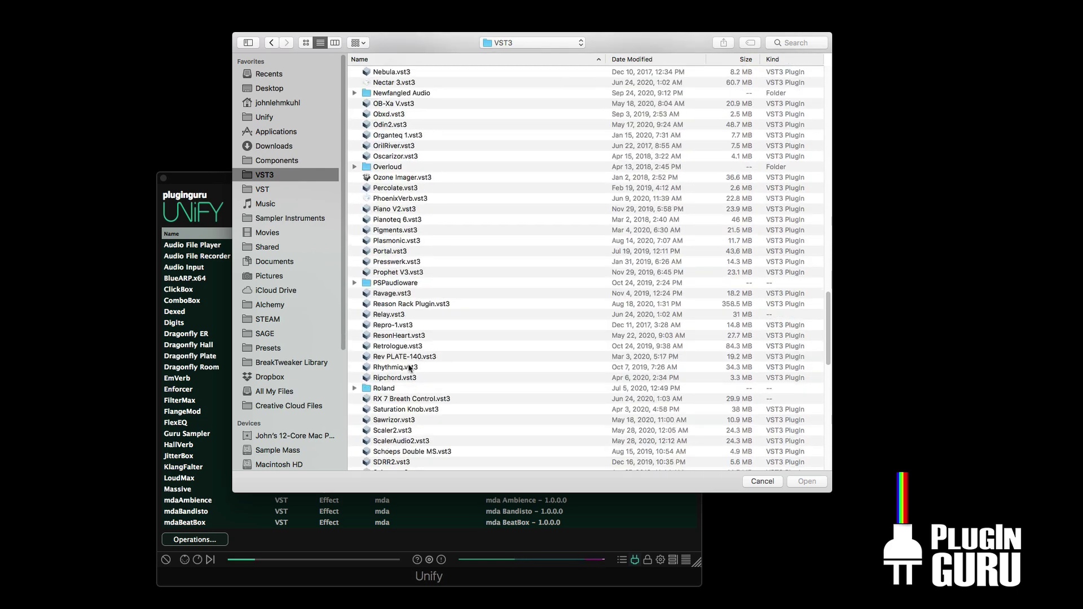
pyautogui.doubleClick(367, 388)
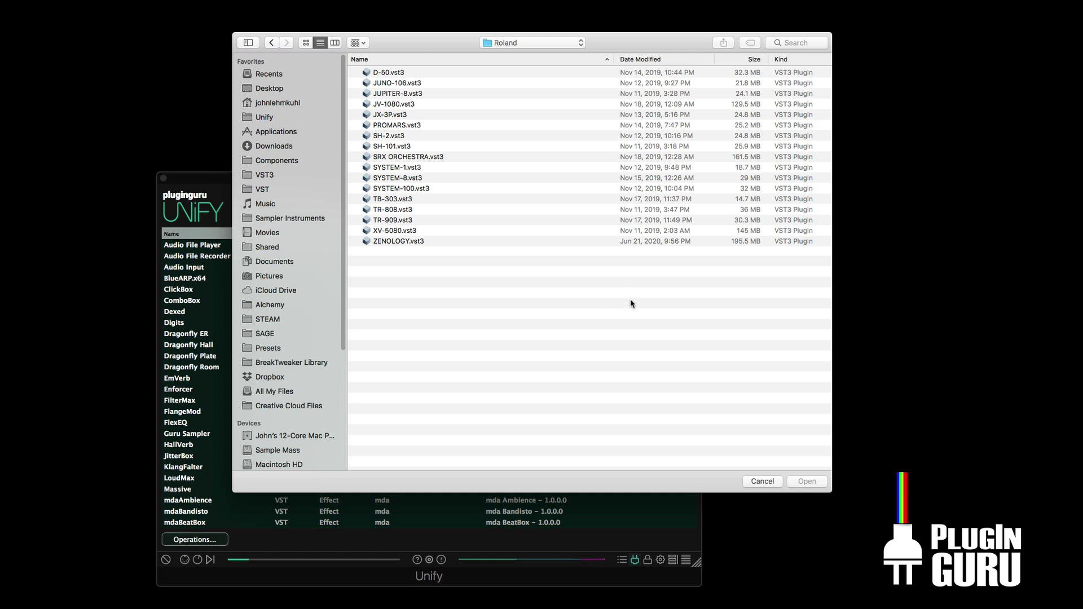
pyautogui.click(393, 76)
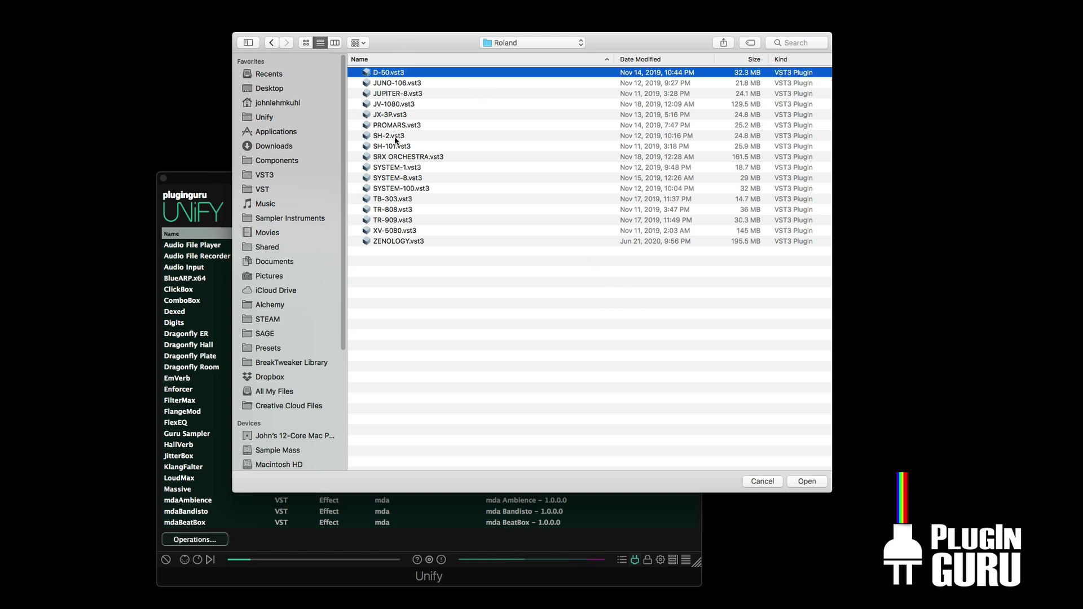
pyautogui.keyDown('shift'); pyautogui.click(392, 243); pyautogui.keyUp('shift')
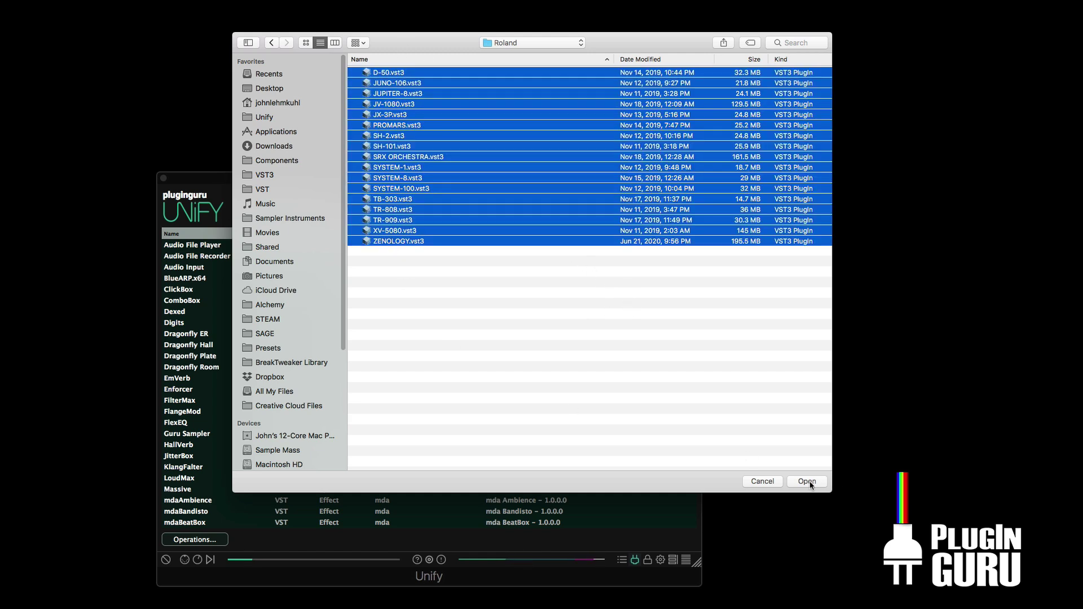